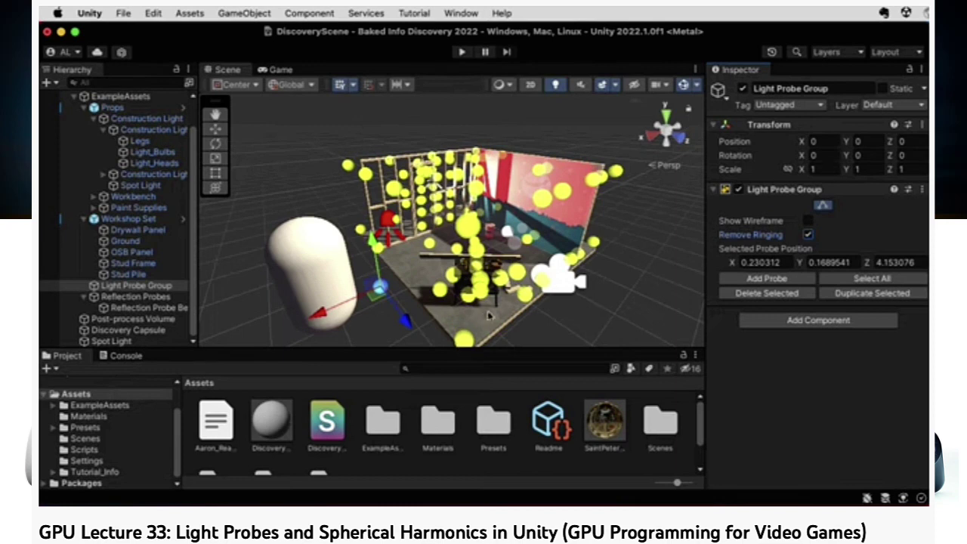
Step: Add two new probes to the Light Probe Group, then drag the Static Cube toward the room's centre
left_click(481, 230)
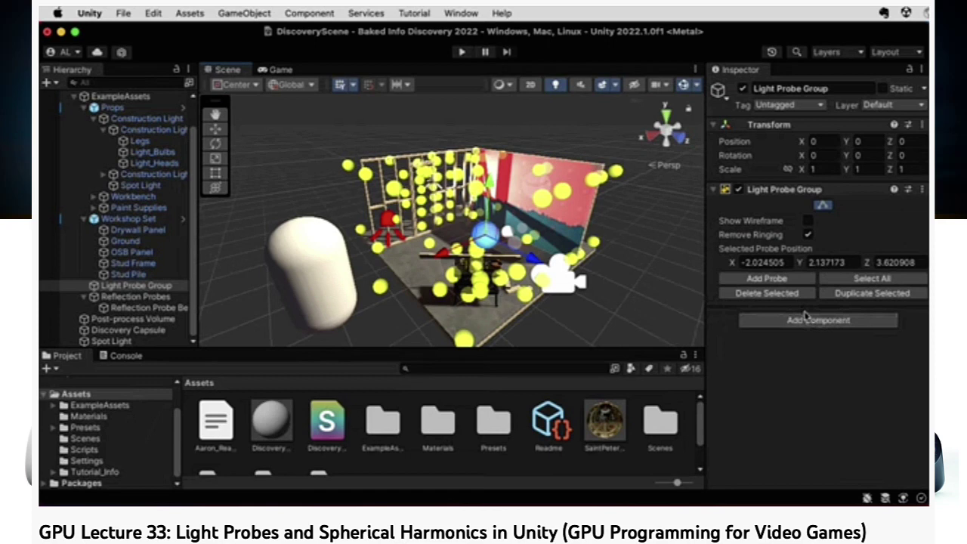
left_click(770, 279)
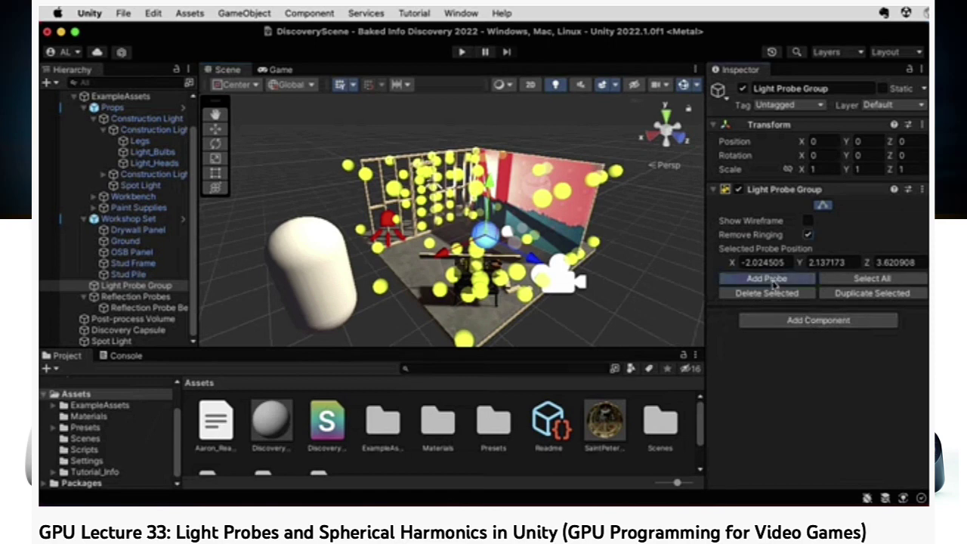
left_click(574, 265)
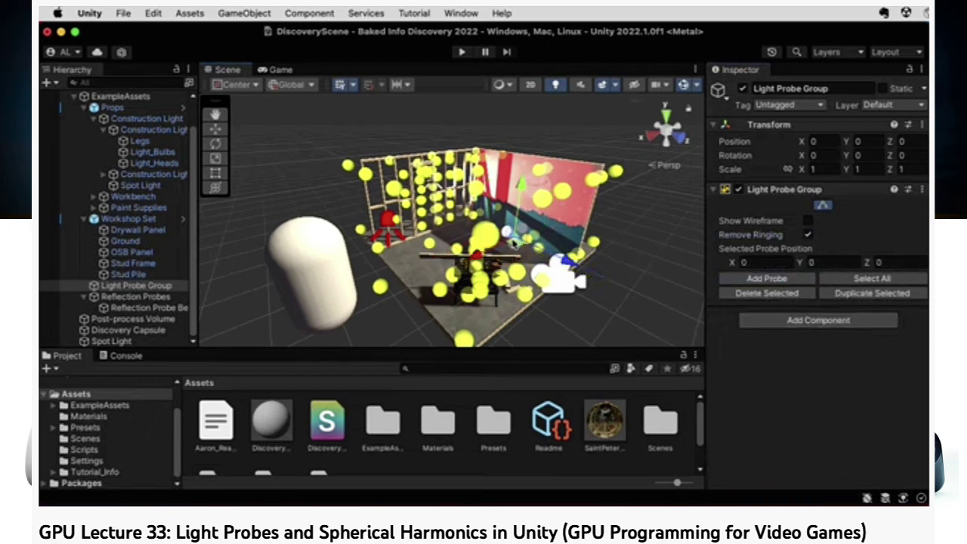
left_click(406, 289)
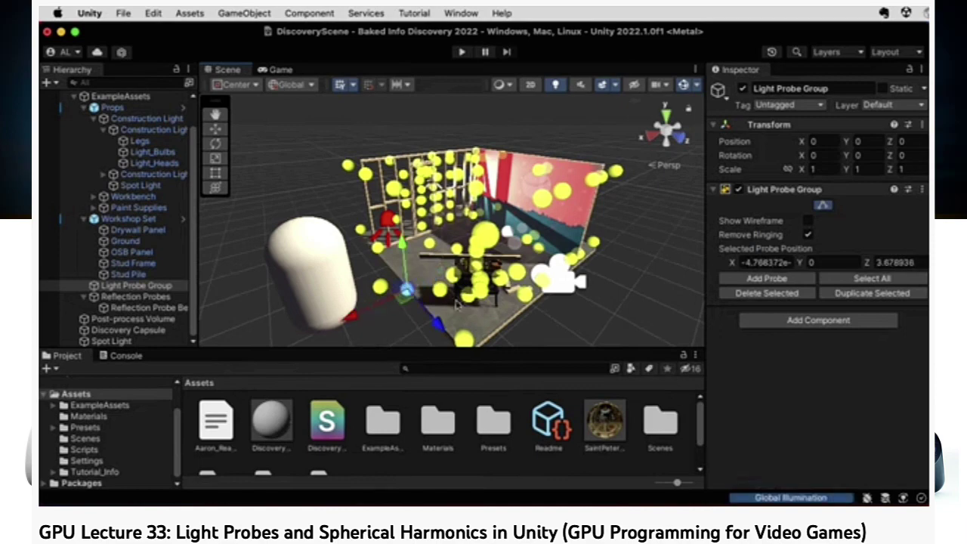
left_click(766, 278)
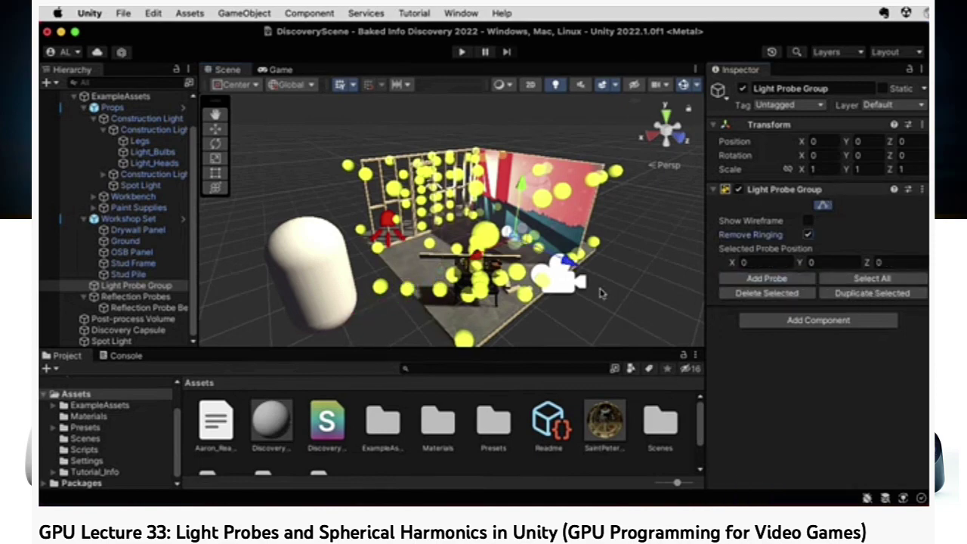
left_click(568, 261)
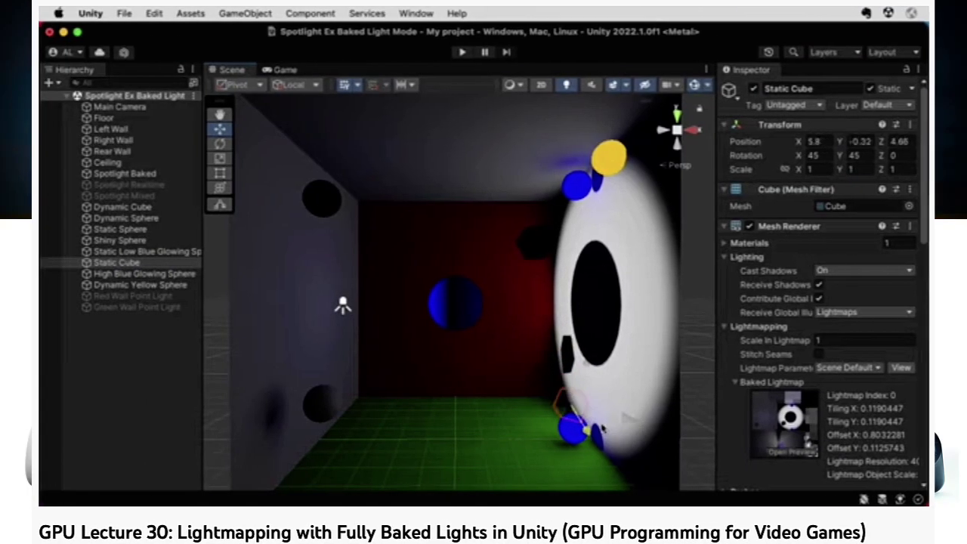
left_click_drag(602, 428, 483, 299)
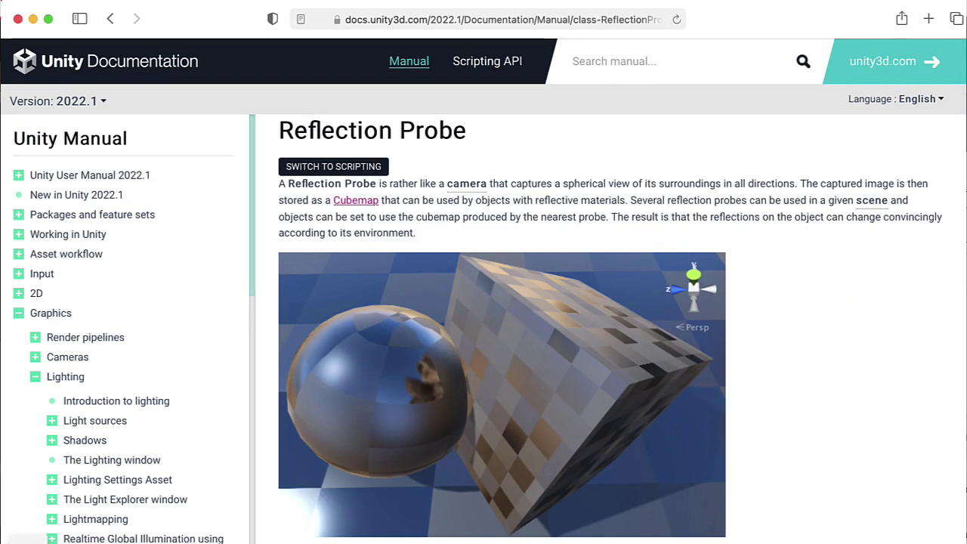
Step: Scroll the Reflection Probe manual page down to its Property/Function table
scroll(610, 328, "down", 2)
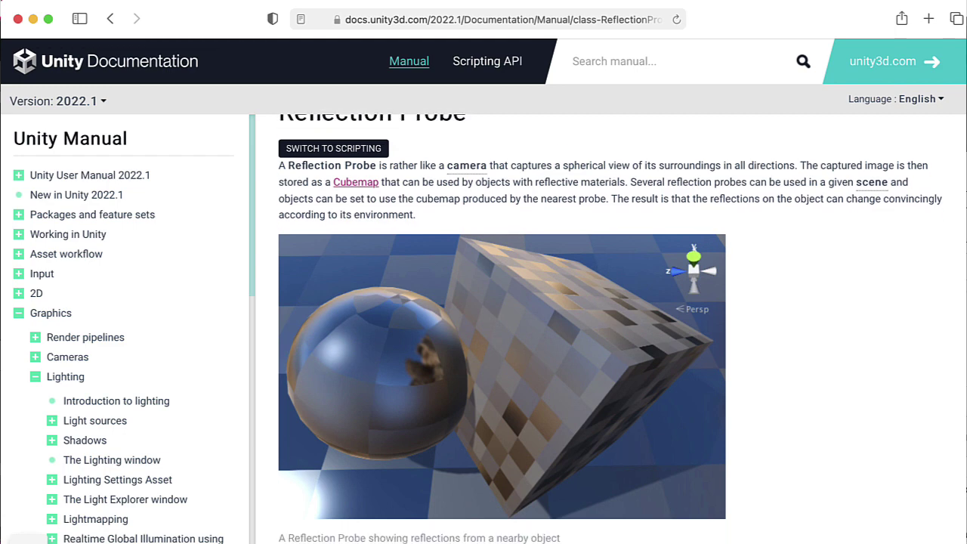
scroll(610, 328, "down", 5)
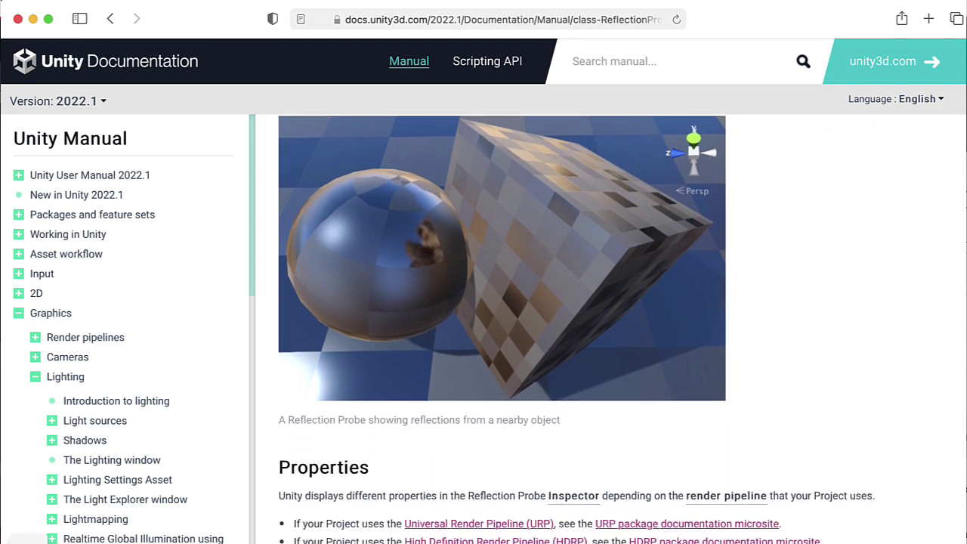
scroll(610, 328, "down", 5)
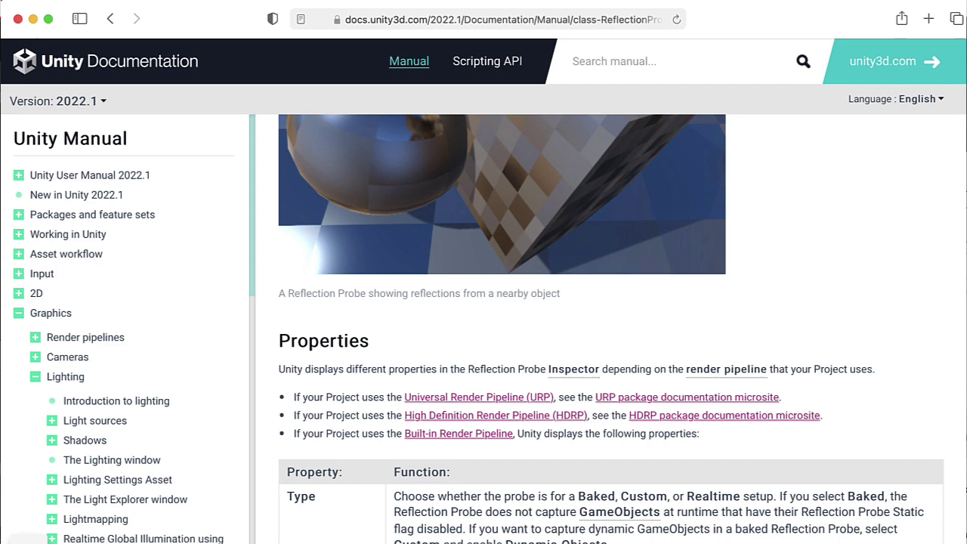
scroll(610, 329, "down", 5)
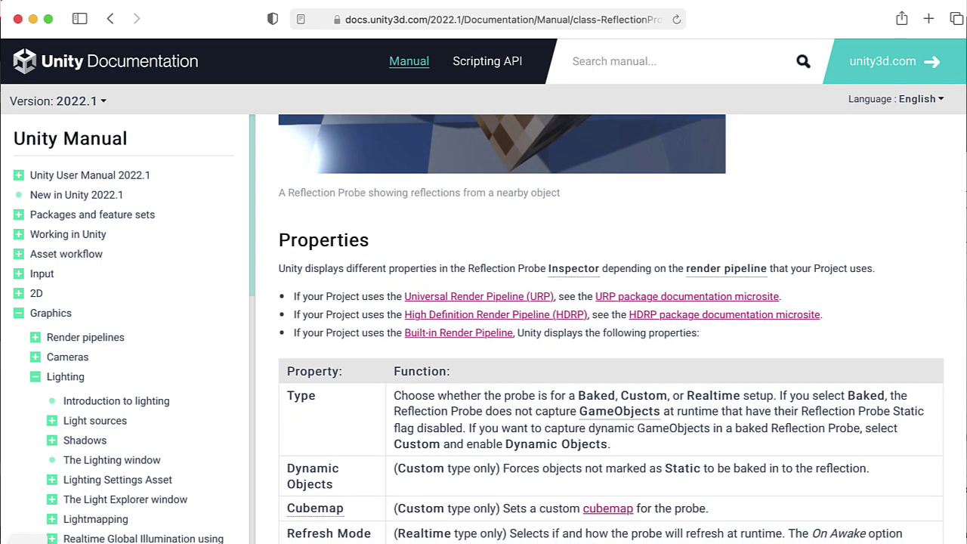
scroll(610, 328, "down", 4)
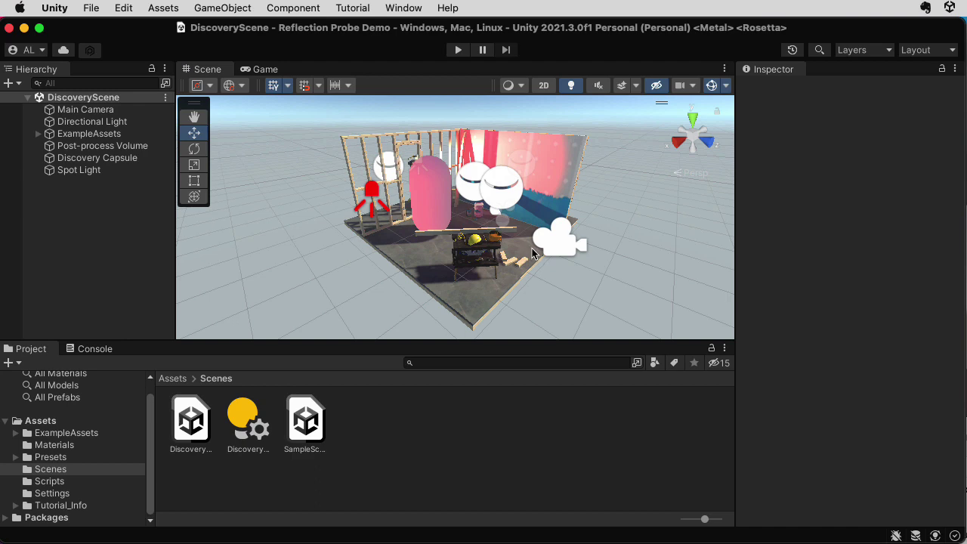
Step: Expand ExampleAssets and select Light Probe Group, then Reflection Probes, to show its Transform
left_click(38, 135)
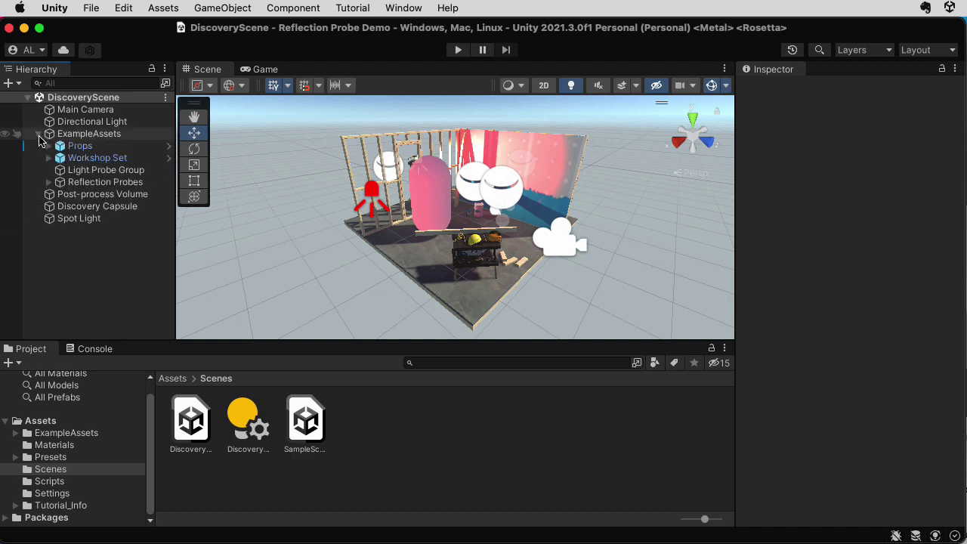
left_click(67, 171)
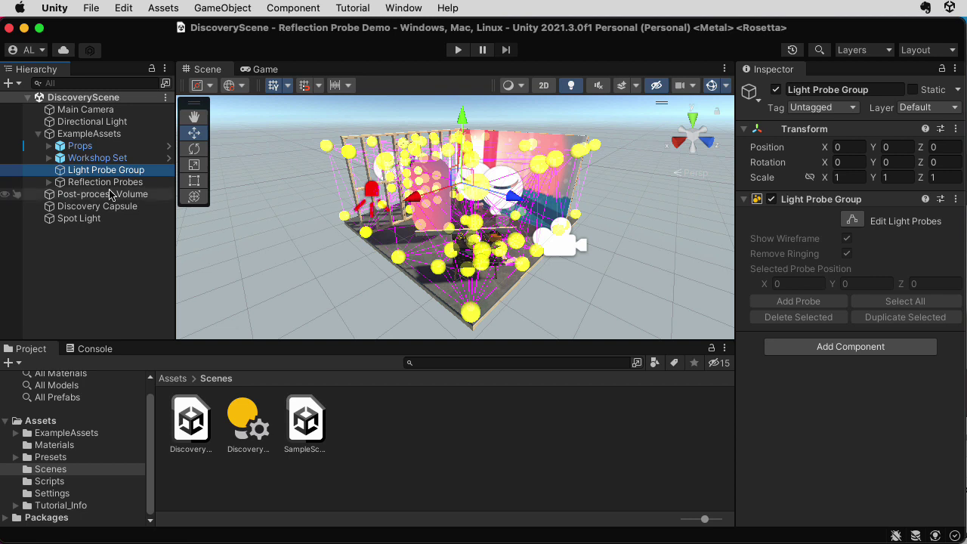
left_click(97, 185)
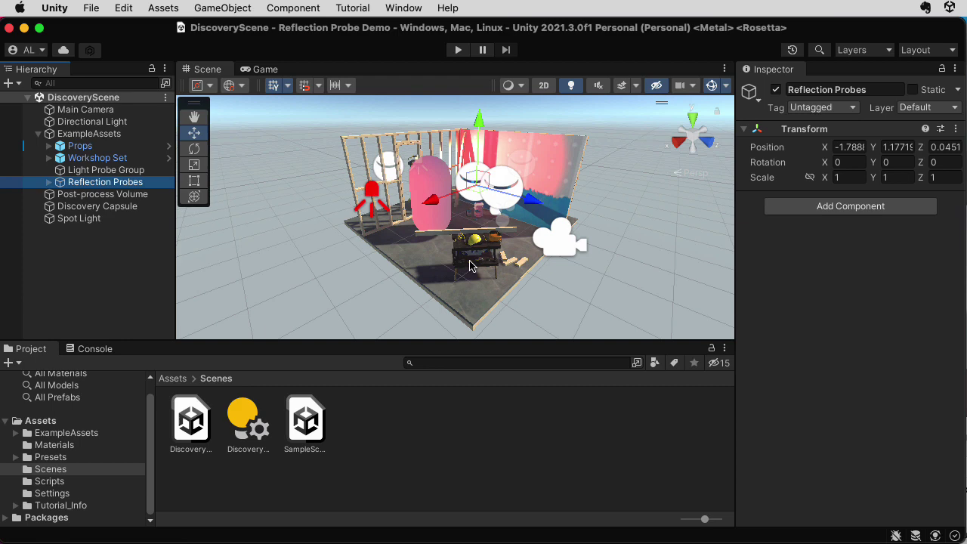
Step: Keep the Player Color Space set to Linear in Project Settings
left_click(125, 9)
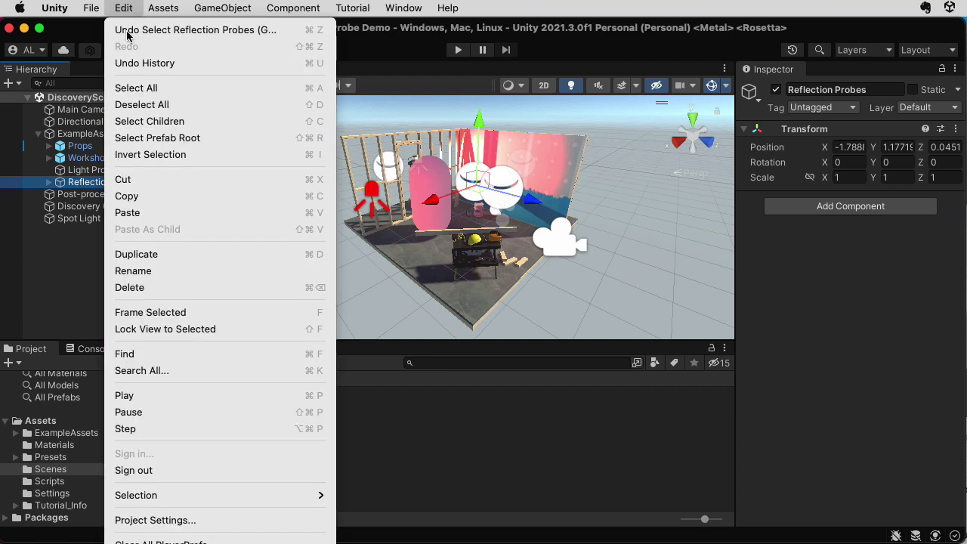
left_click(189, 519)
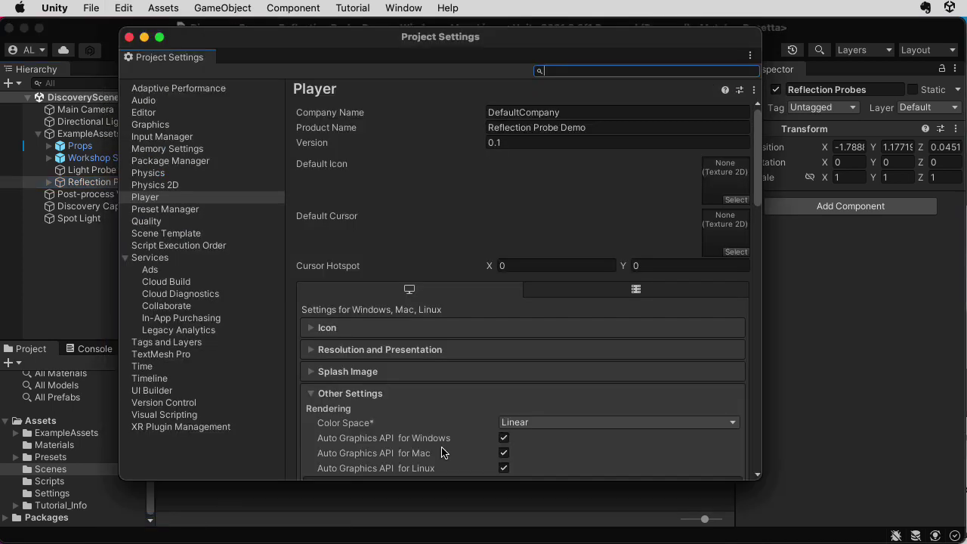
left_click(152, 198)
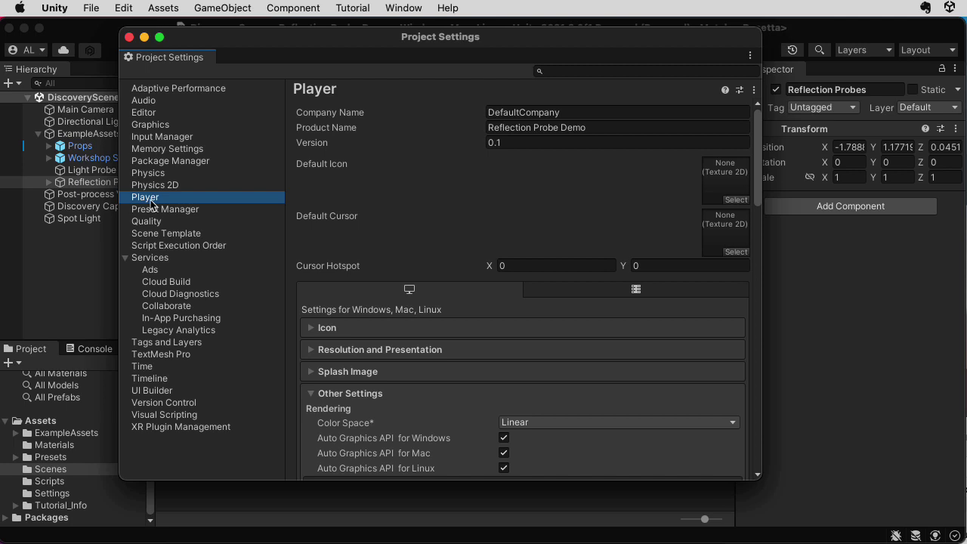
left_click(557, 424)
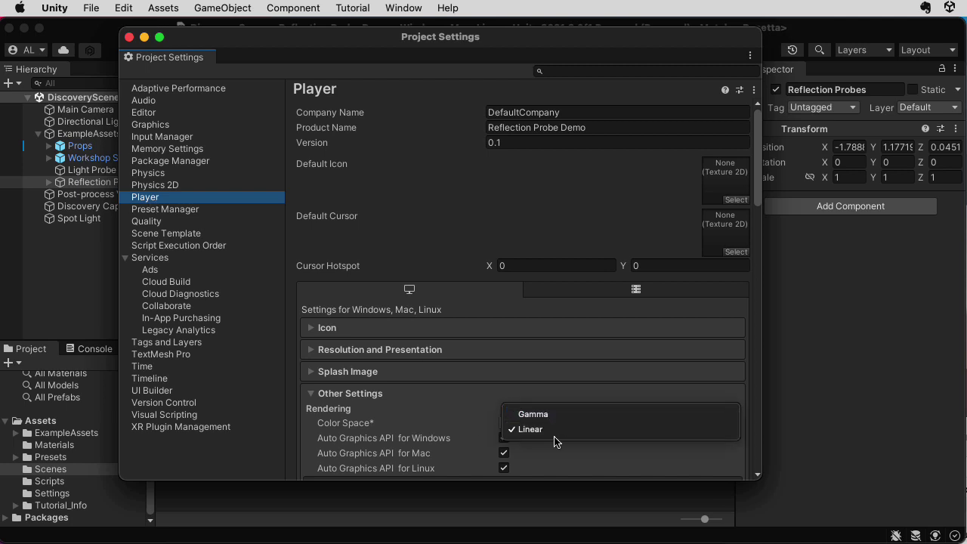
left_click(554, 432)
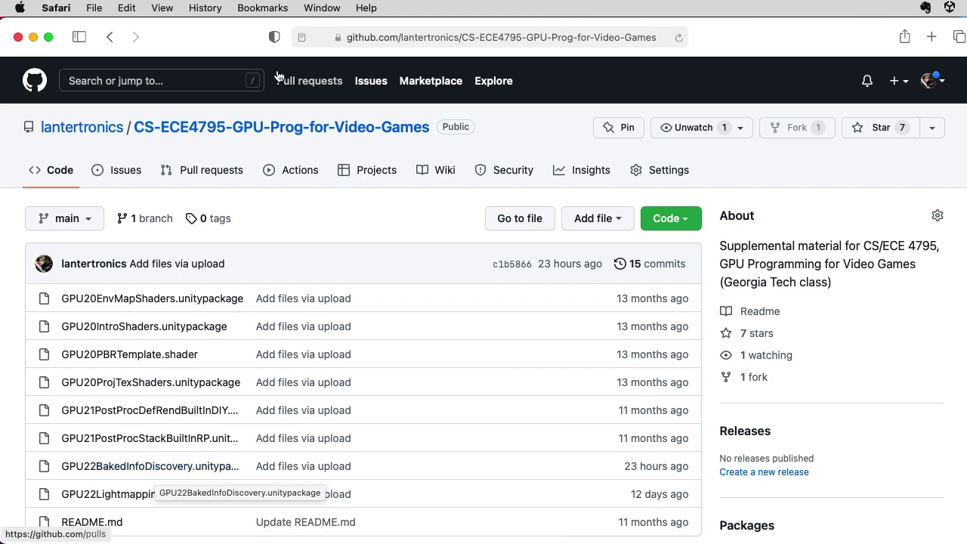
Step: Switch from the GitHub repository back to the Unity editor
key("super+Tab")
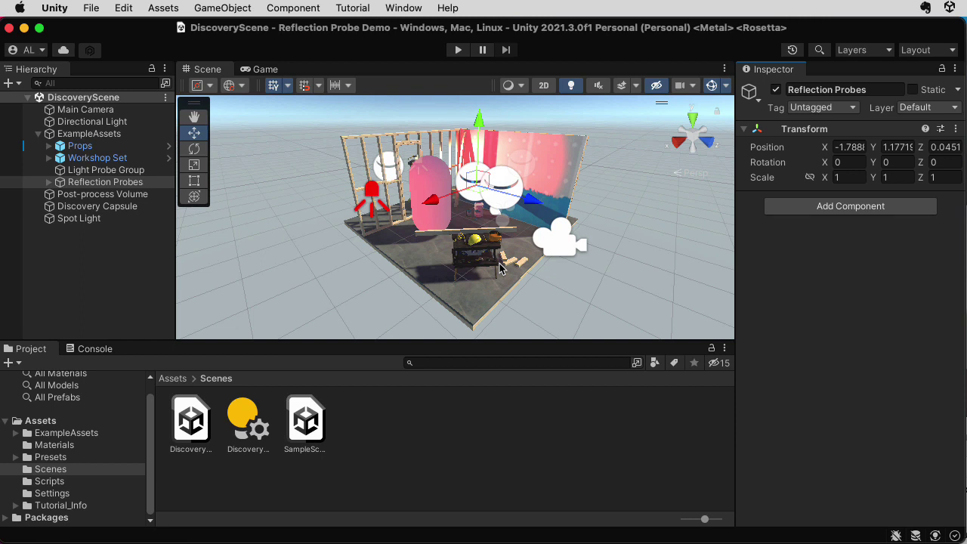
Step: Deselect everything, enlarge the scene view, and select the Main Camera
left_click(438, 111)
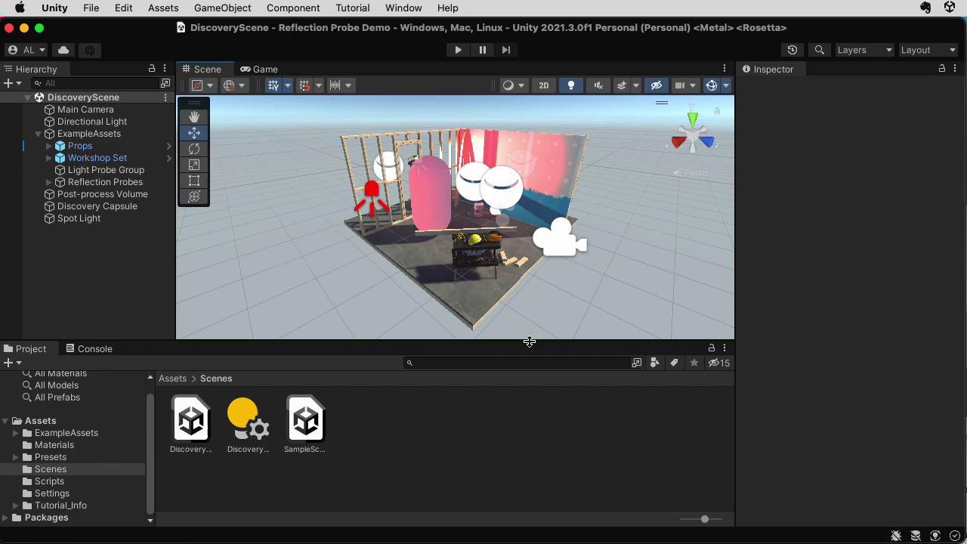
left_click_drag(529, 341, 530, 389)
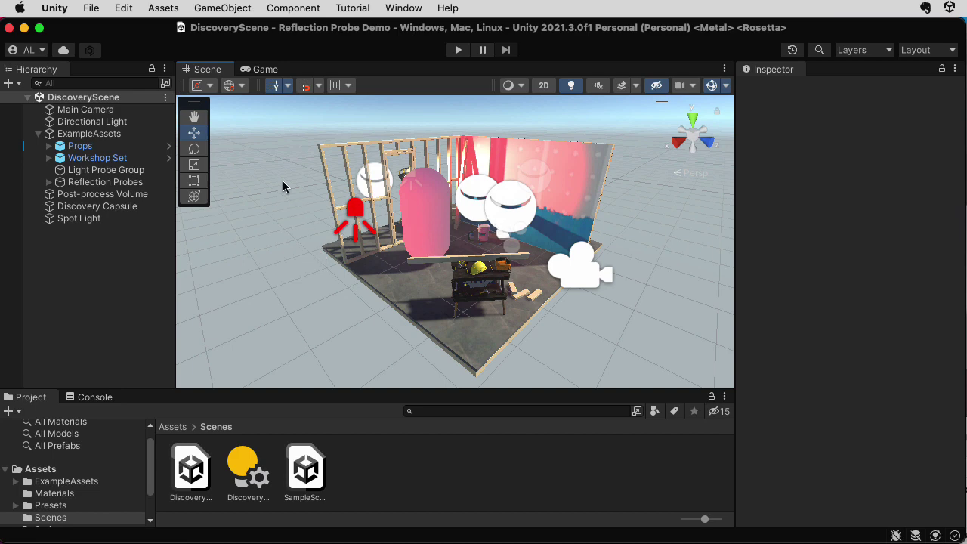
left_click(422, 279)
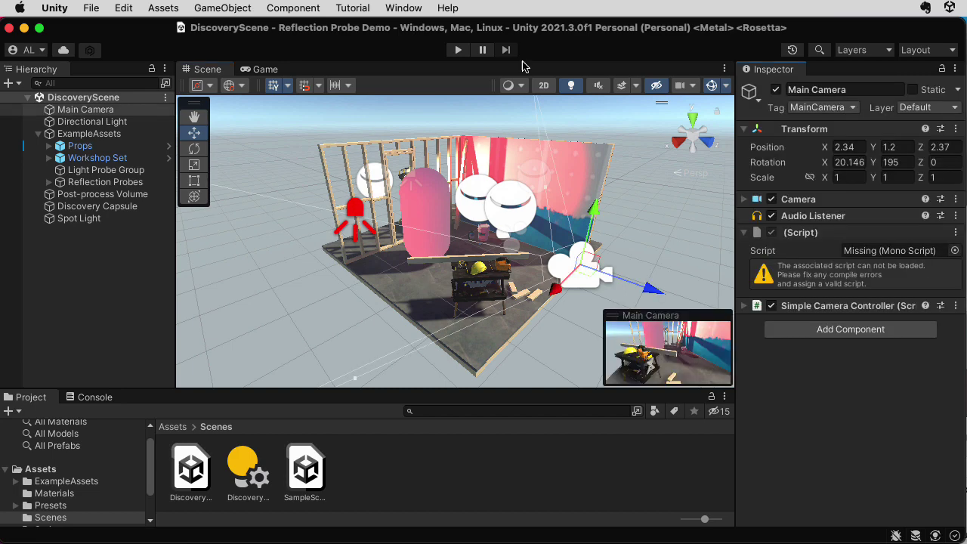
Step: Add a Skybox component to the Main Camera, then undo it
left_click(836, 329)
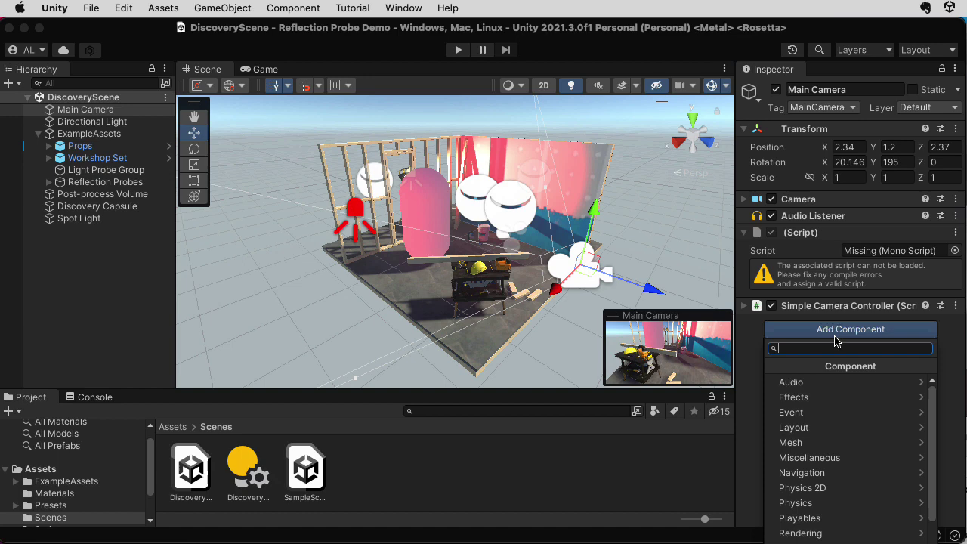
type("skybox")
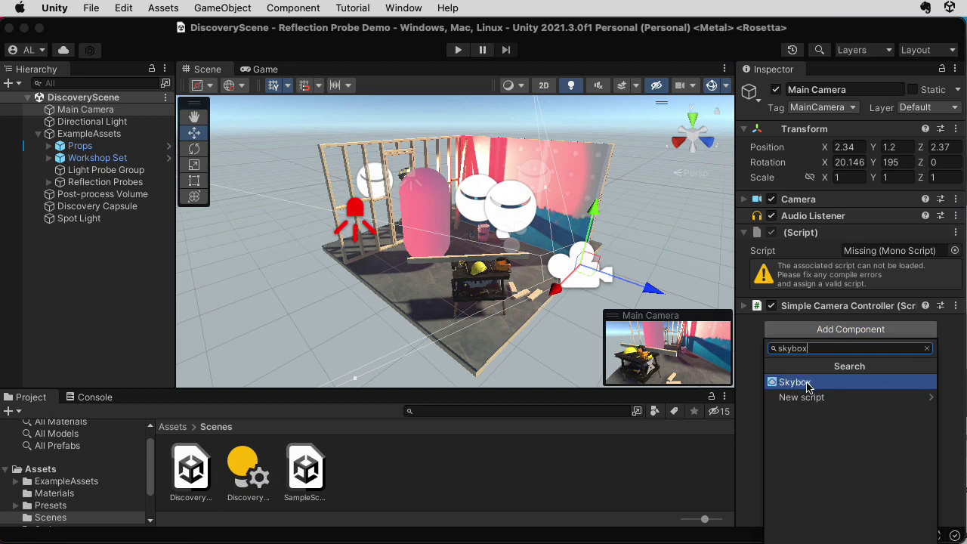
left_click(806, 384)
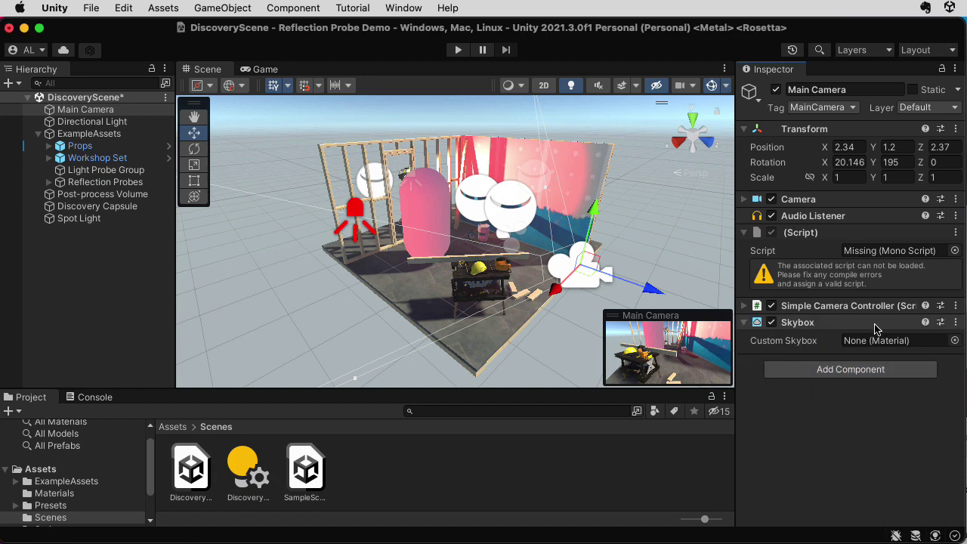
key("super+z")
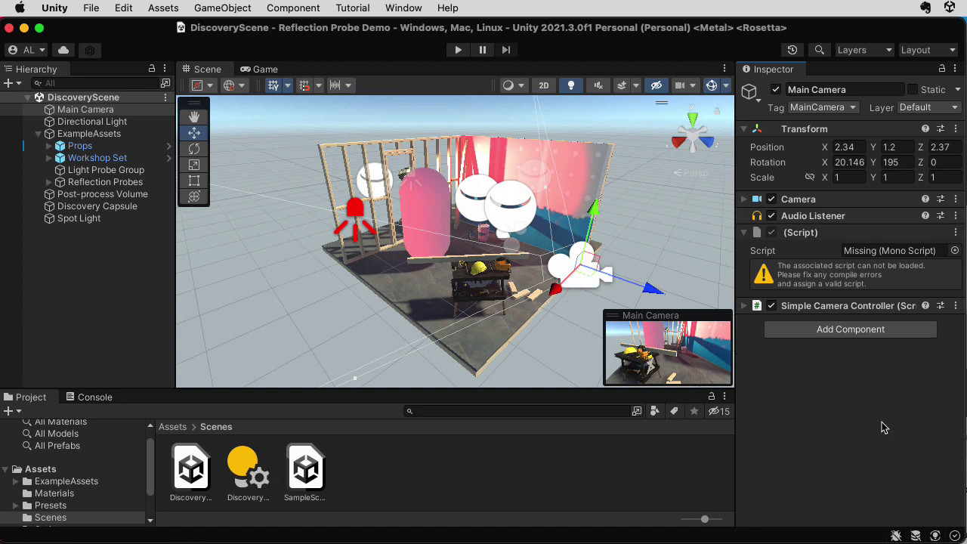
Step: Open the Lighting window's Environment settings
left_click(400, 8)
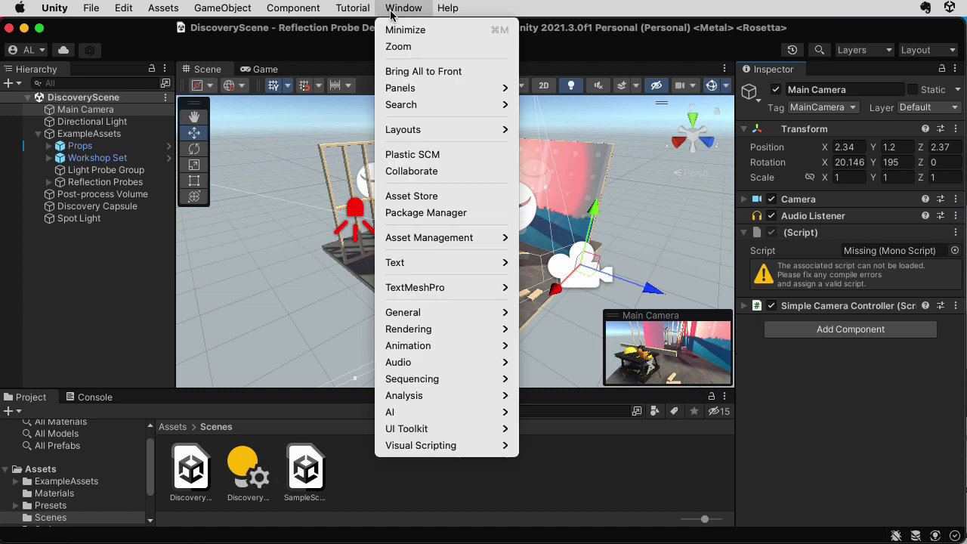
mouse_move(445, 331)
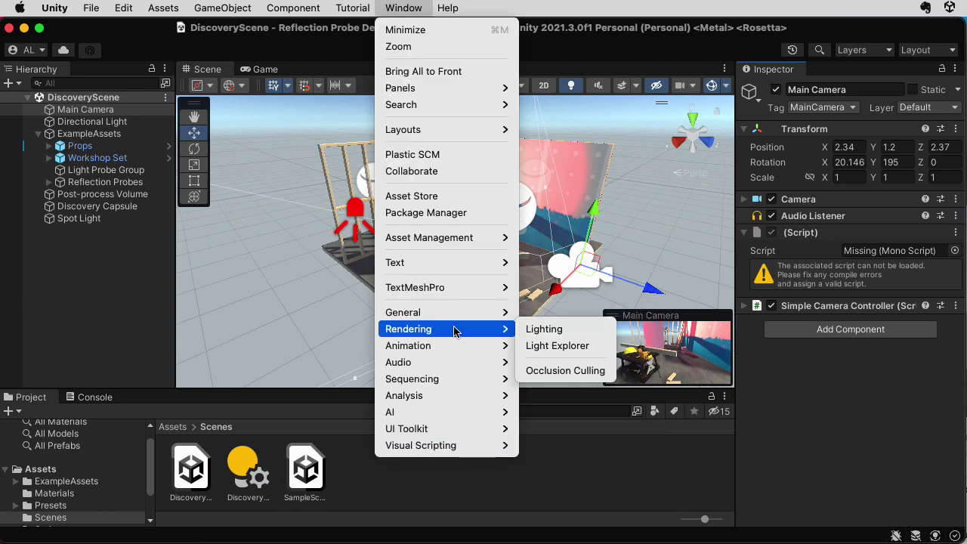
left_click(557, 327)
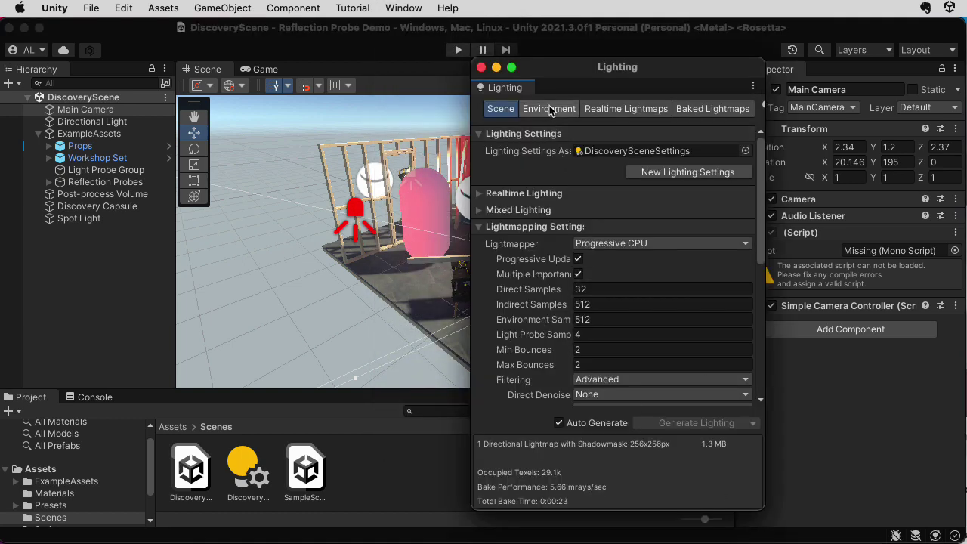
left_click(550, 111)
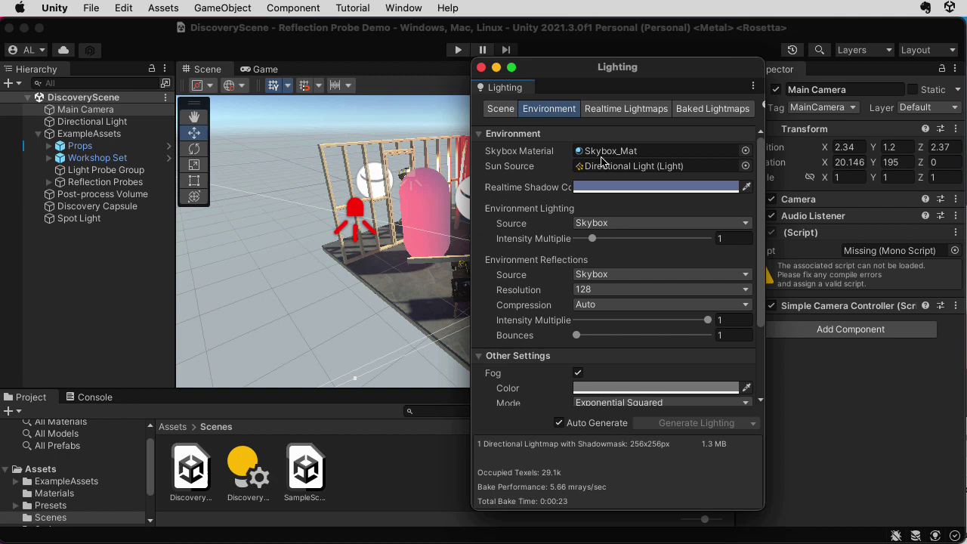
Step: Set Skybox Material to None, then undo to restore Skybox_Mat
left_click(746, 150)
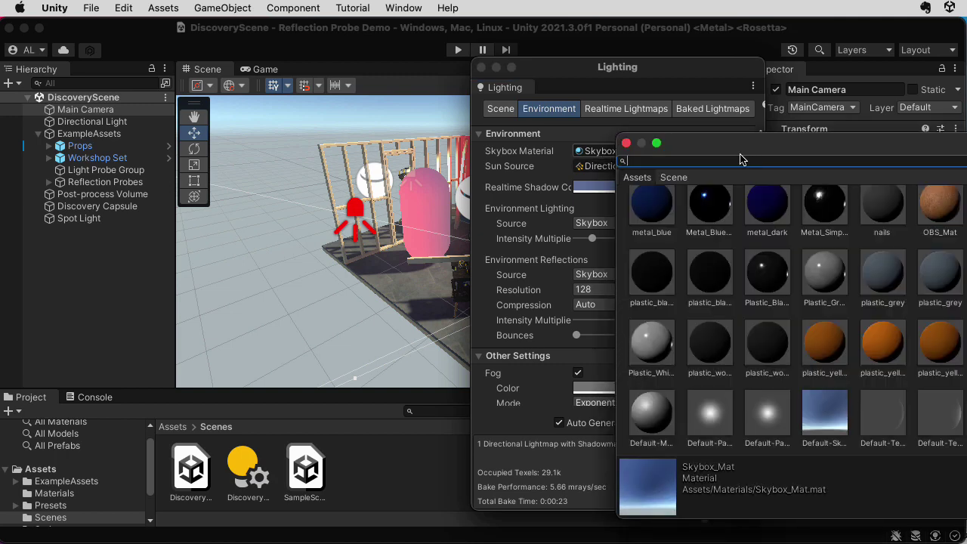
type("none")
key("Down")
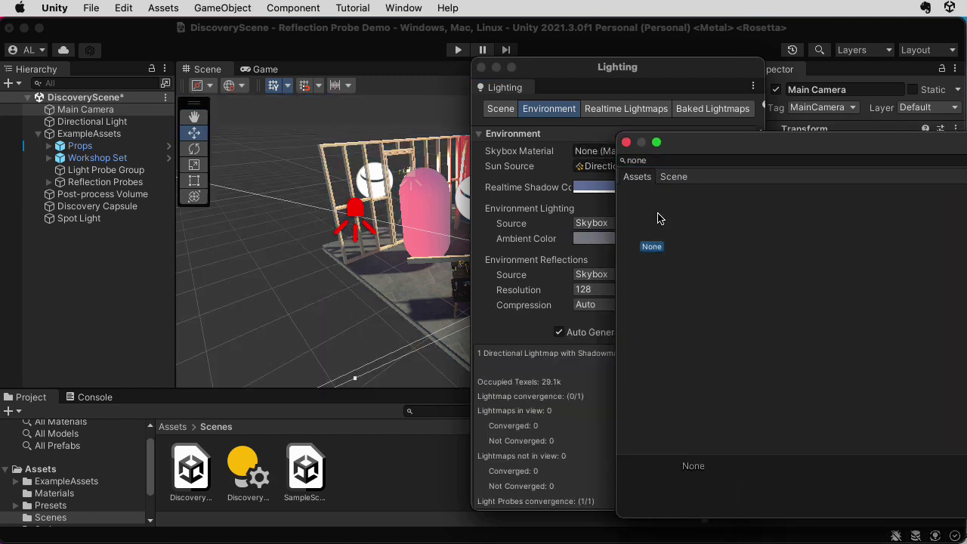
left_click(626, 142)
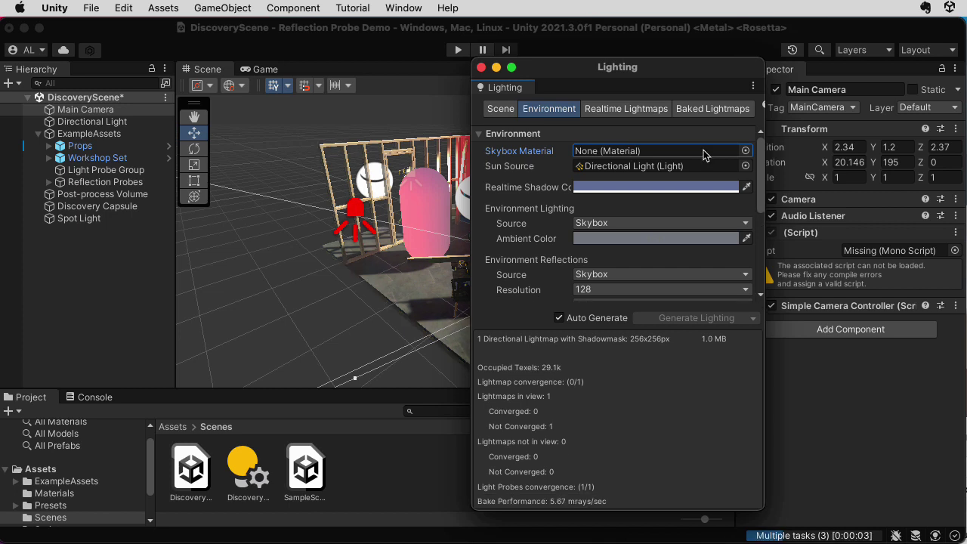
key("super+z")
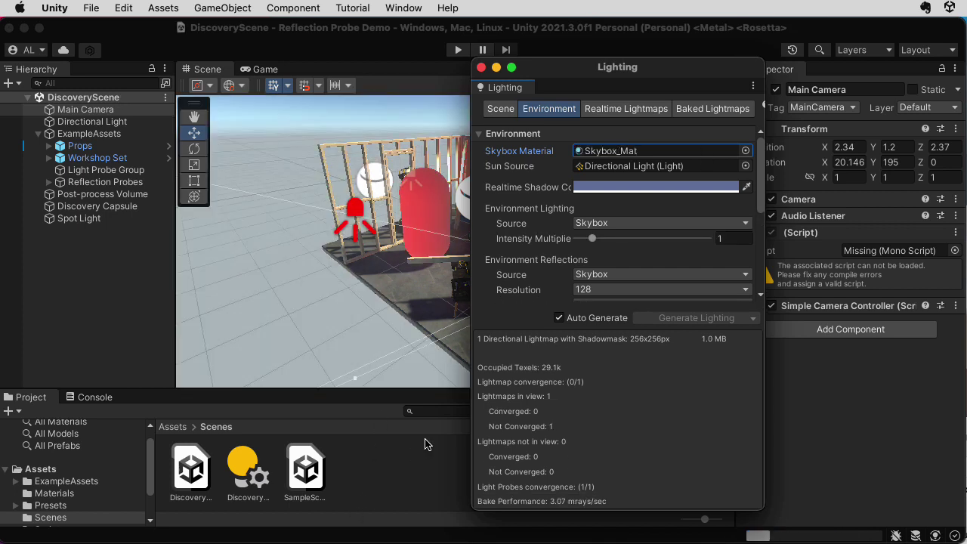
Step: Search the project assets for 'skybo' and select the Skybox_Mat material
left_click(425, 443)
left_click(430, 411)
type("sky")
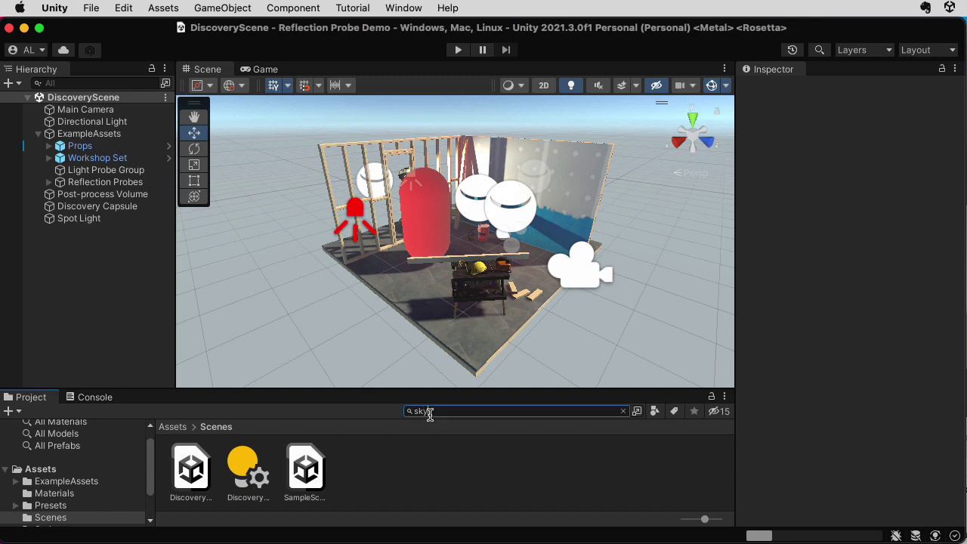
type("box_")
left_click(205, 460)
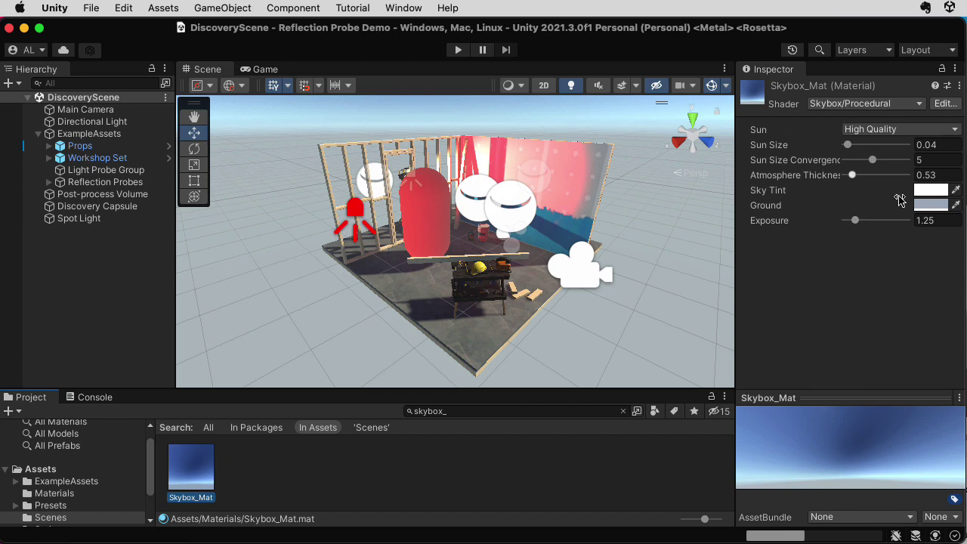
Step: Try a larger sun, then undo back to Sun Size 0.04 and Atmosphere Thickness 0.53
left_click_drag(849, 147, 880, 179)
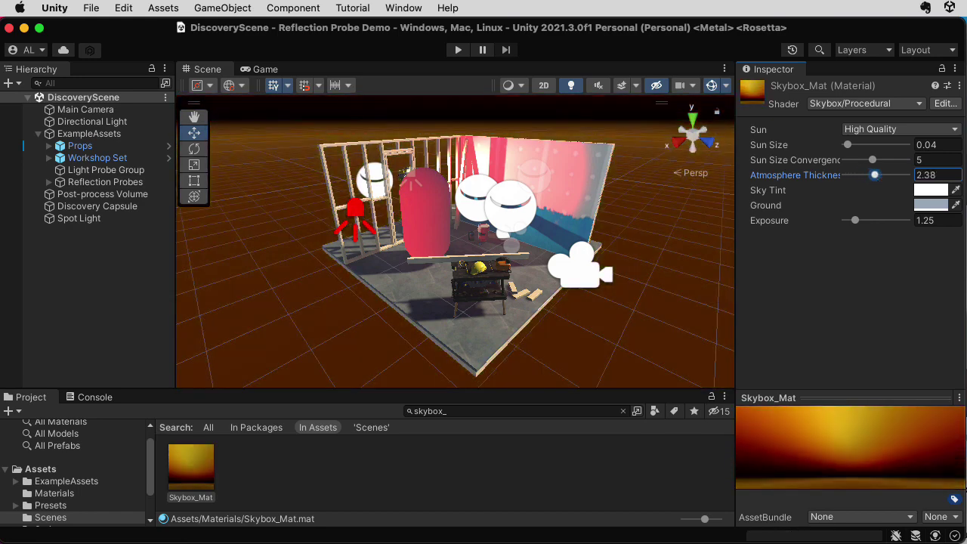
key("super+z")
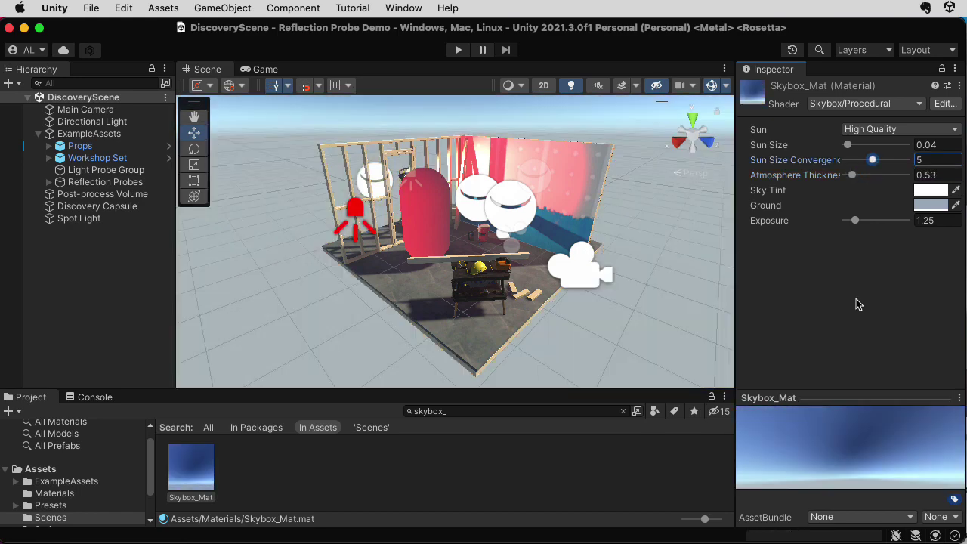
left_click(435, 301)
Step: Inspect the Spot Light, Directional Light and the reflection probes around the room
left_click(361, 224)
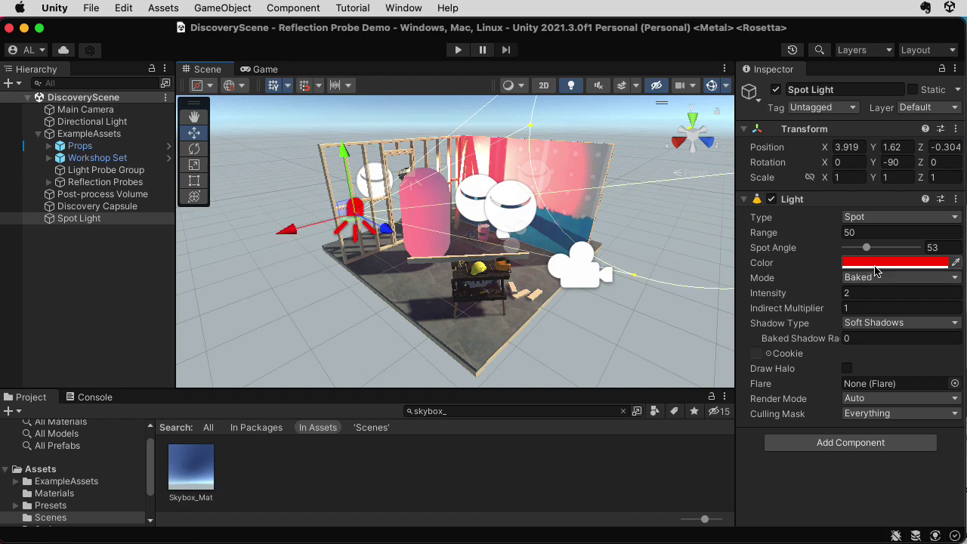
left_click_drag(680, 275, 632, 296, "alt")
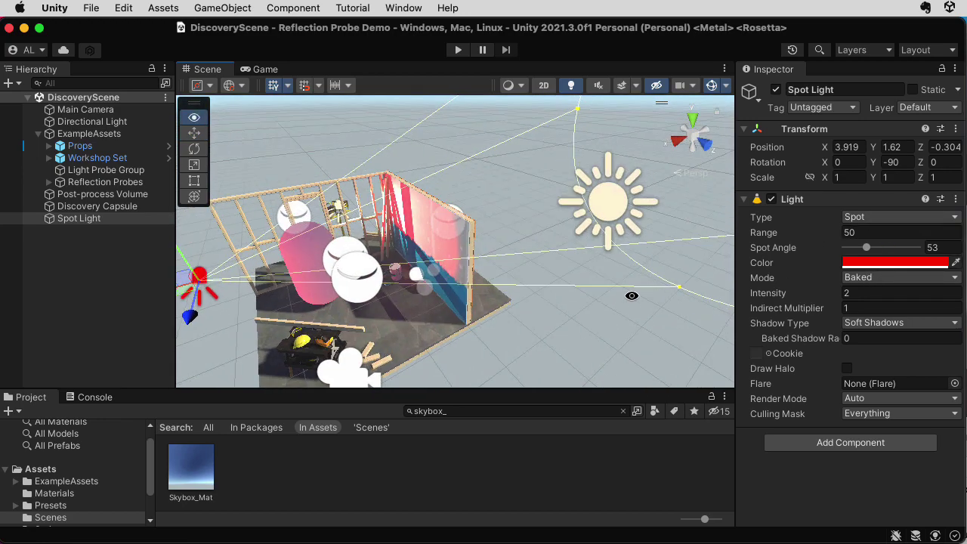
left_click(613, 223)
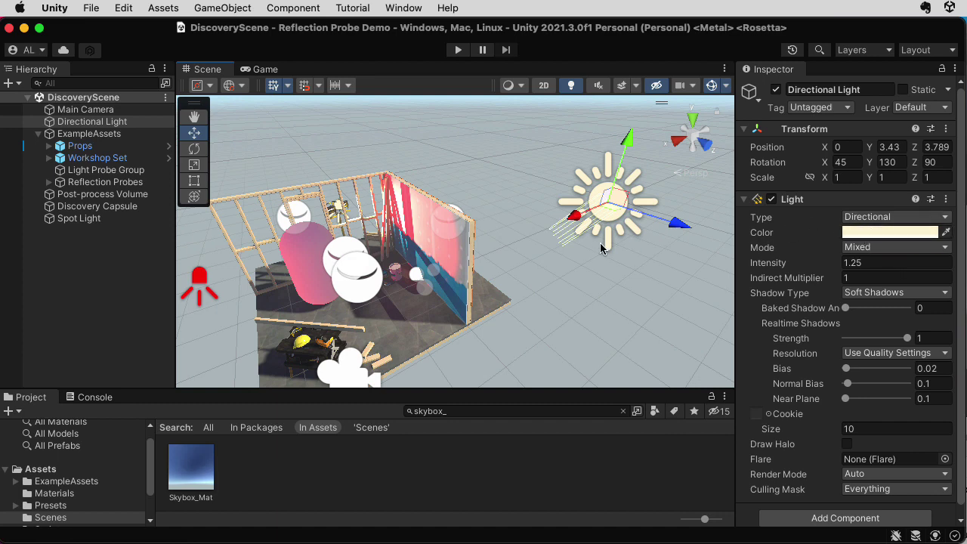
left_click_drag(645, 259, 677, 253, "alt")
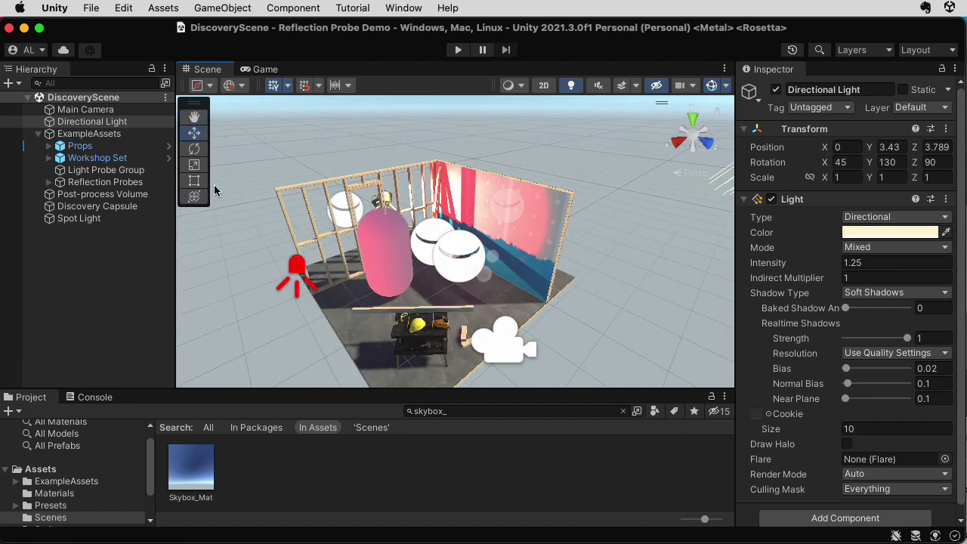
left_click_drag(611, 227, 642, 229, "alt")
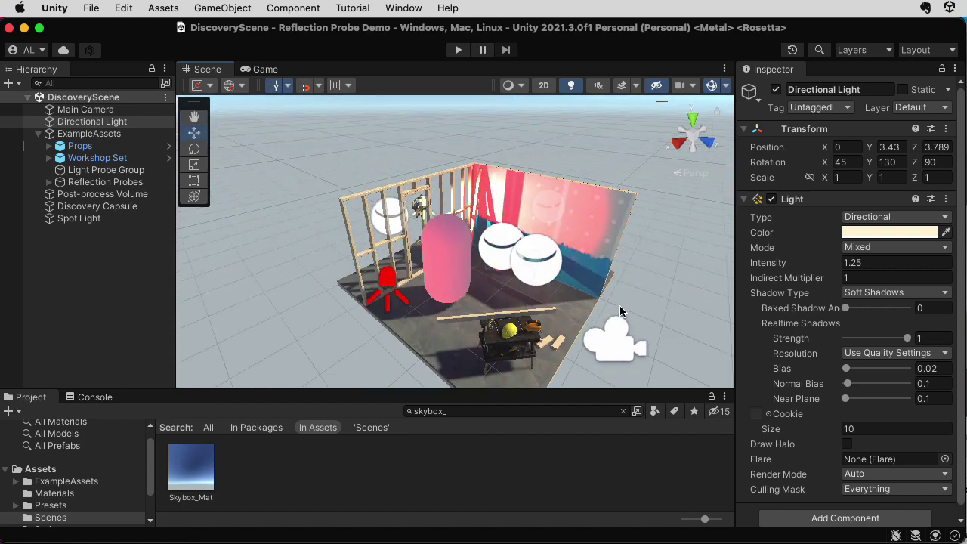
left_click(537, 276)
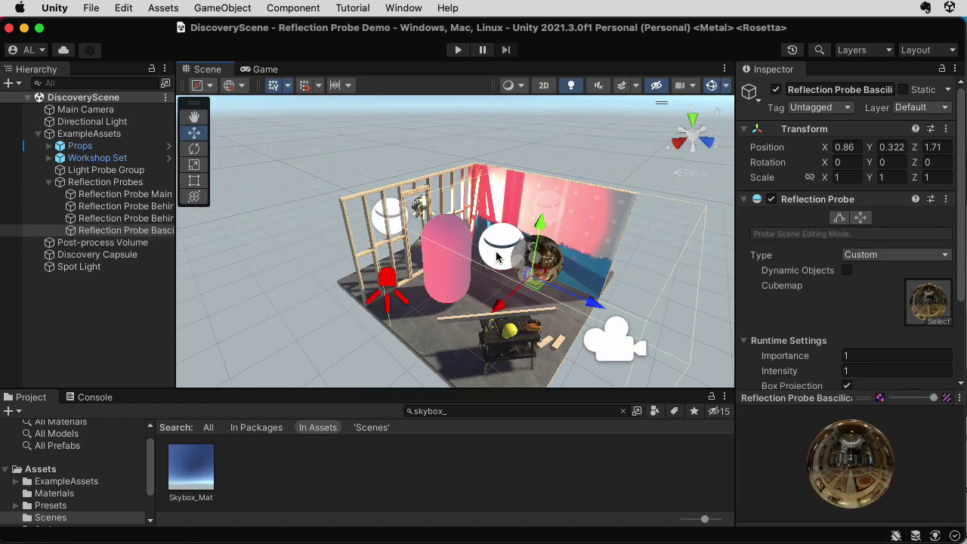
left_click(499, 258)
left_click(393, 224)
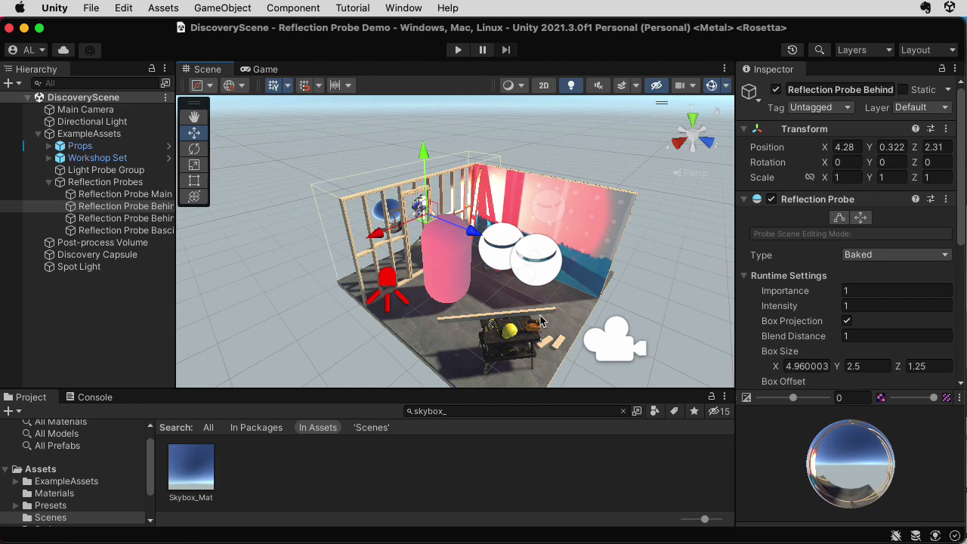
Step: Move the pink Discovery Capsule along Z from -0.72 to -0.4
left_click(448, 274)
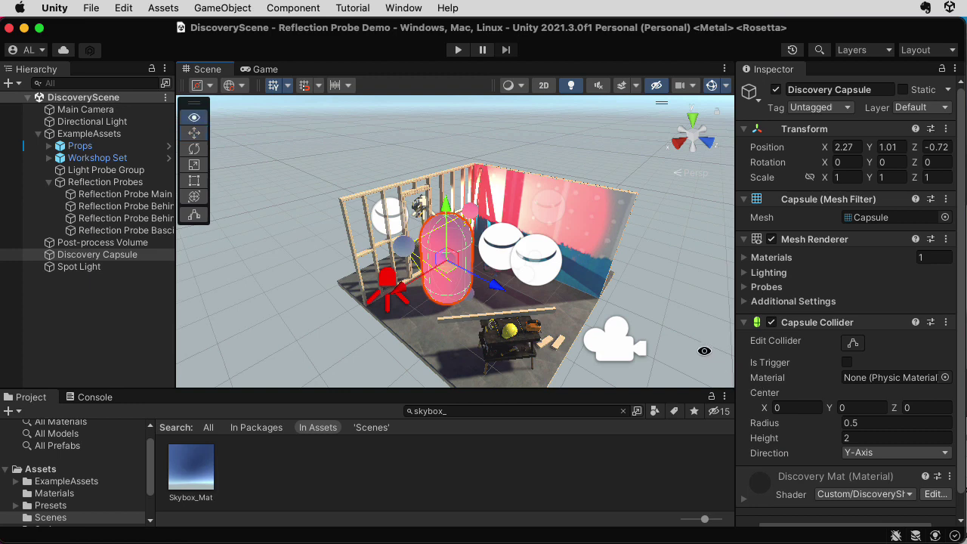
left_click_drag(704, 349, 698, 345, "alt")
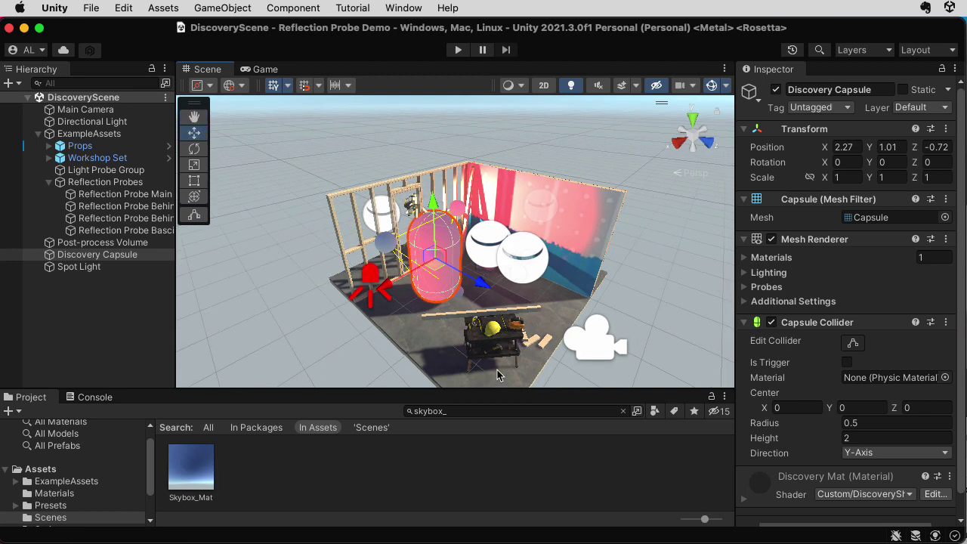
mouse_move(481, 290)
left_mouse_down()
mouse_move(533, 324)
mouse_move(485, 304)
left_mouse_up()
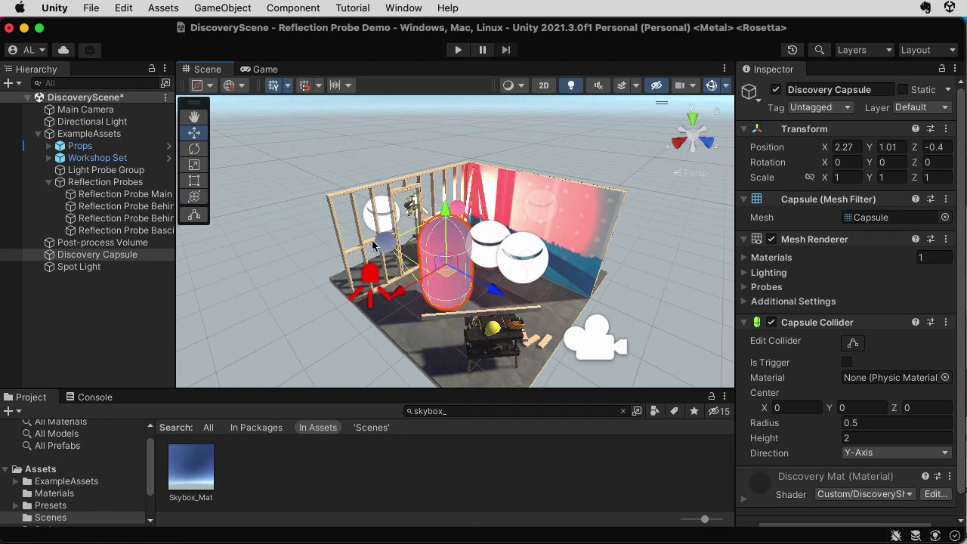
Step: Browse the Gizmos visibility options list, then close it
left_click(725, 86)
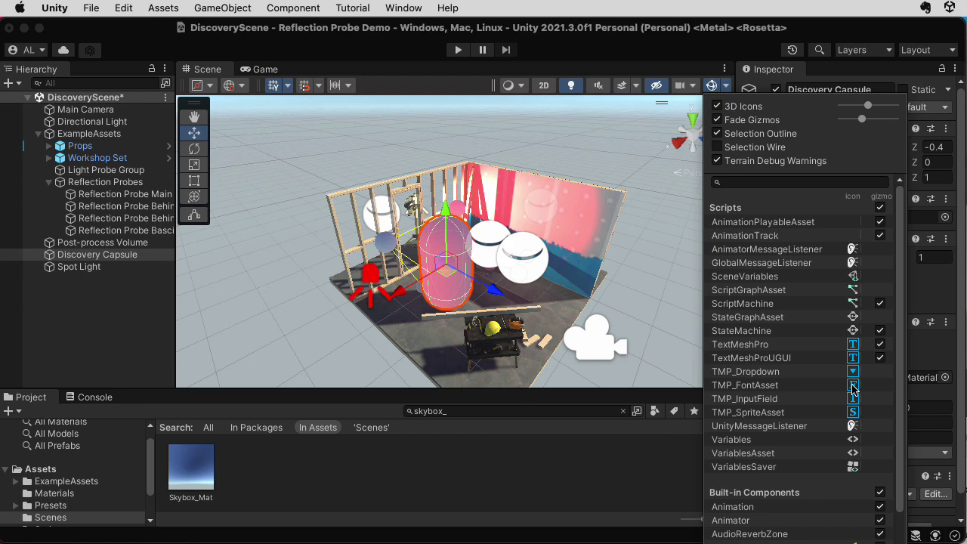
scroll(901, 401, "down", 10)
scroll(902, 401, "down", 5)
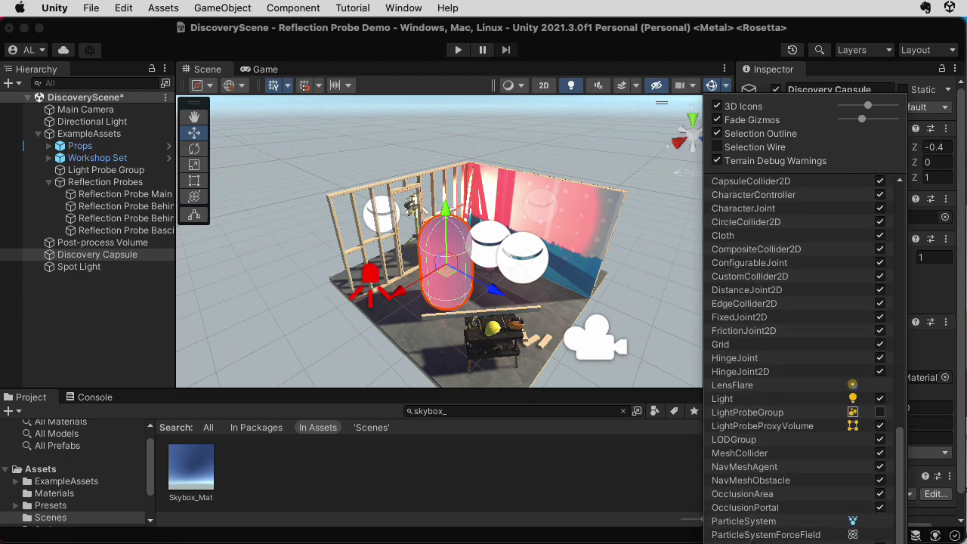
left_click(653, 314)
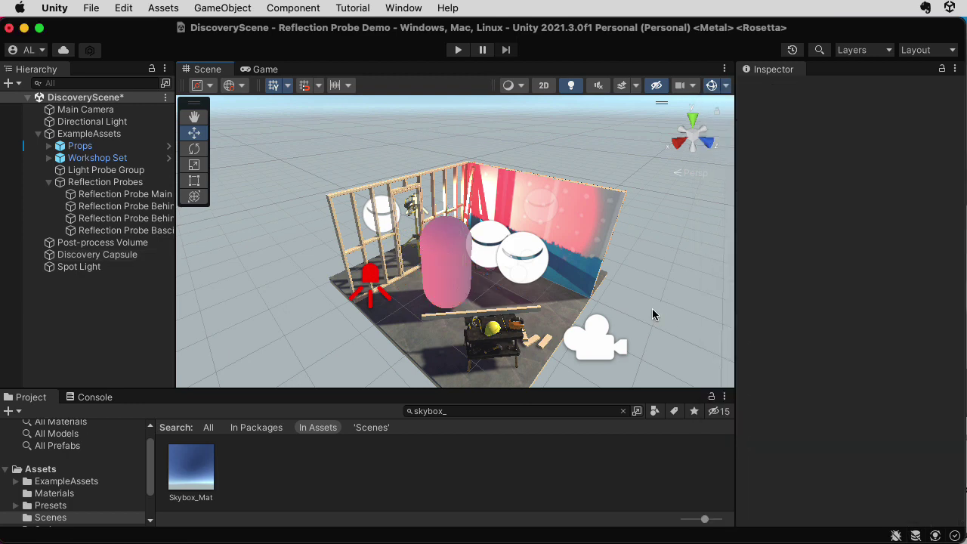
Step: Select the Discovery Capsule and open DiscoveryShader.shader in the code editor
left_click(445, 263)
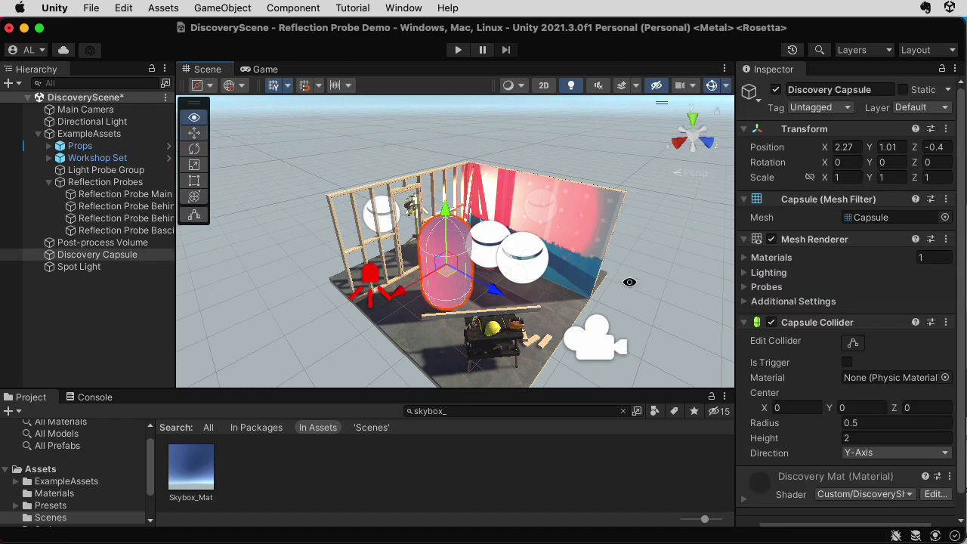
mouse_move(629, 281)
left_mouse_down("alt")
mouse_move(613, 271)
mouse_move(626, 274)
left_mouse_up("alt")
left_click(434, 264)
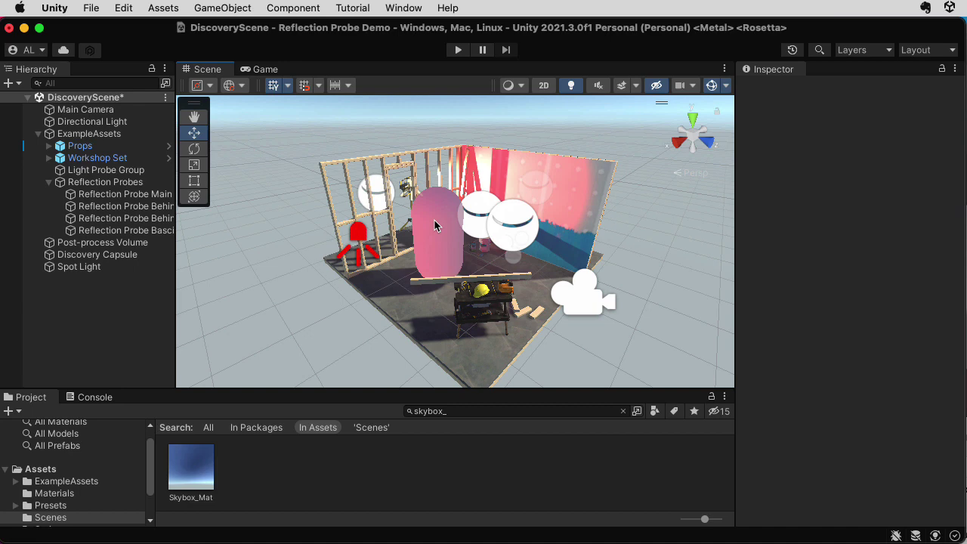
left_click(434, 226)
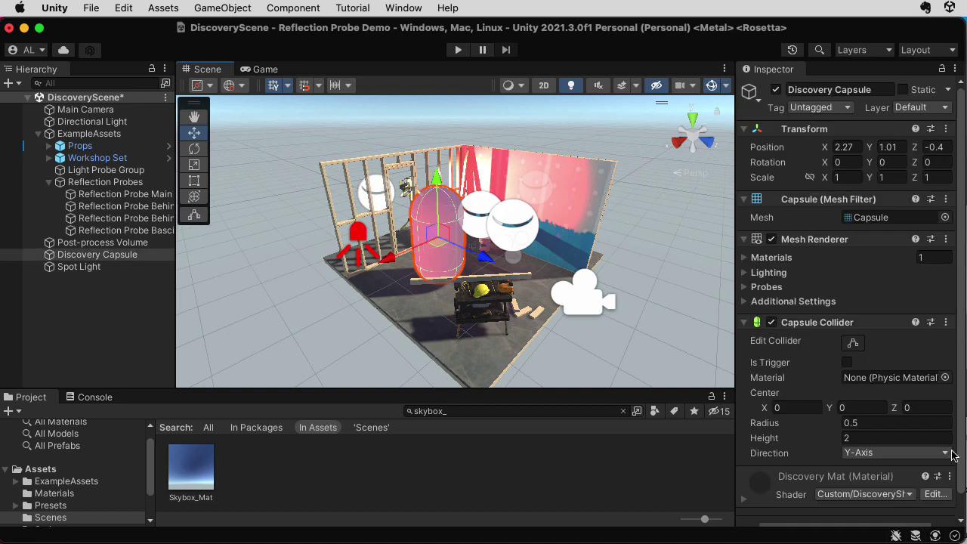
scroll(946, 461, "down", 2)
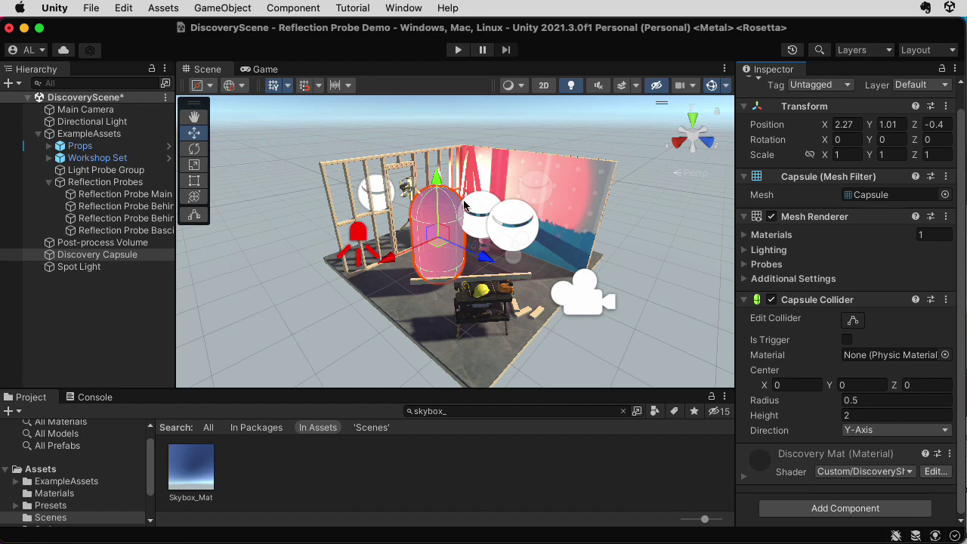
left_click(935, 471)
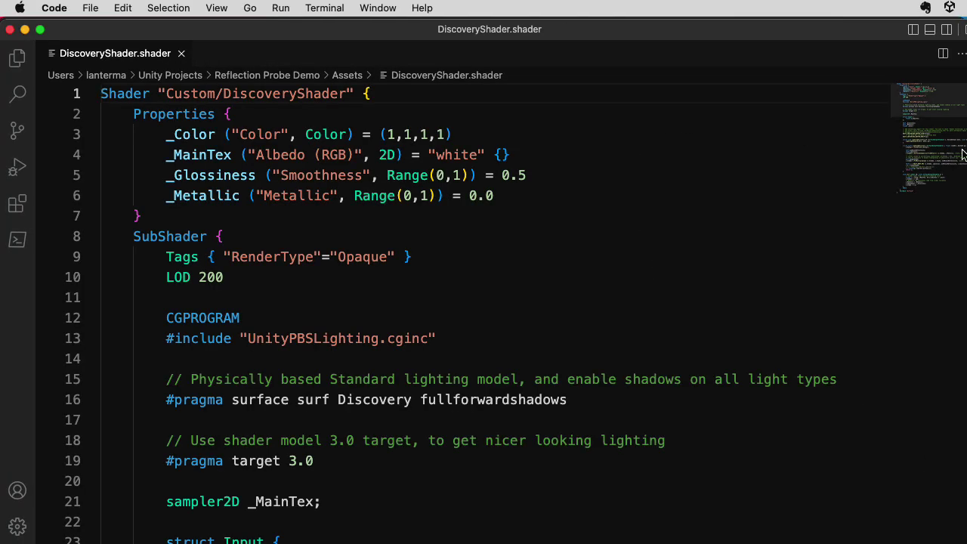
Step: Comment out the gi.indirect.diffuse line 57 and uncomment the gi.indirect.specular line 56
scroll(909, 153, "down", 14)
scroll(434, 287, "down", 4)
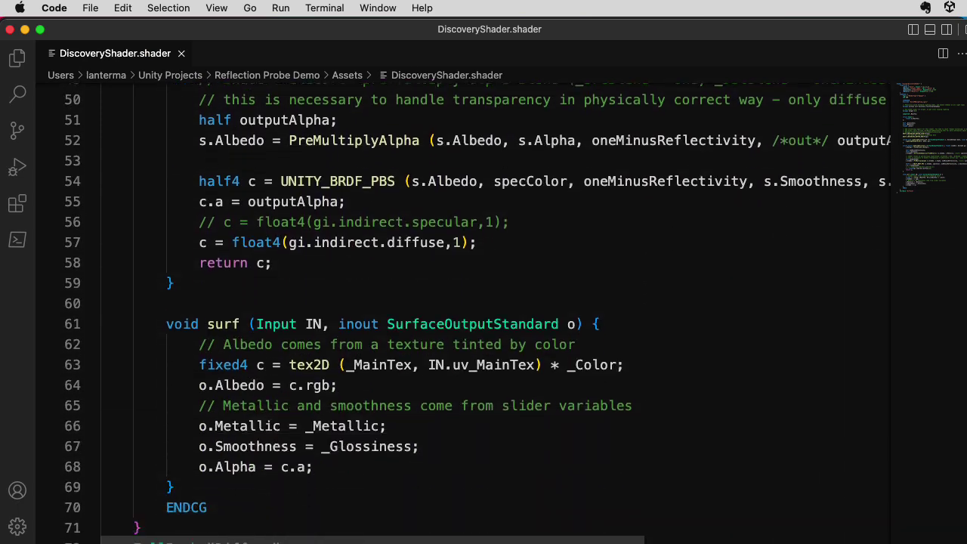
scroll(433, 287, "up", 2)
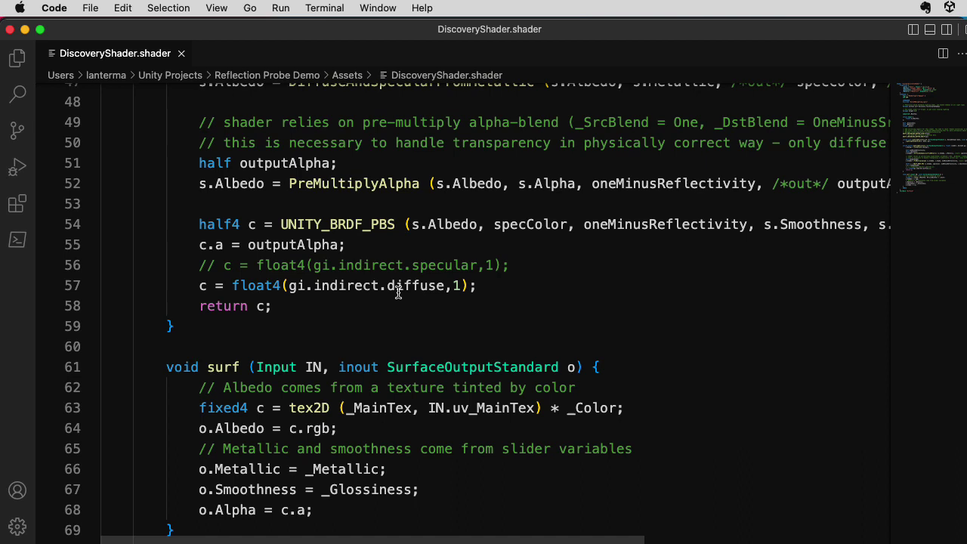
left_click(198, 285)
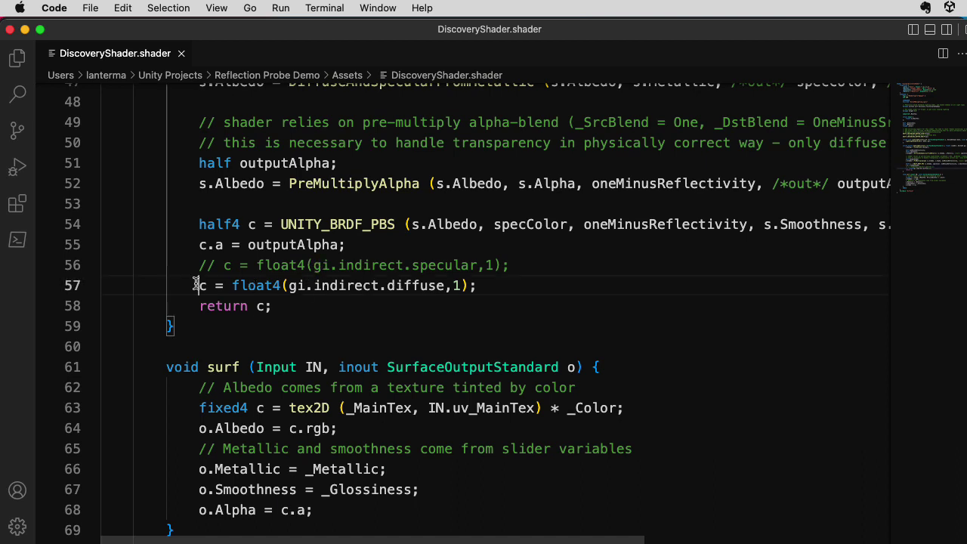
type("//")
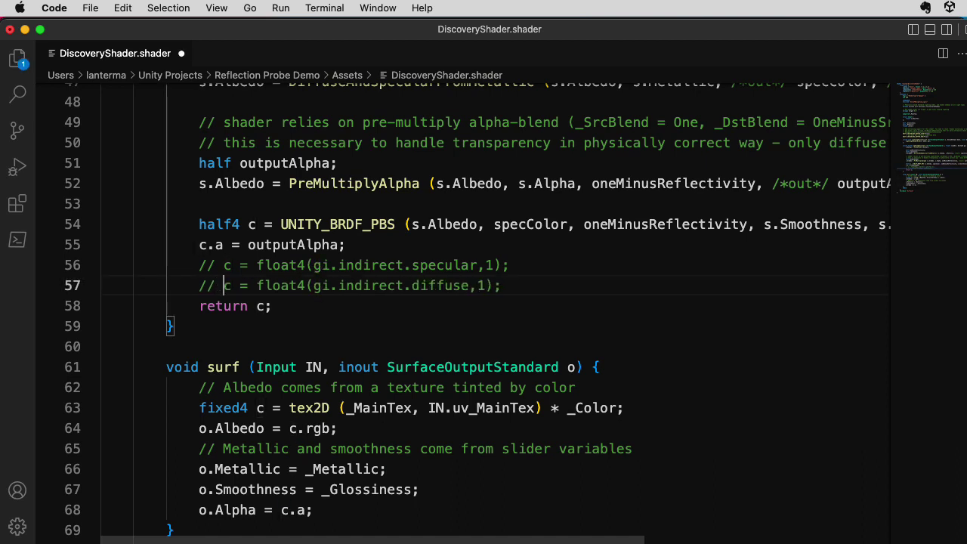
left_click(223, 265)
key("BackSpace")
key("BackSpace")
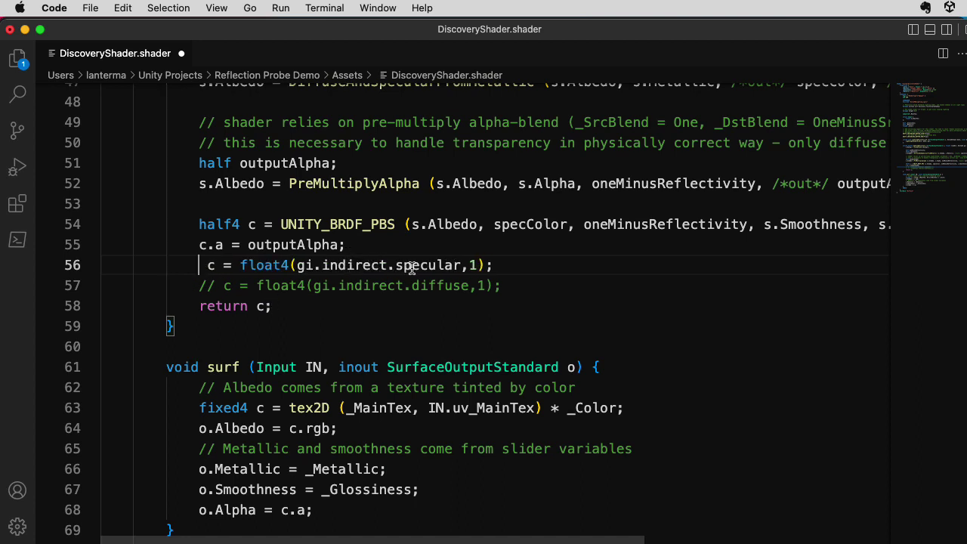
key("BackSpace")
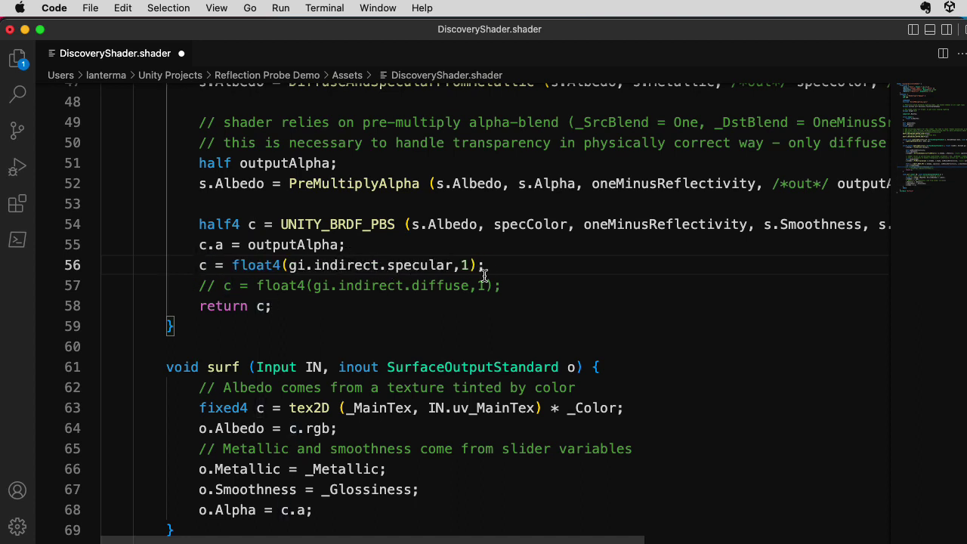
mouse_move(483, 272)
left_mouse_down()
mouse_move(281, 268)
mouse_move(489, 290)
left_mouse_up()
left_click(357, 296)
left_click(490, 293)
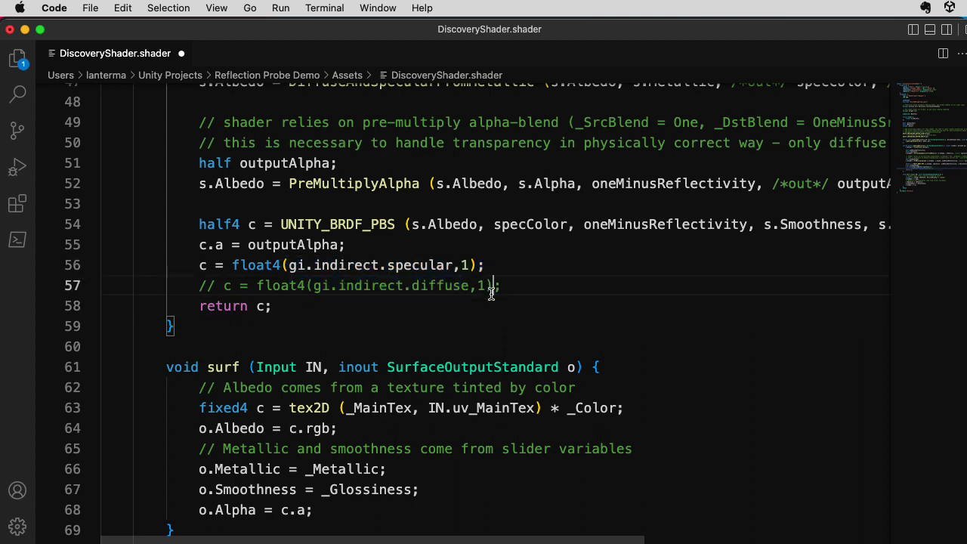
Step: Save DiscoveryShader.shader and look over the edited lighting function
key("super+s")
scroll(478, 313, "down", 2)
scroll(478, 313, "up", 7)
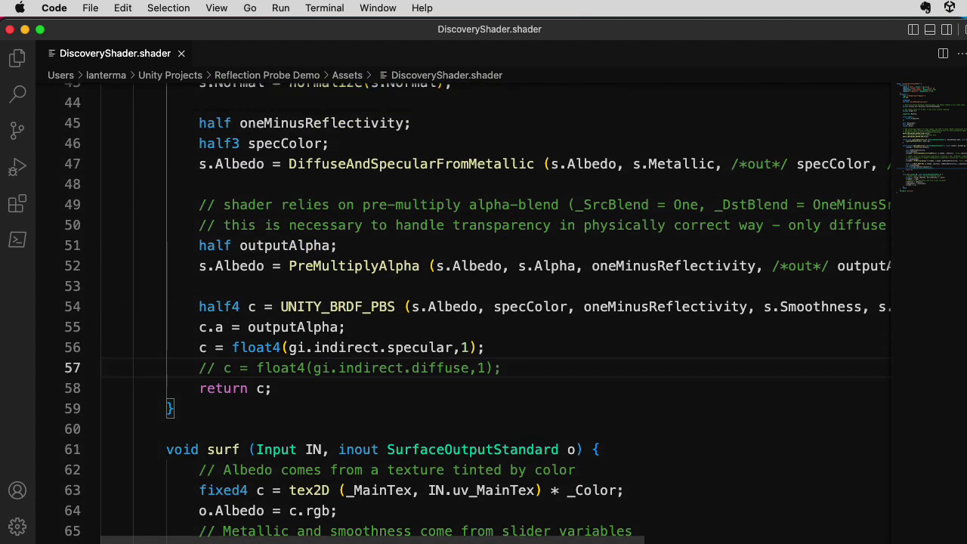
scroll(478, 313, "up", 8)
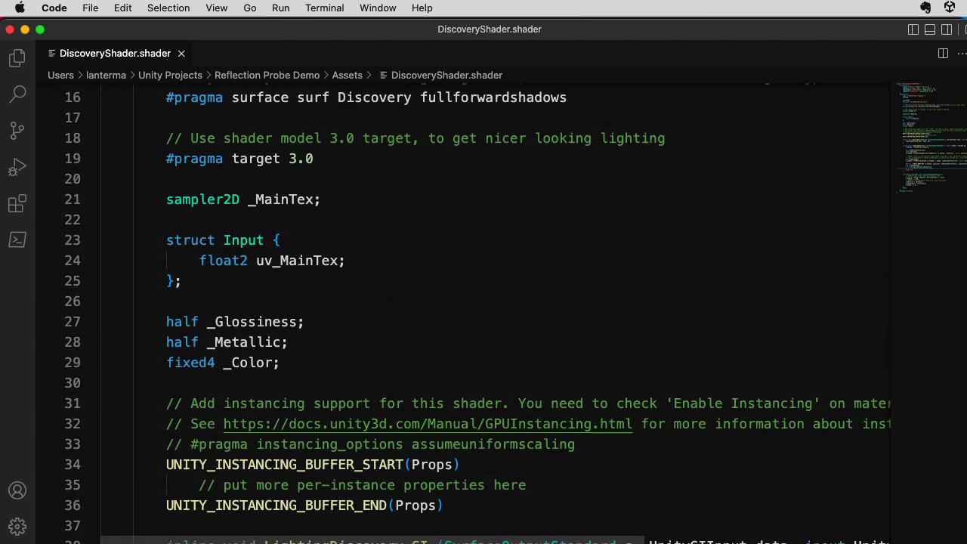
scroll(478, 312, "up", 5)
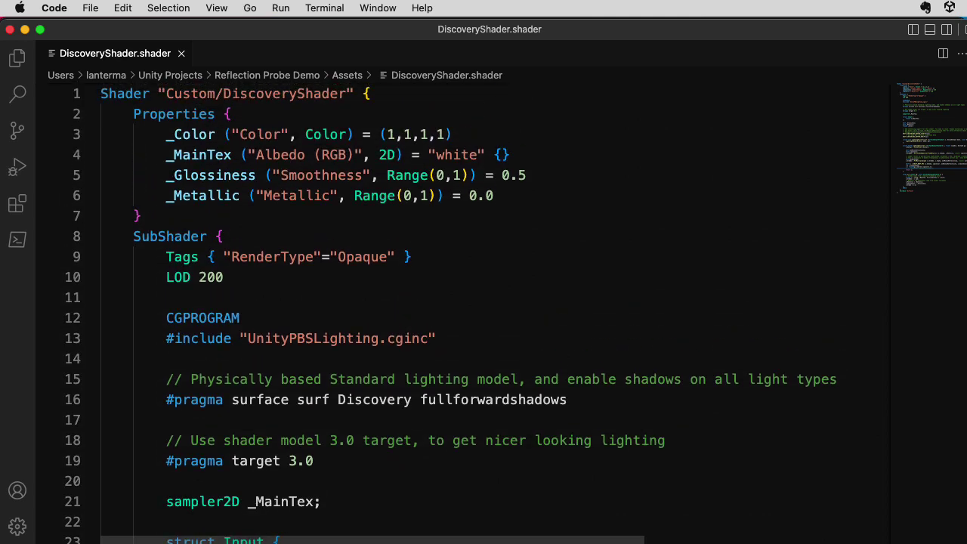
scroll(478, 313, "down", 15)
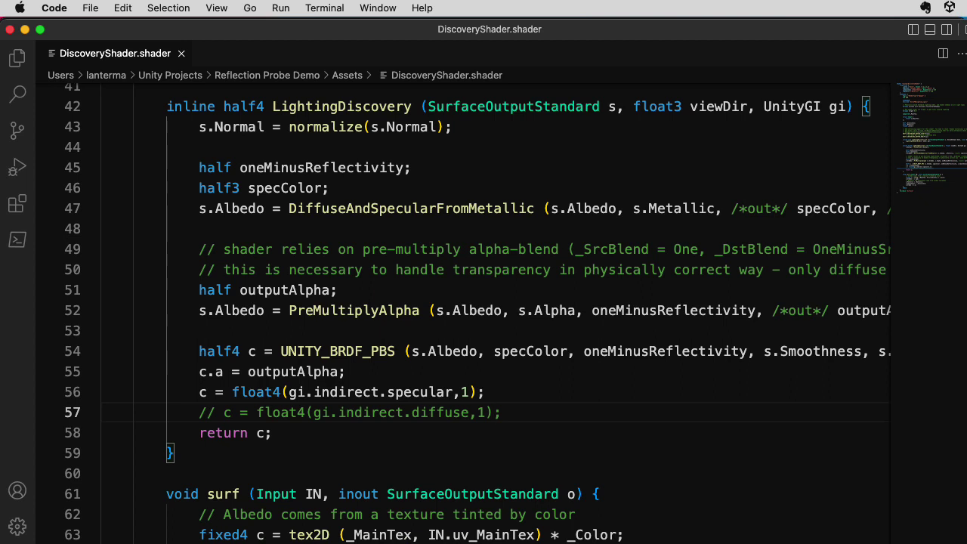
Step: Read the Writing Surface Shaders manual page down to How it works, then view the SRP forum thread
key("super+Tab")
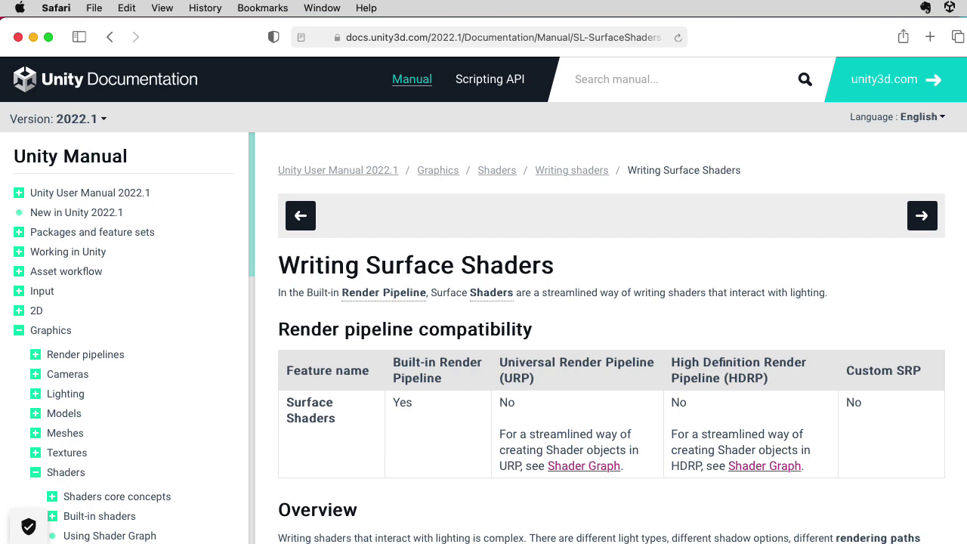
scroll(612, 337, "down", 3)
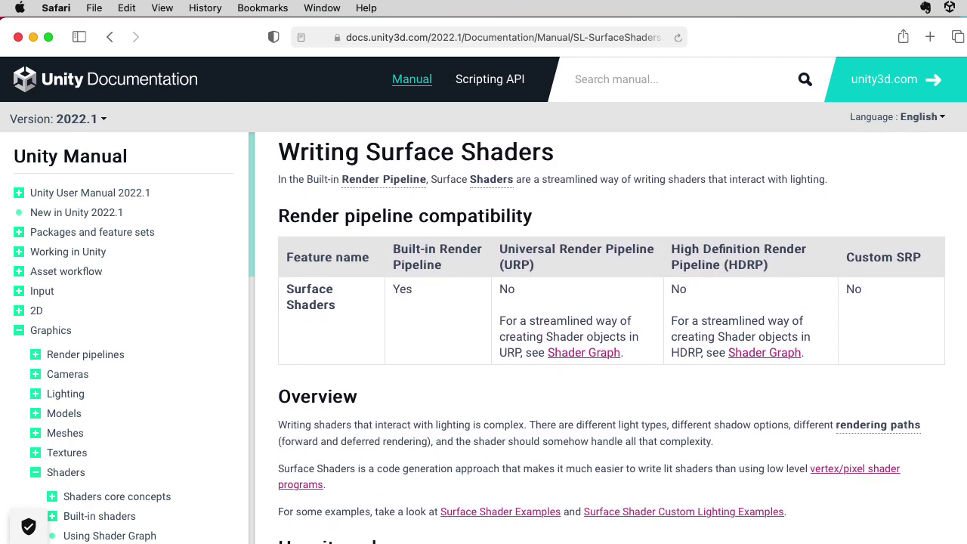
scroll(611, 337, "down", 10)
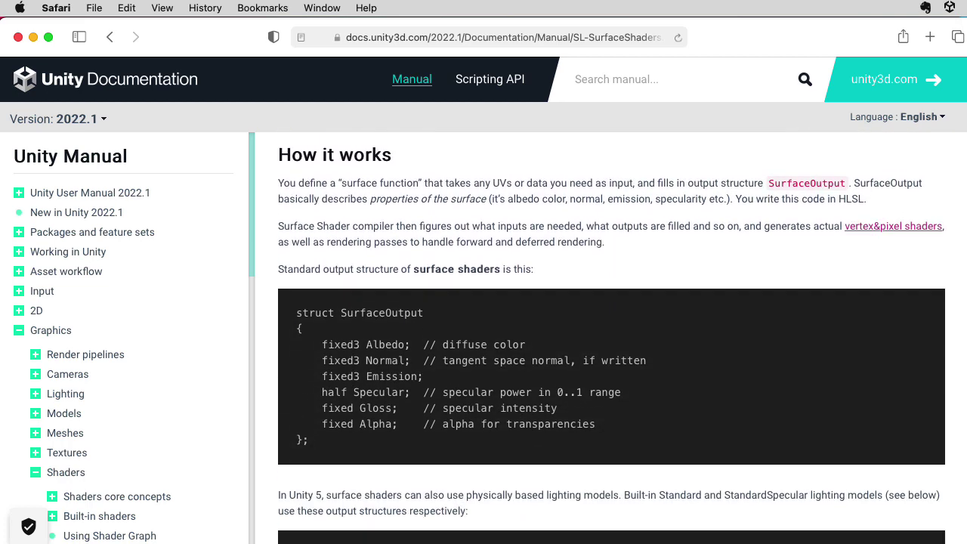
key("super+grave")
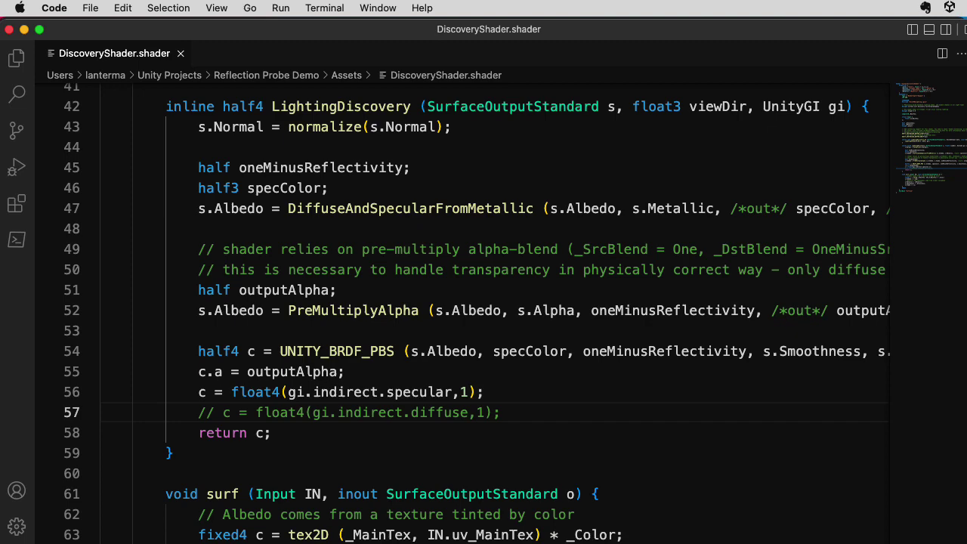
Step: Back in Unity, select Reflection Probe Main and rotate its preview sphere to inspect the reflection
key("super+Tab")
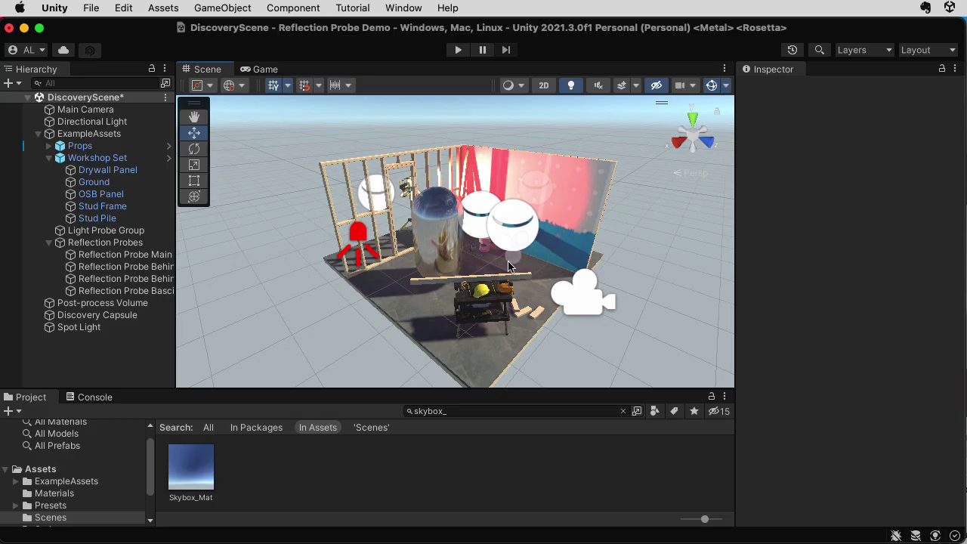
left_click_drag(599, 264, 540, 259, "alt")
left_click(464, 246)
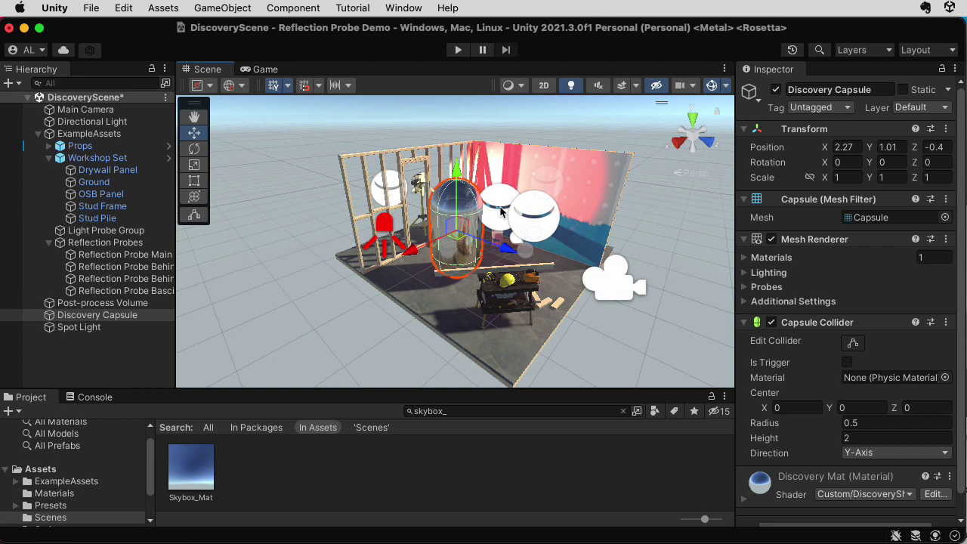
left_click(502, 213)
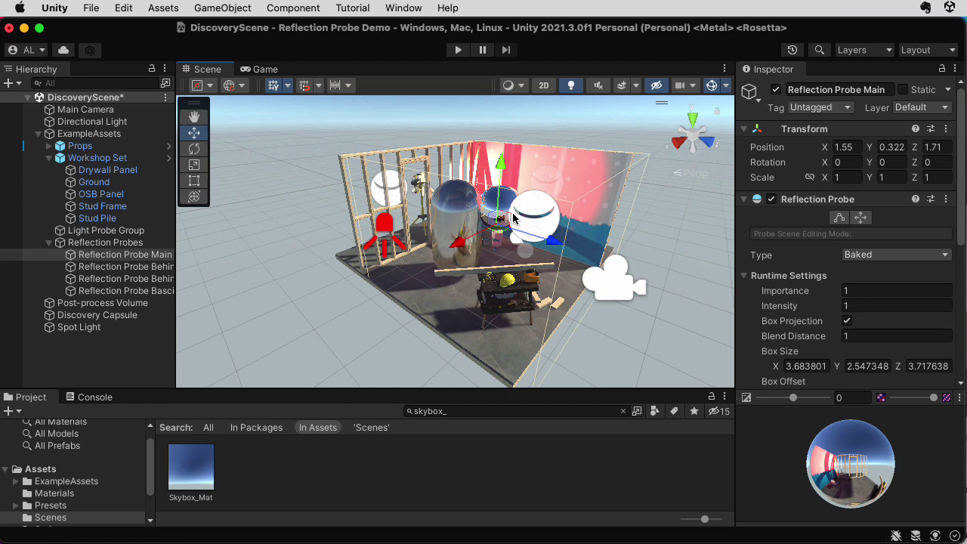
mouse_move(891, 452)
left_mouse_down()
mouse_move(802, 477)
mouse_move(778, 465)
mouse_move(948, 458)
mouse_move(934, 365)
mouse_move(891, 453)
mouse_move(842, 477)
mouse_move(940, 476)
mouse_move(845, 468)
mouse_move(880, 464)
left_mouse_up()
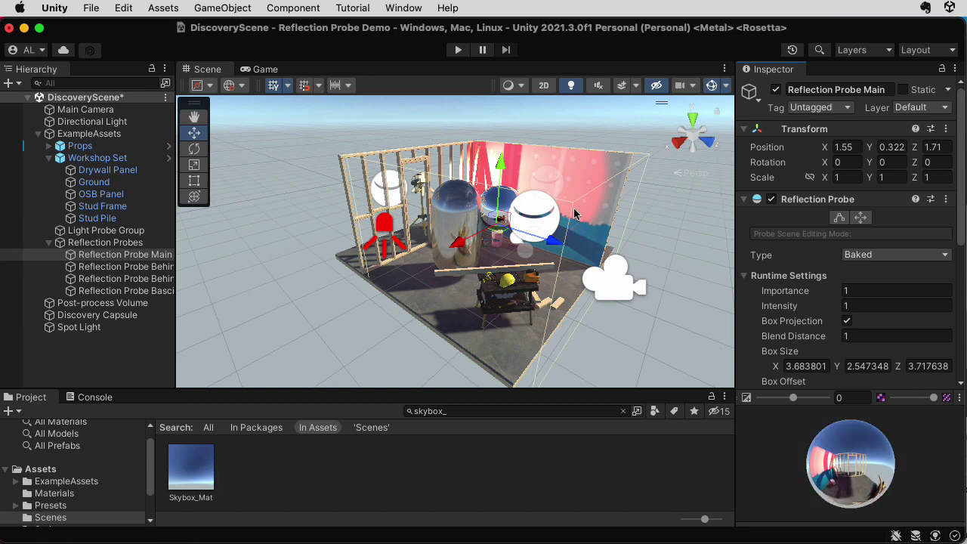
Step: Keep the probe type as Baked and move the Drywall Panel to X -2.1
left_click(880, 255)
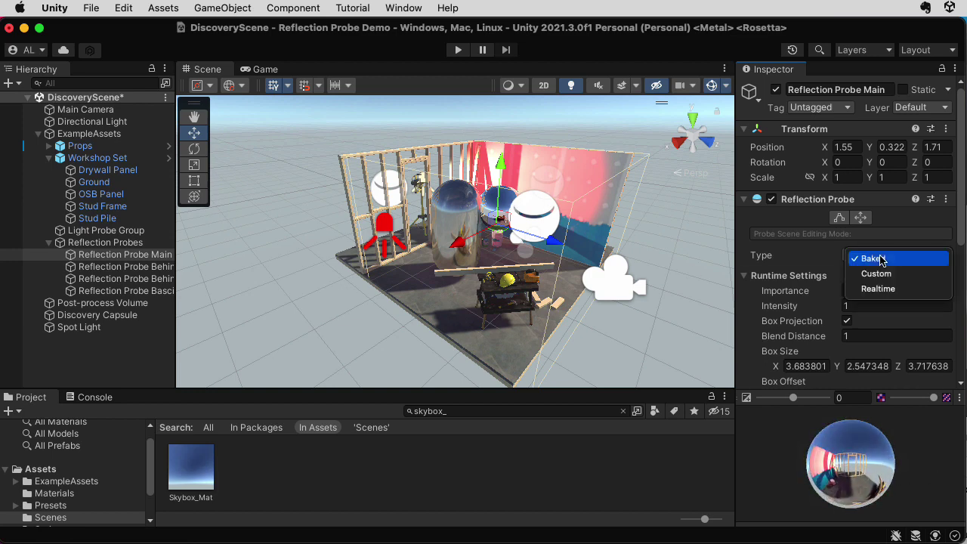
left_click(878, 259)
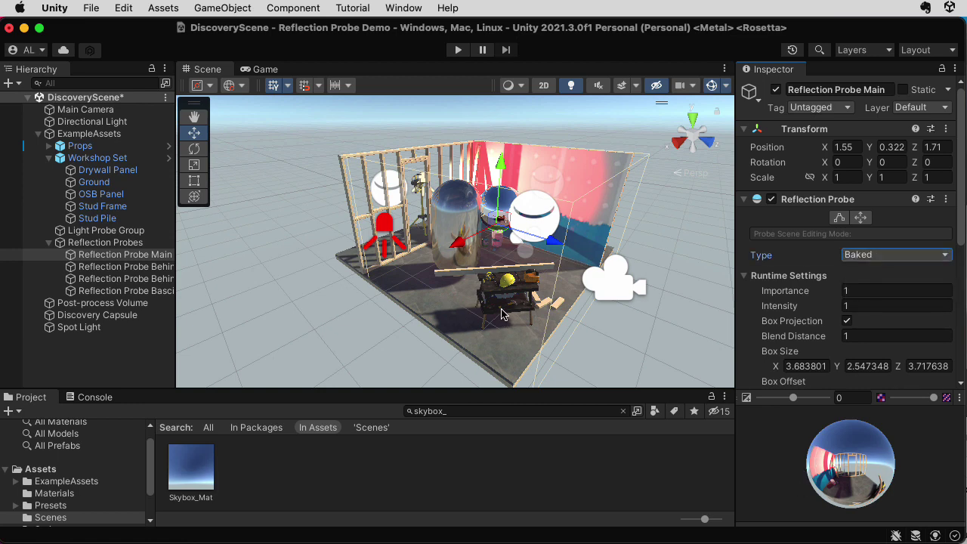
left_click(595, 218)
left_click(607, 220)
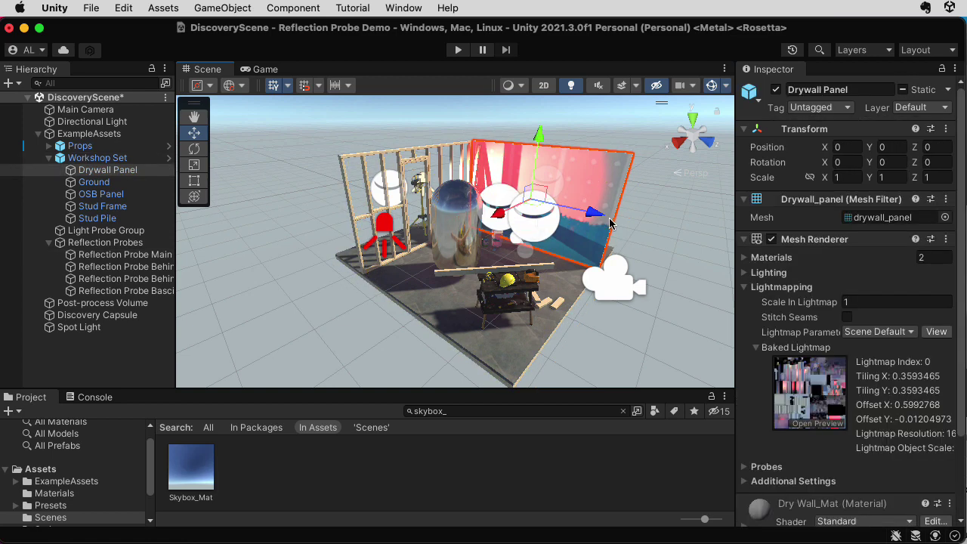
left_click_drag(609, 223, 703, 257)
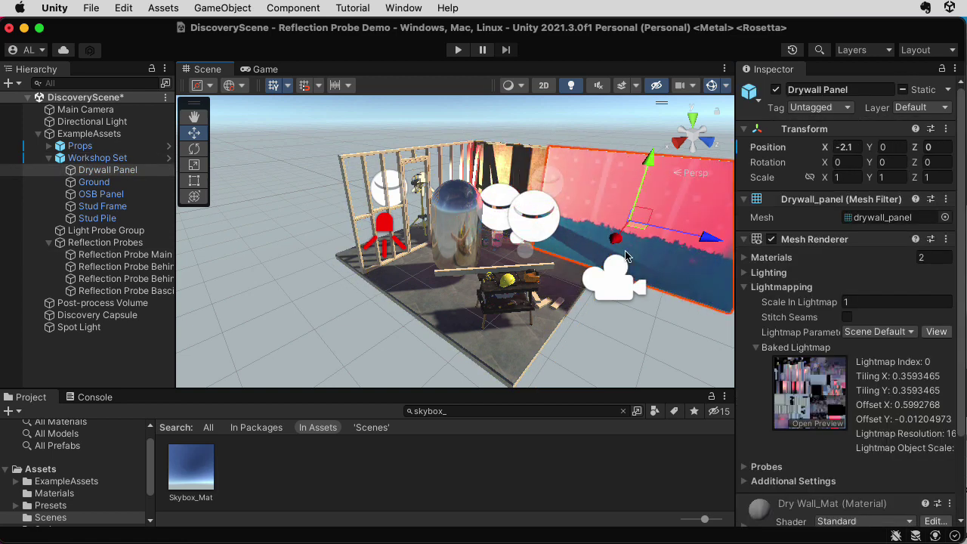
left_click(624, 257)
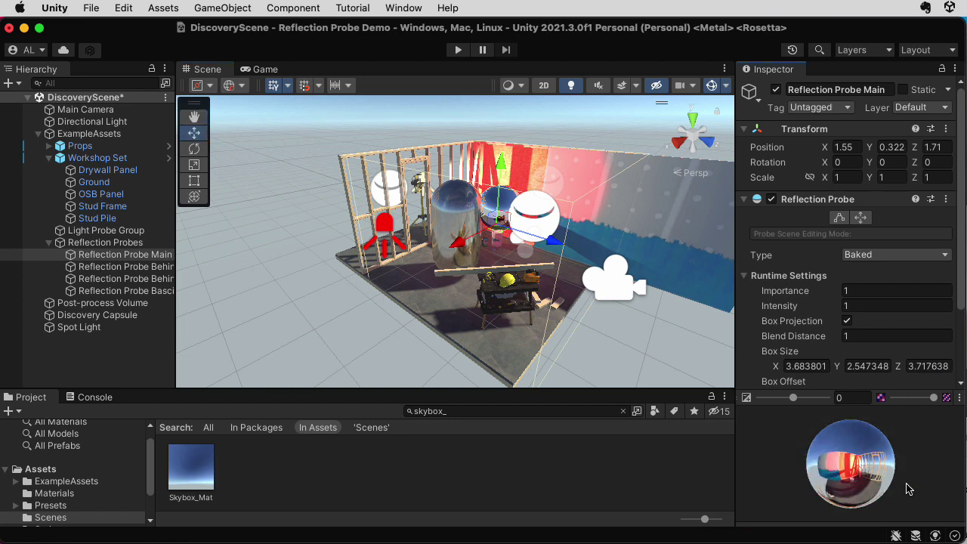
Step: Move the OSB Panel to X 4.52 and rotate the probe preview to check the reflection
left_click(511, 162)
left_click(506, 180)
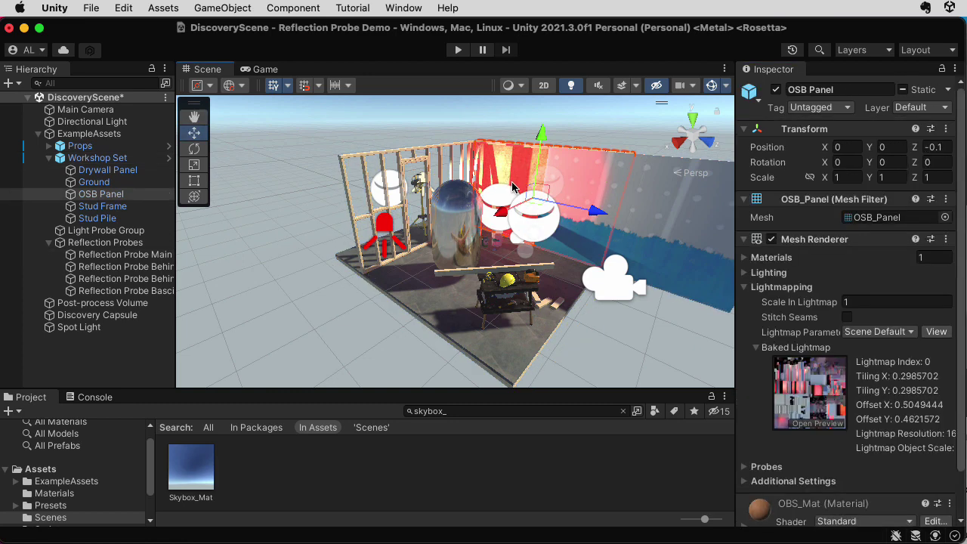
left_click_drag(501, 211, 459, 179)
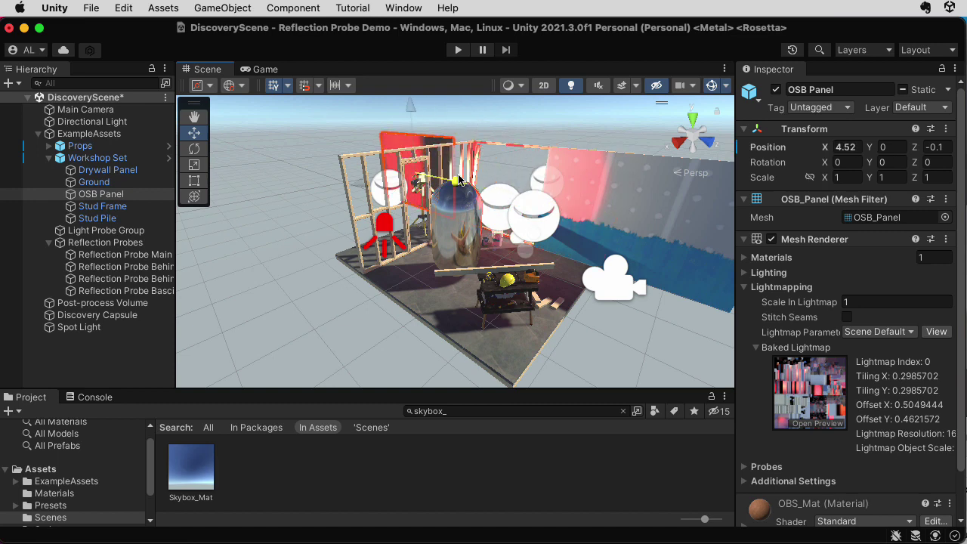
left_click(505, 218)
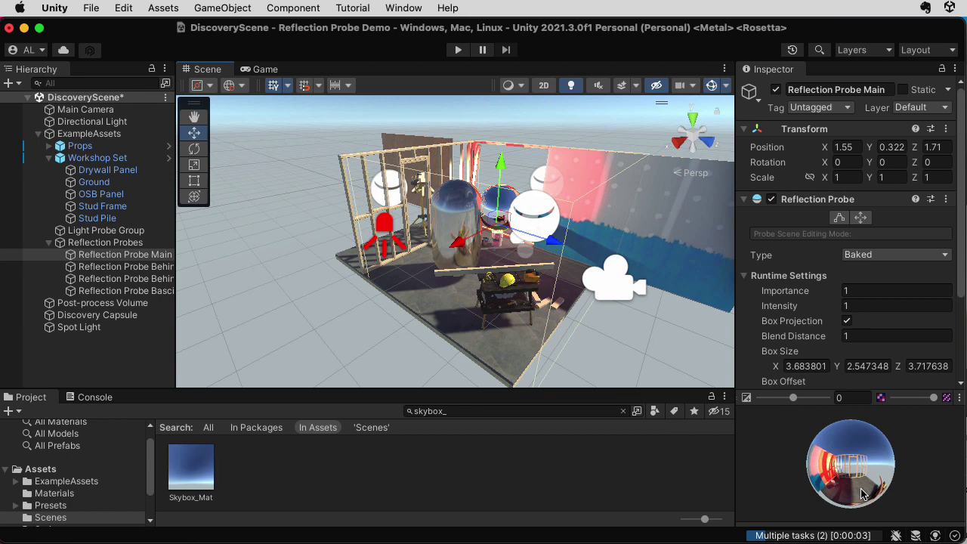
left_click_drag(863, 493, 929, 492)
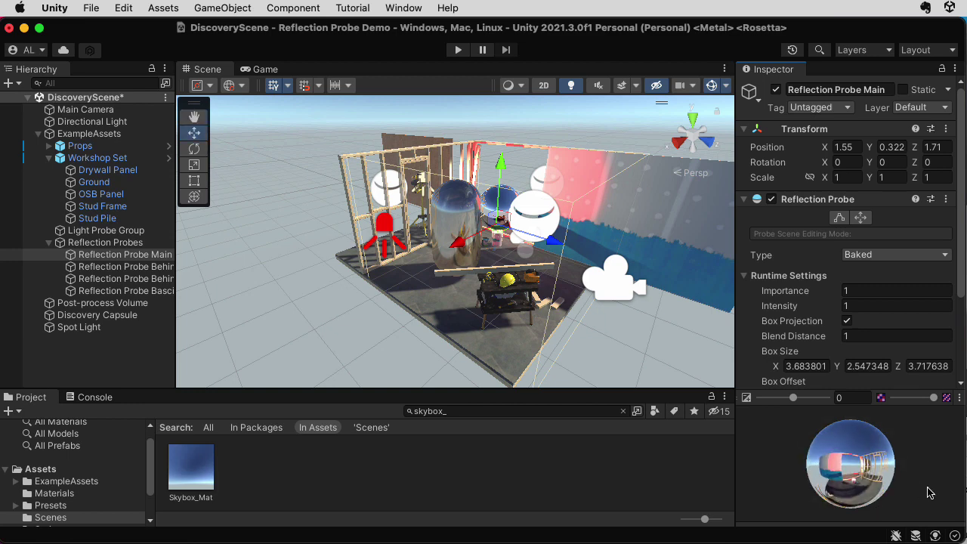
Step: Select the Drywall Panel and set its Static flags to Nothing
left_click(644, 350)
left_click(642, 351)
left_click(642, 351)
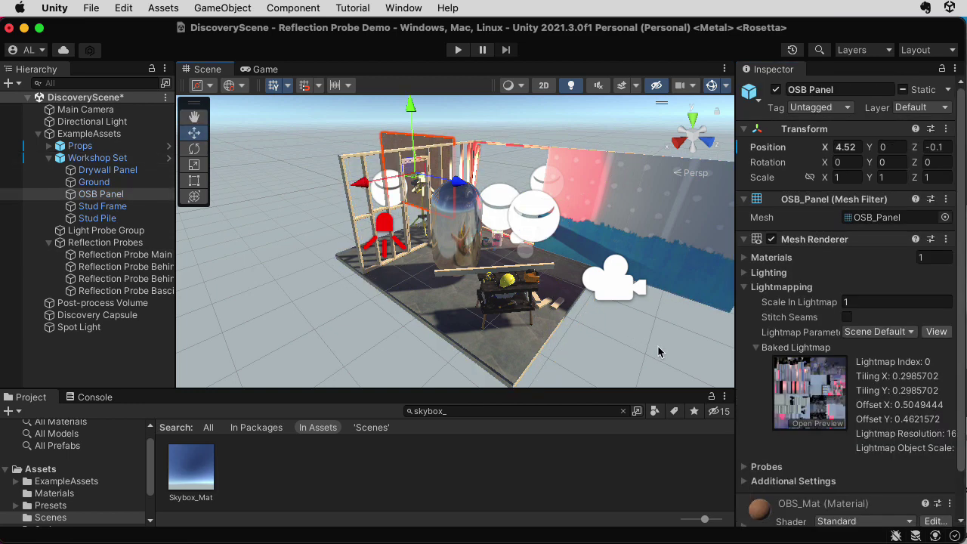
left_click(658, 351)
left_click(658, 351)
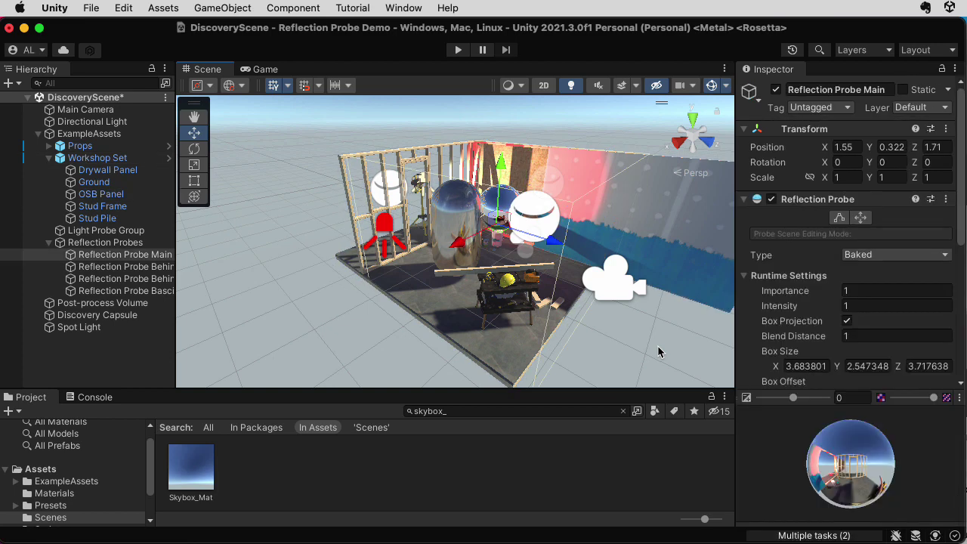
left_click(658, 351)
left_click(657, 352)
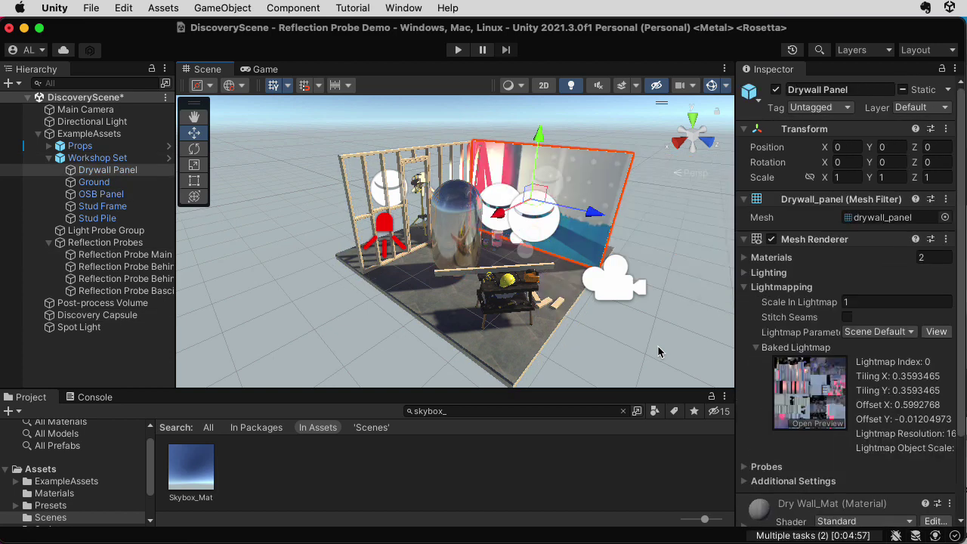
left_click(948, 90)
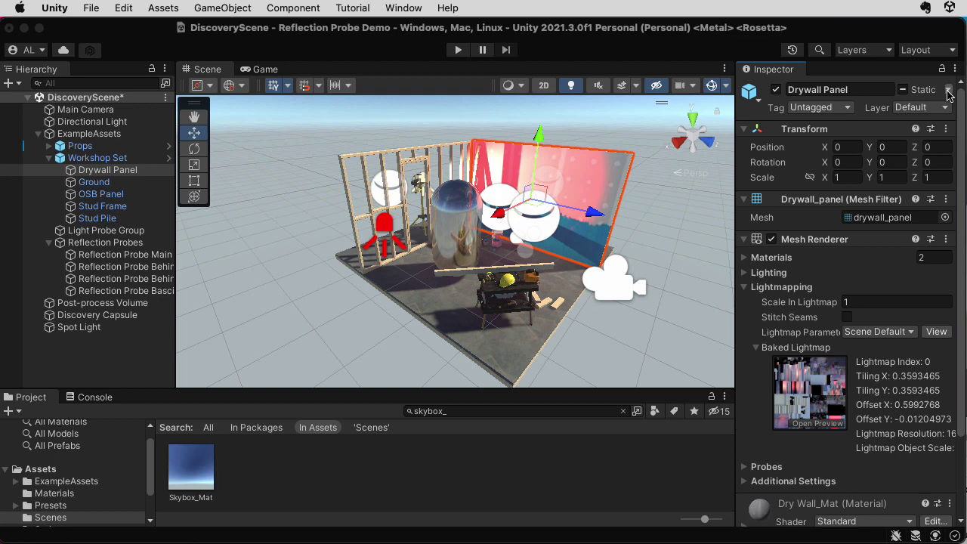
left_click(959, 100)
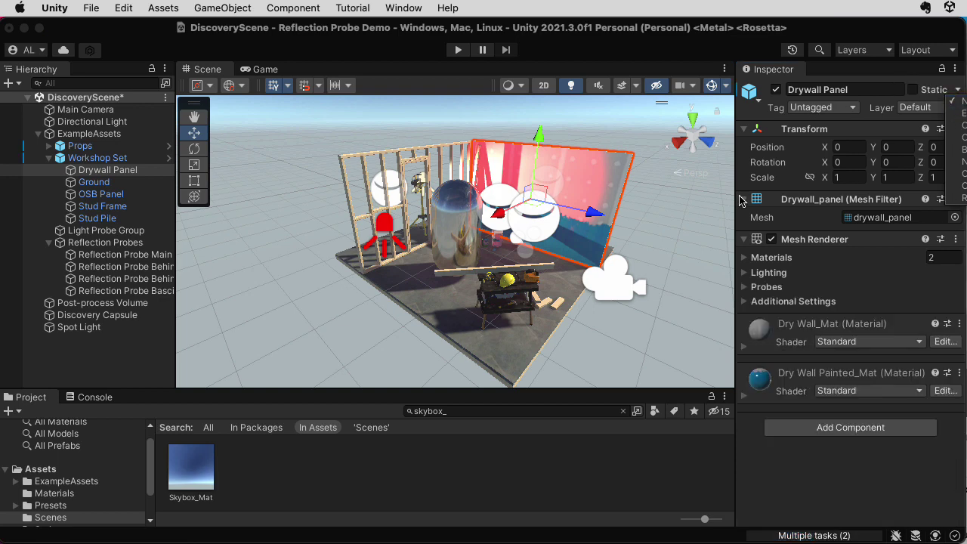
Step: Set the OSB Panel's Static flags to Nothing and reselect Reflection Probe Main
left_click(115, 185)
left_click(106, 194)
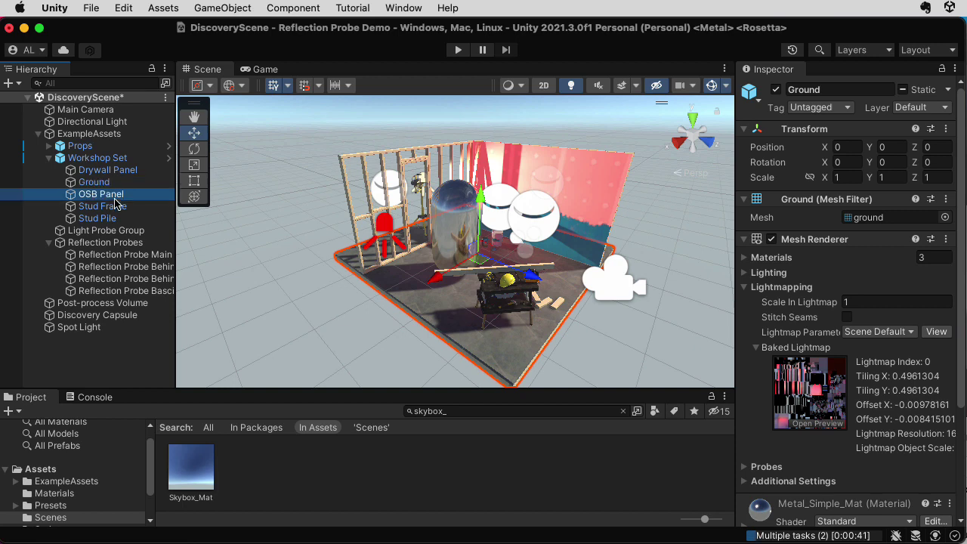
left_click(947, 90)
left_click(959, 102)
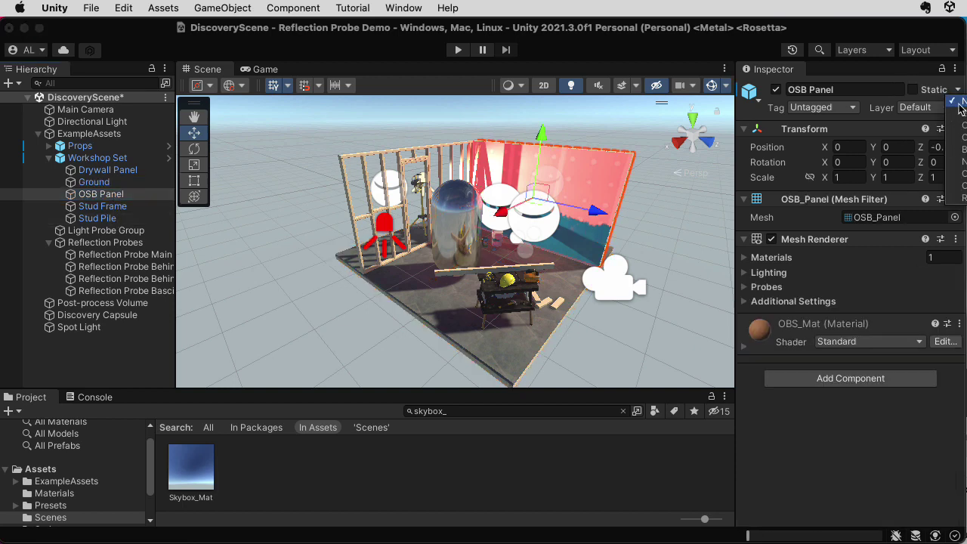
left_click(500, 202)
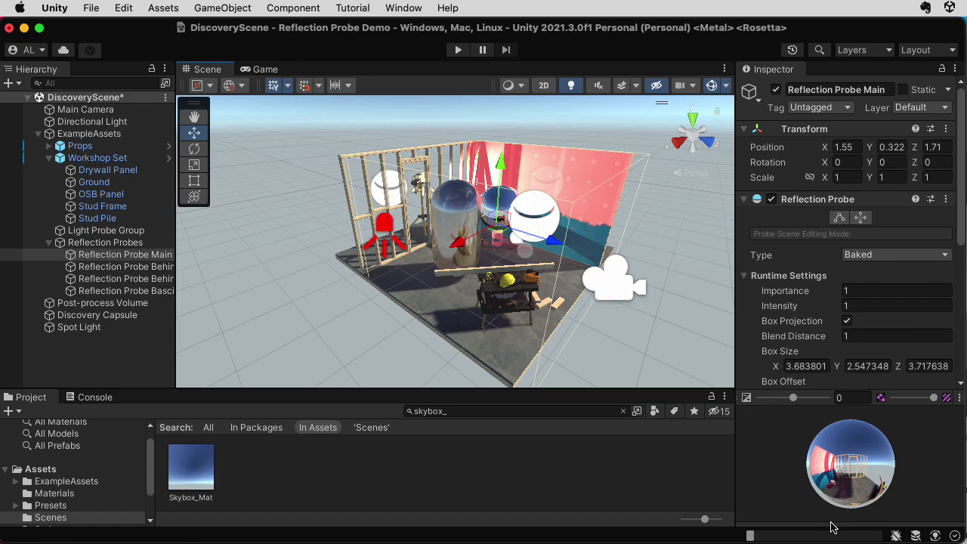
Step: Rotate Reflection Probe Main's preview sphere from several angles, then select the Stud Frame
left_click_drag(830, 524, 856, 470)
left_click_drag(575, 265, 703, 269)
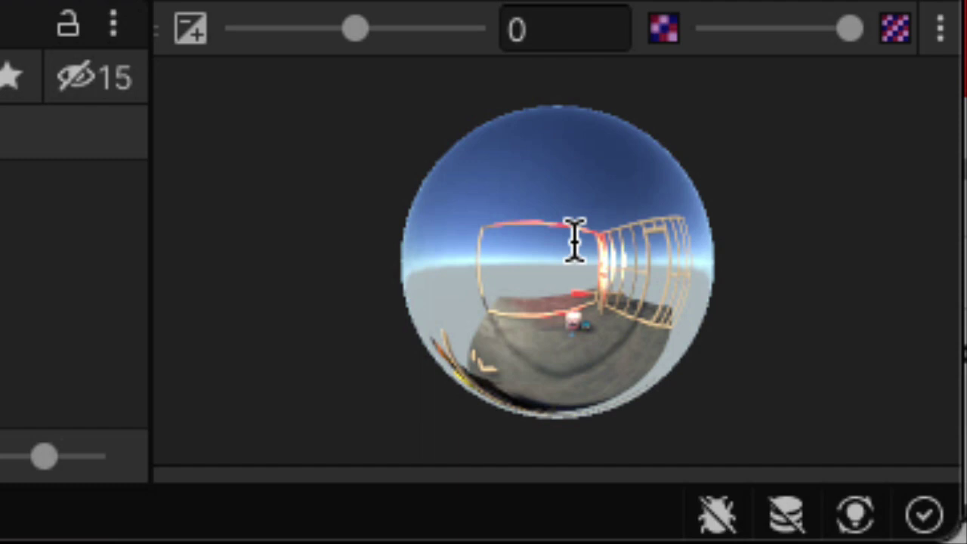
left_click_drag(610, 297, 619, 319)
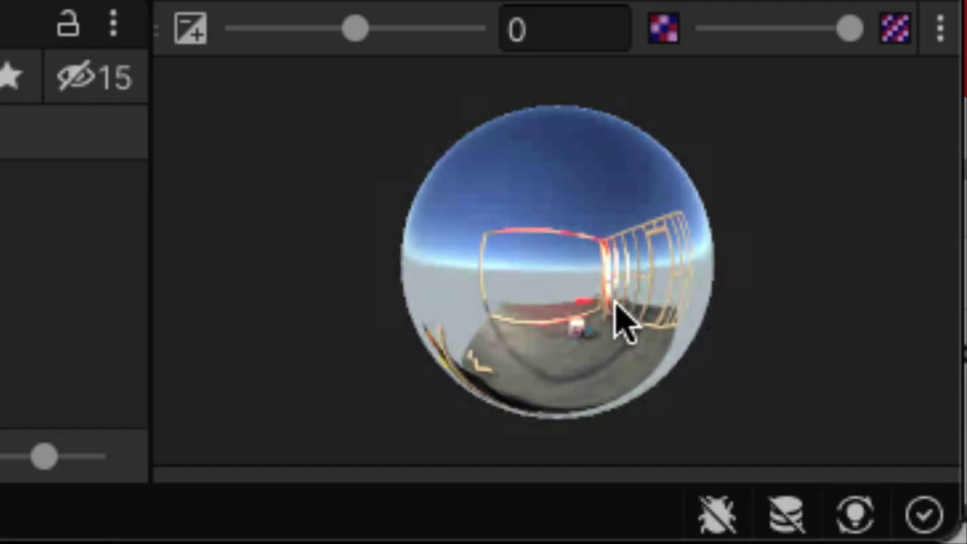
left_click_drag(539, 335, 616, 340)
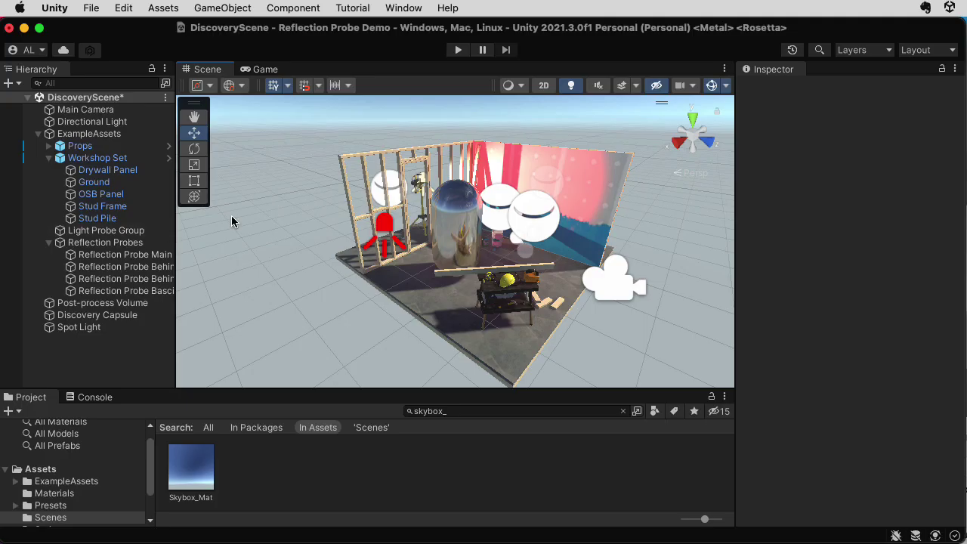
left_click(106, 208)
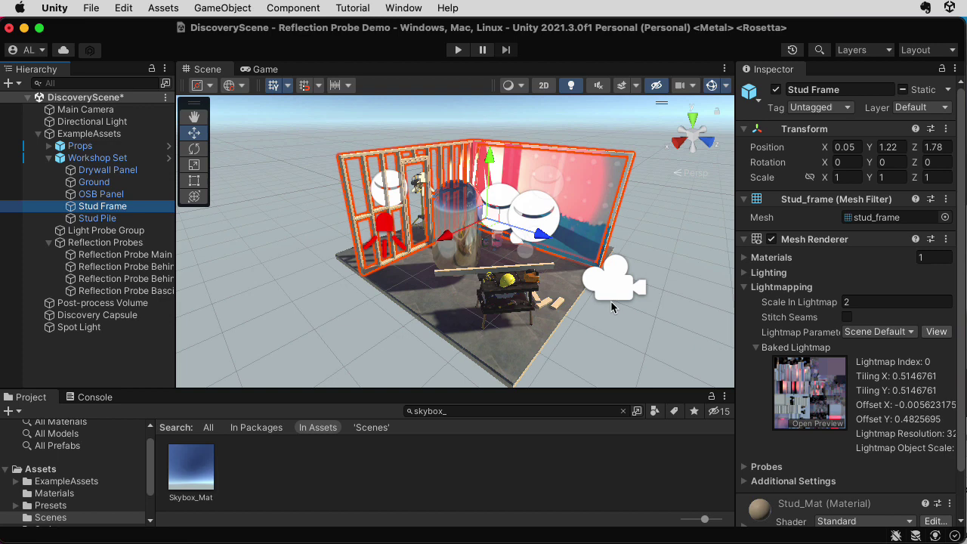
Step: Reselect Reflection Probe Main and rotate its preview to see the reflected drywall wall and stud frame
left_click(120, 254)
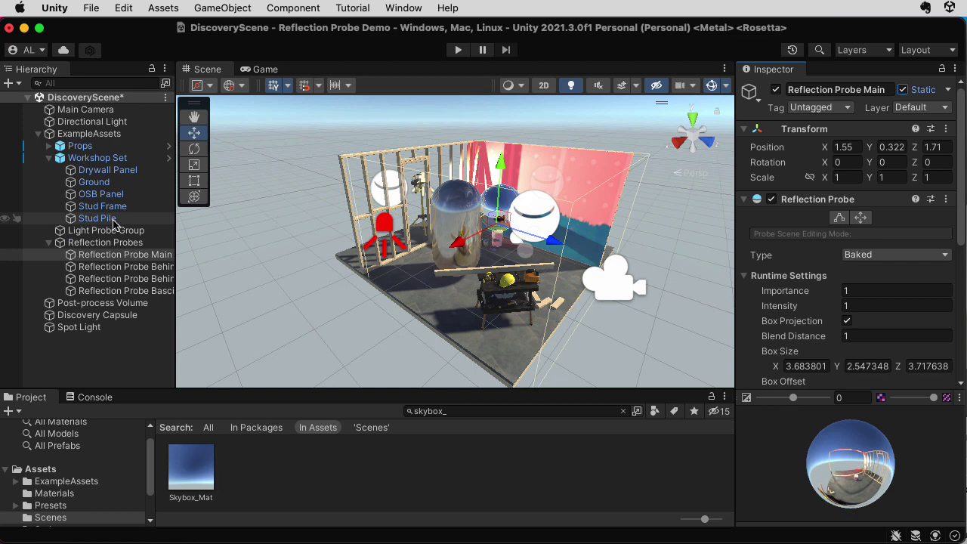
left_click(111, 173)
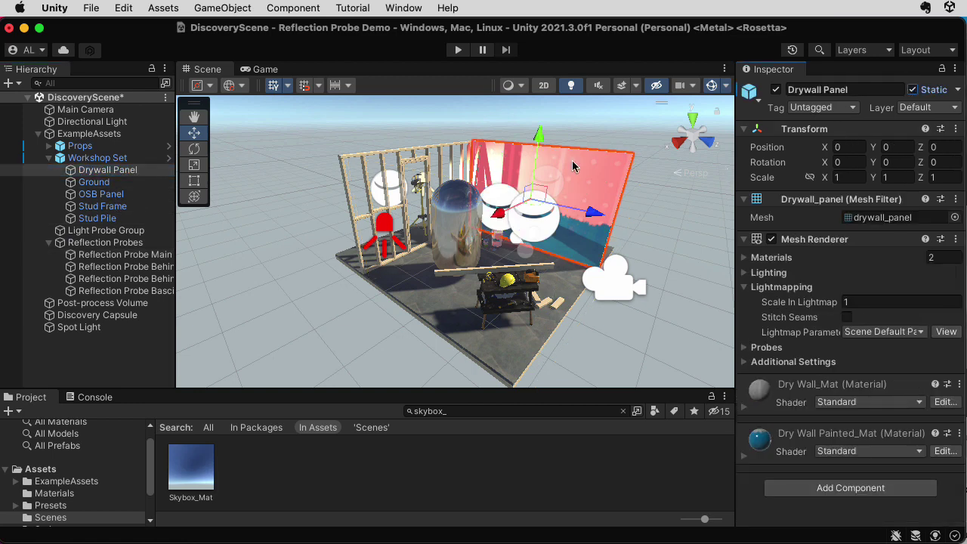
key("super+z")
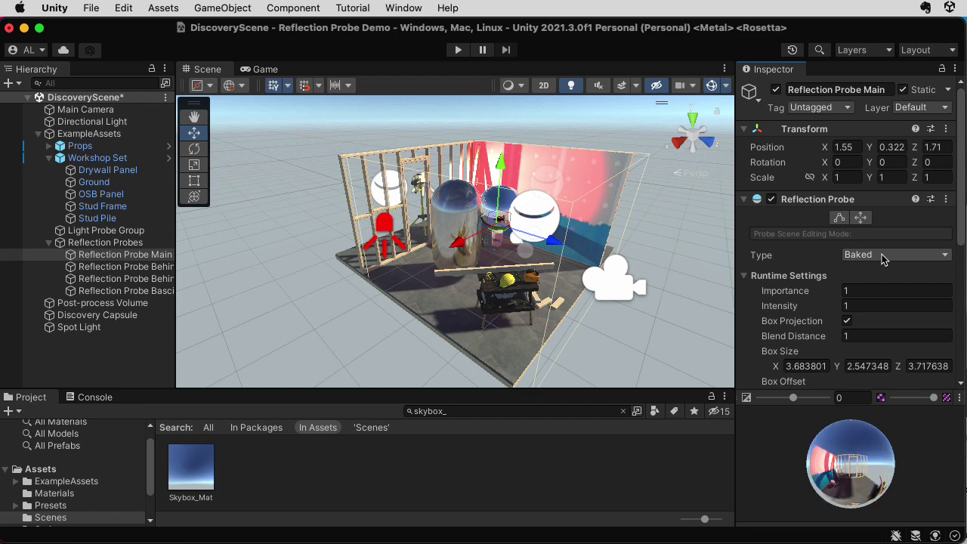
left_click_drag(853, 476, 859, 473)
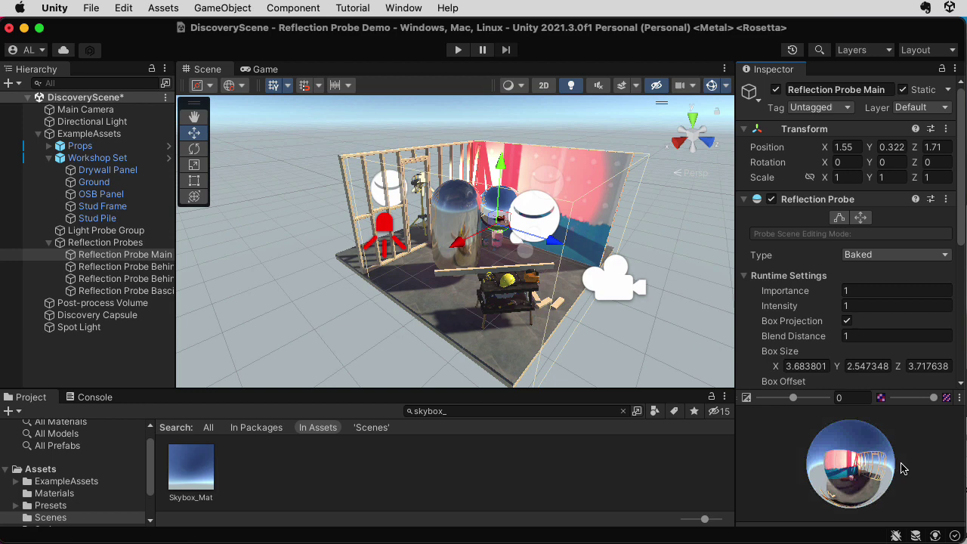
left_click_drag(901, 468, 915, 468)
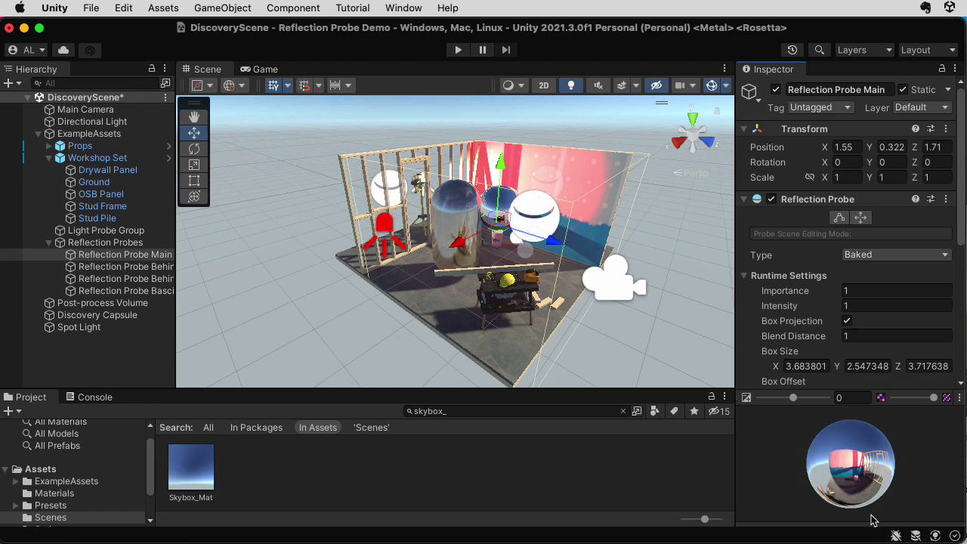
left_click_drag(872, 519, 400, 197)
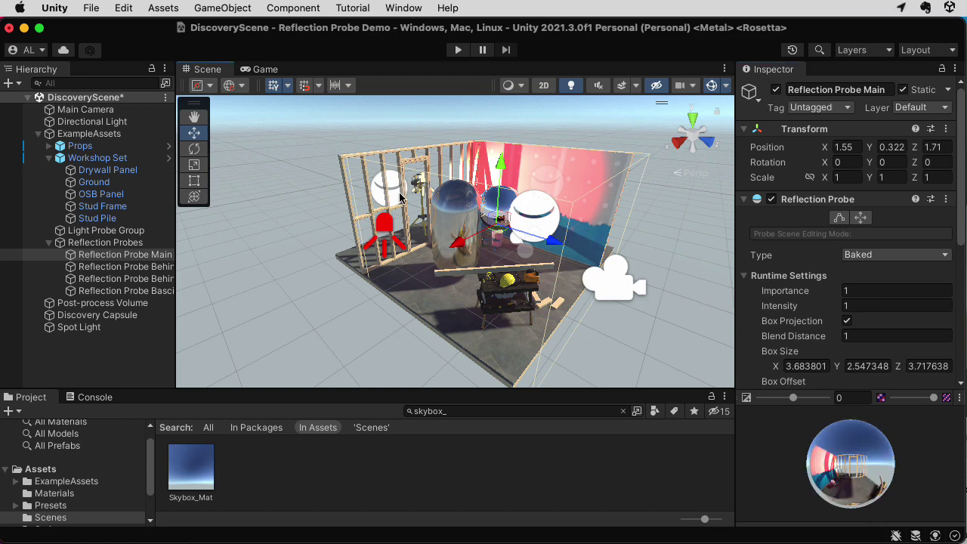
left_click(394, 195)
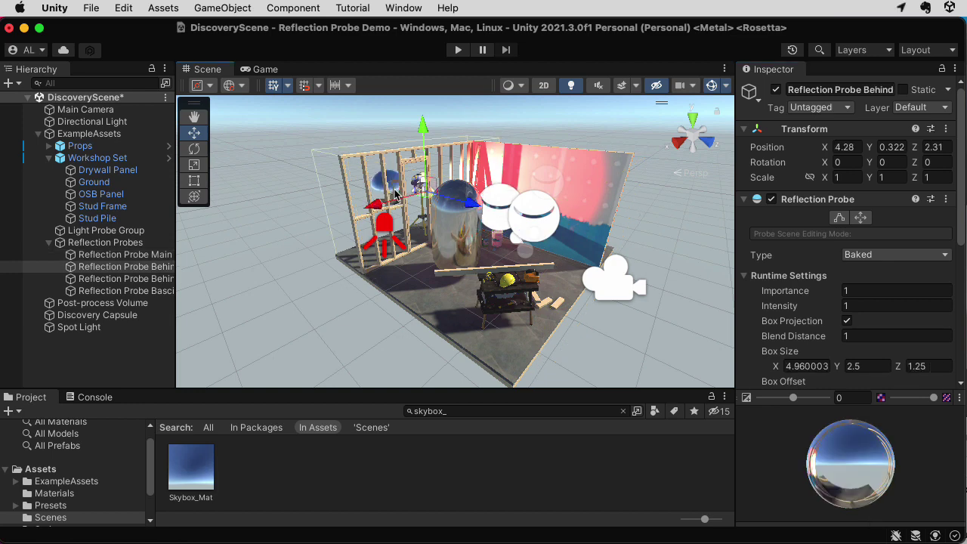
left_click(539, 227)
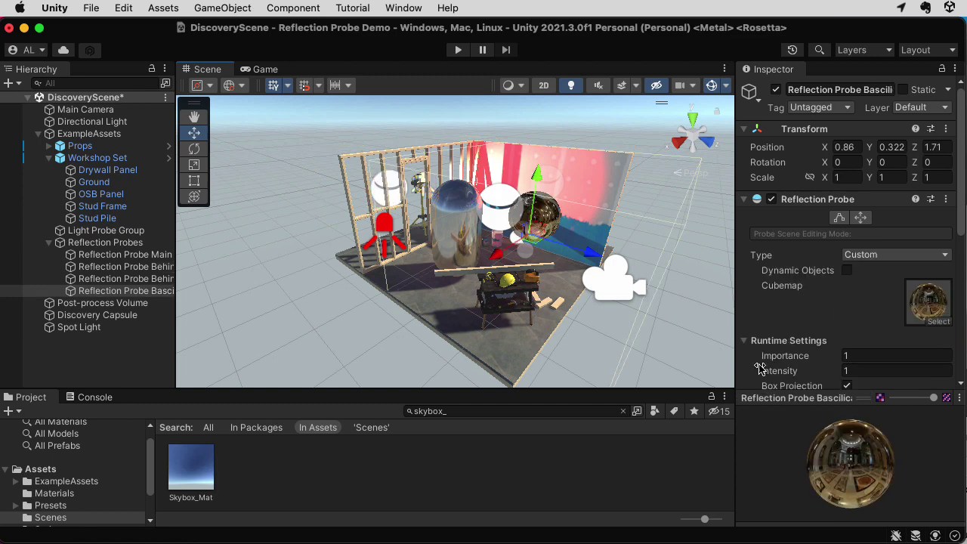
left_click(498, 211)
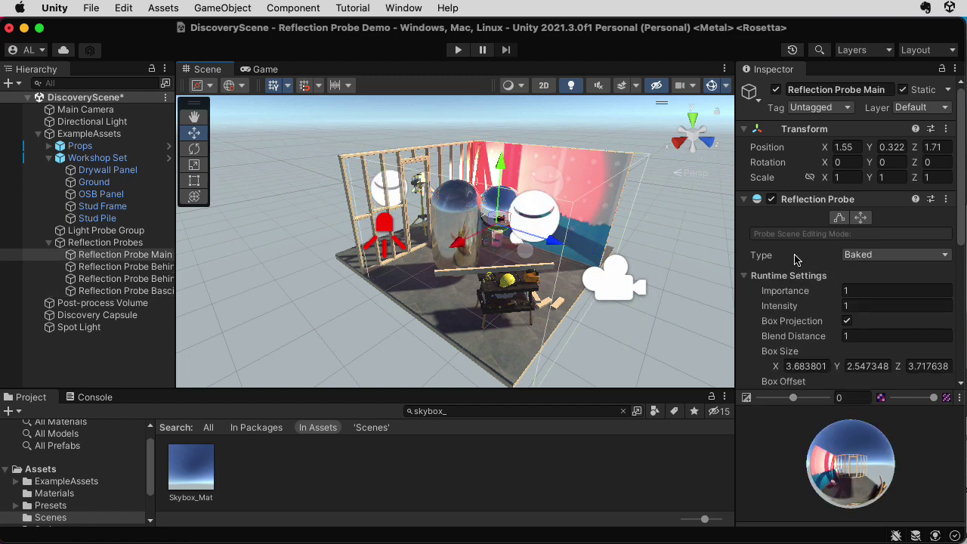
left_click(540, 215)
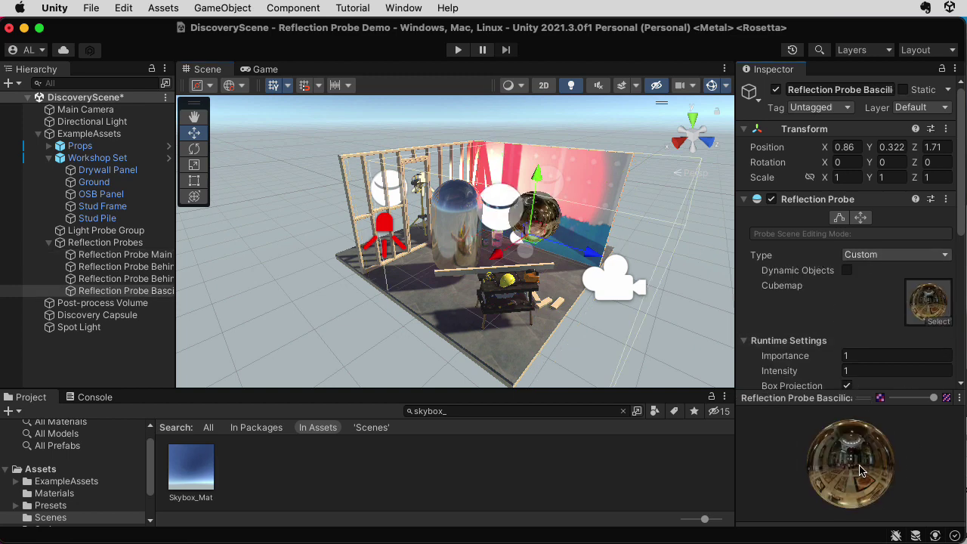
left_click_drag(861, 468, 859, 471)
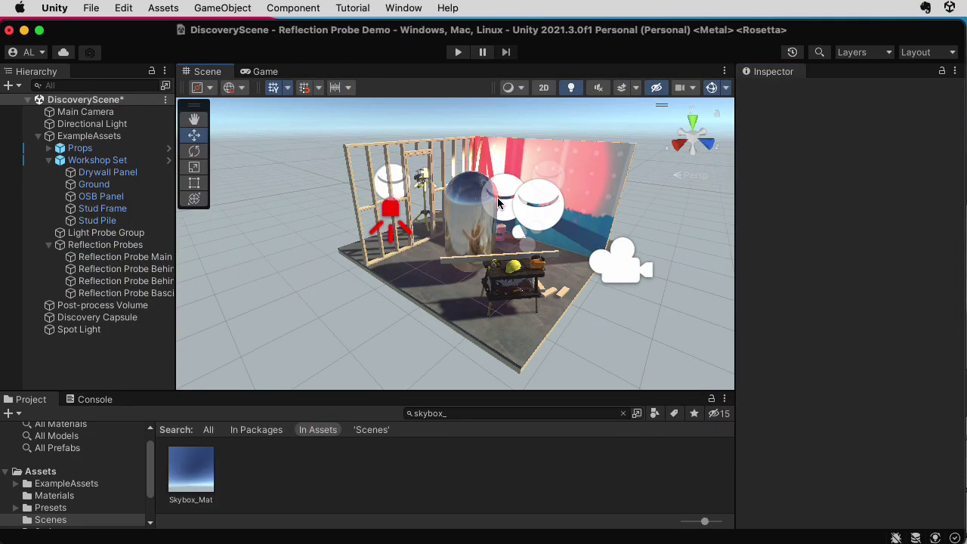
left_click(530, 215)
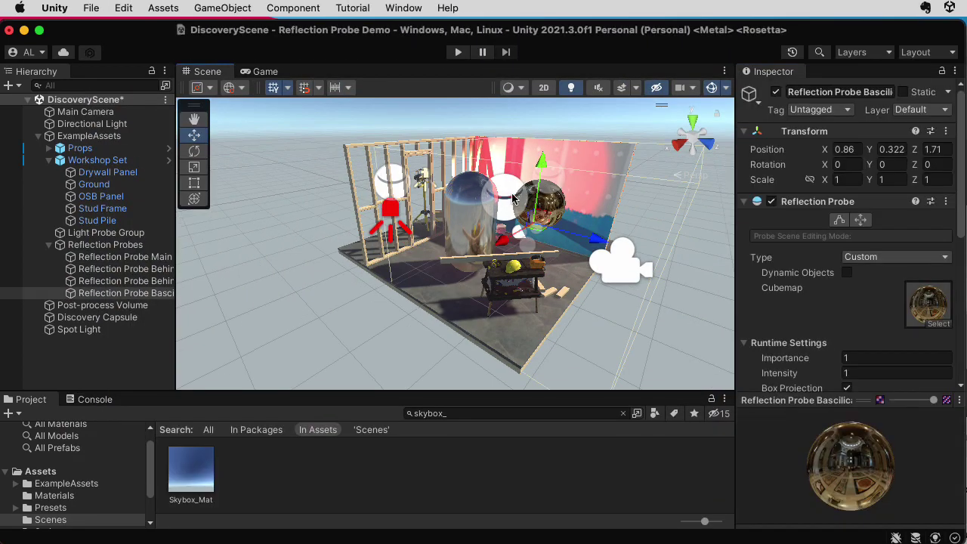
left_click(508, 195)
left_click(399, 182)
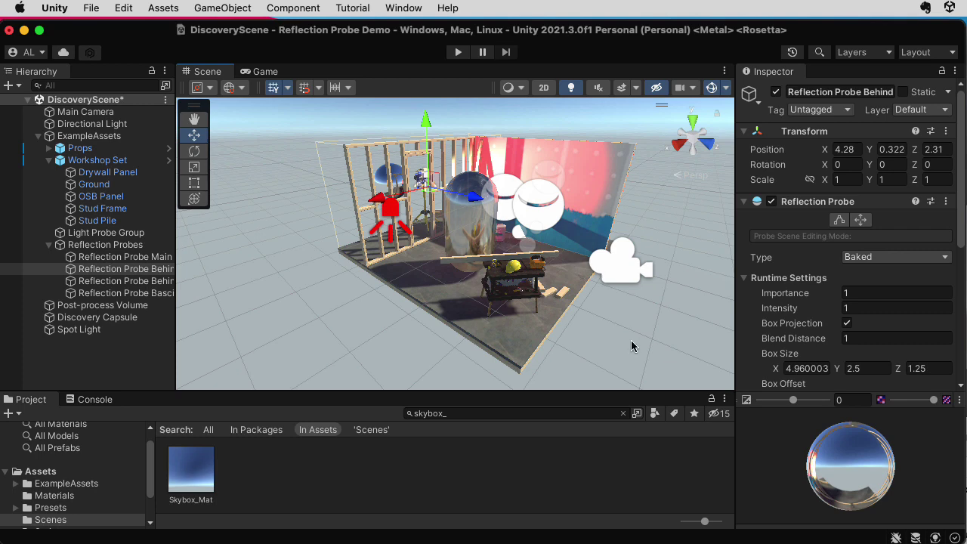
left_click(598, 314)
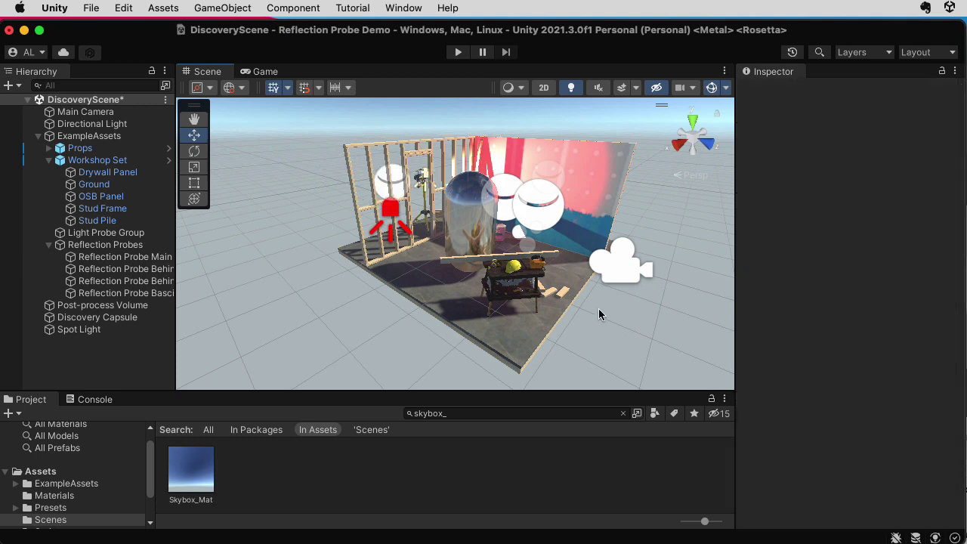
Step: Compare Reflection Probe Main and Reflection Probe Behind, then select the basic probe to view its Custom cubemap
left_click(511, 219)
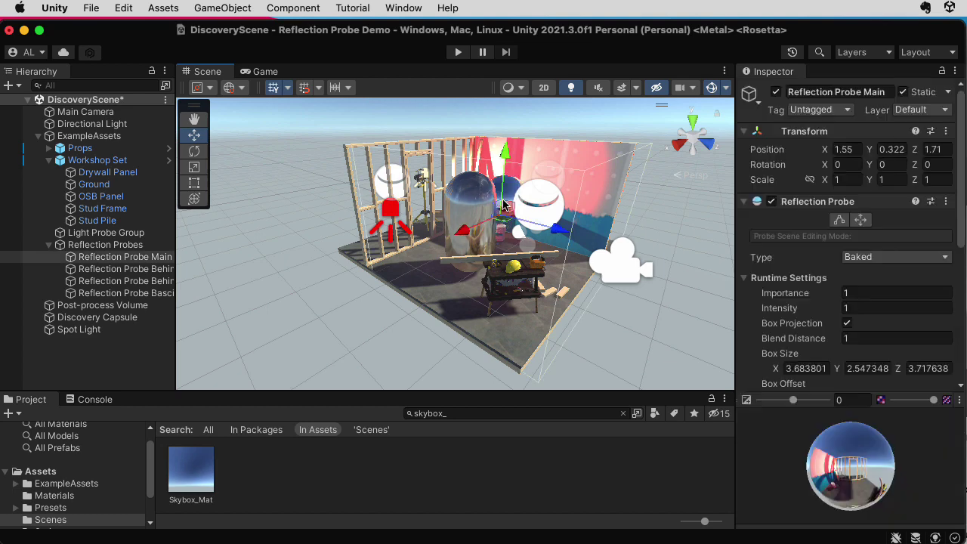
left_click(549, 218)
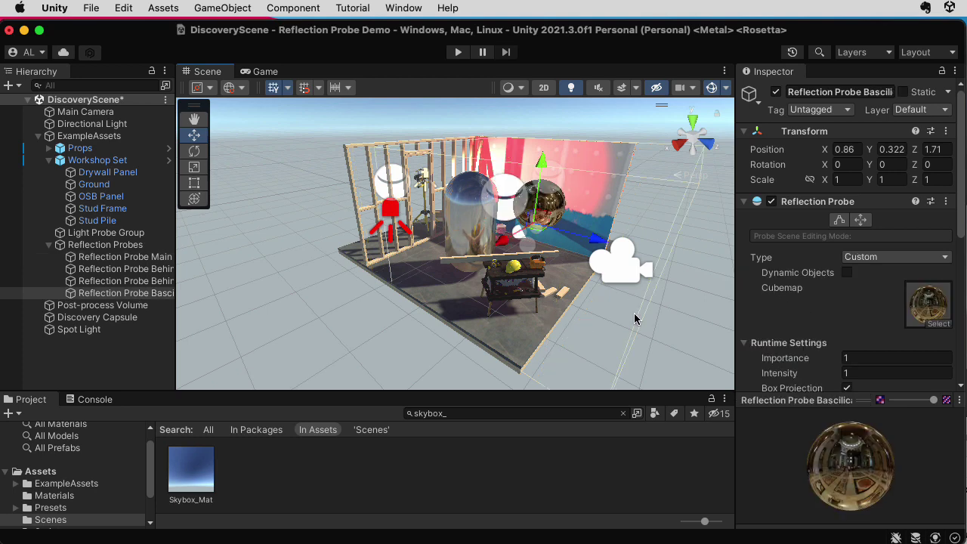
left_click(516, 199)
left_click_drag(581, 326, 453, 243, "alt")
left_click(453, 231)
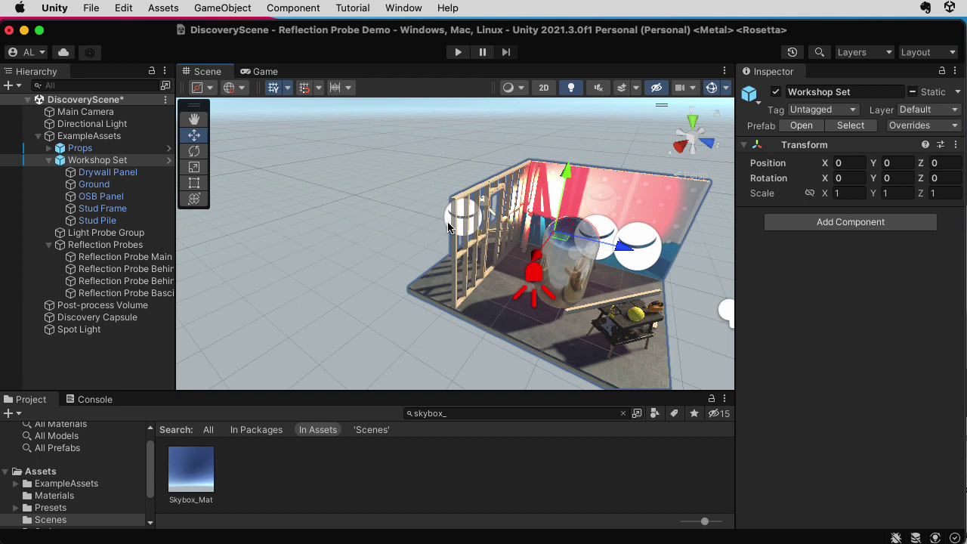
left_click(448, 227)
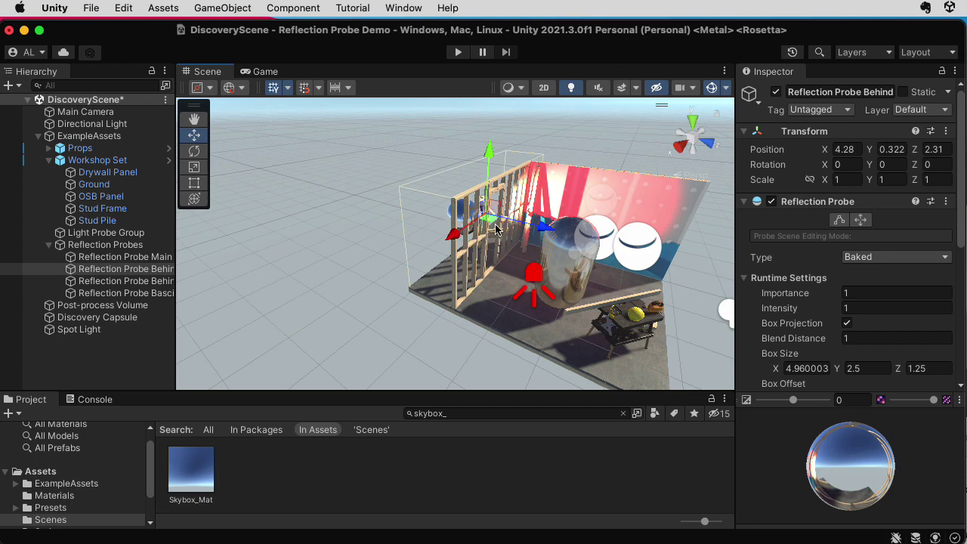
left_click(600, 240)
left_click_drag(682, 251, 551, 225, "alt")
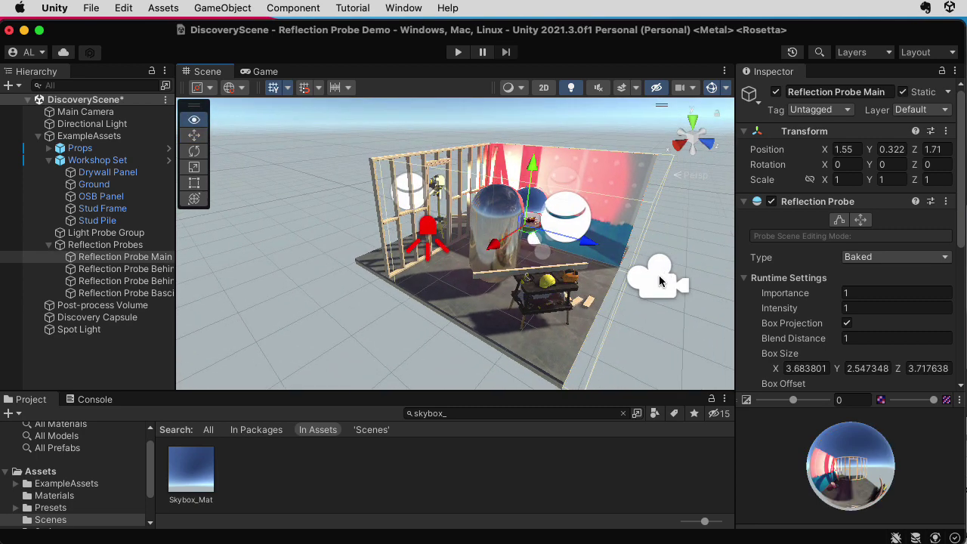
left_click(577, 224)
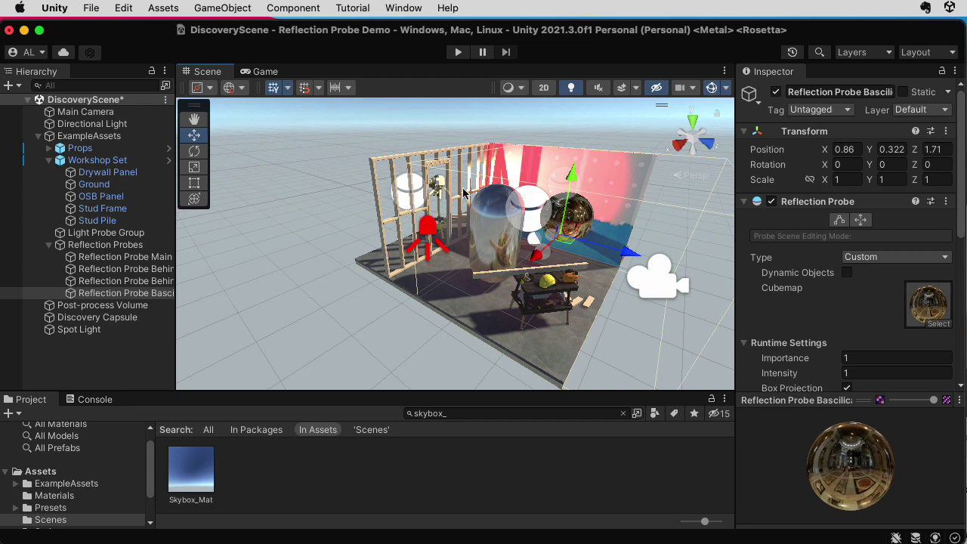
Step: Slide the Discovery Capsule toward the wall frame along its depth axis
left_click(514, 251)
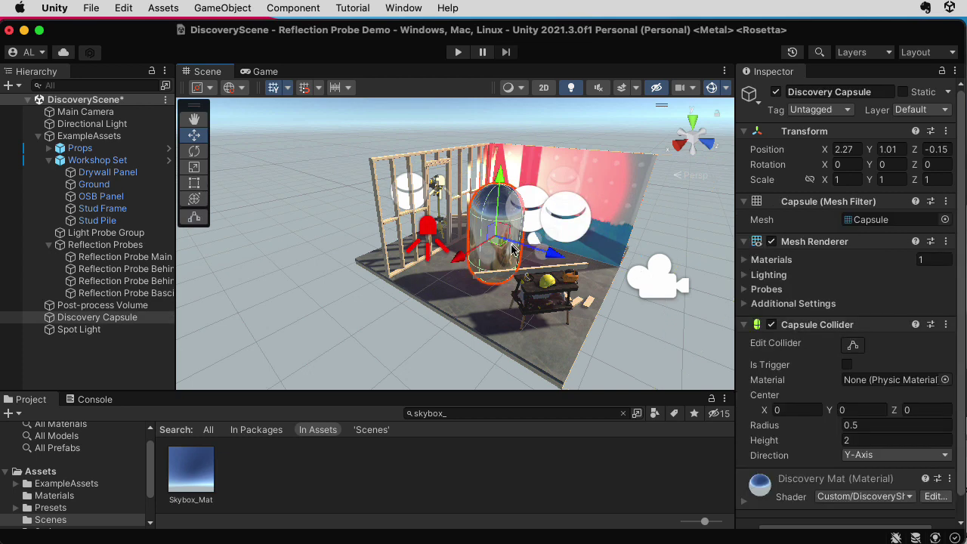
scroll(581, 314, "up", 3)
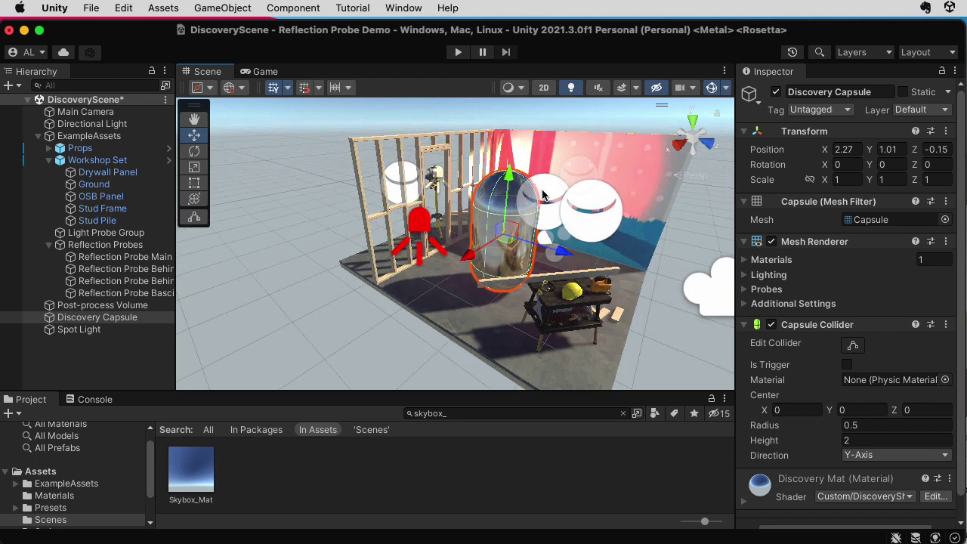
left_click(597, 218)
left_click(545, 192)
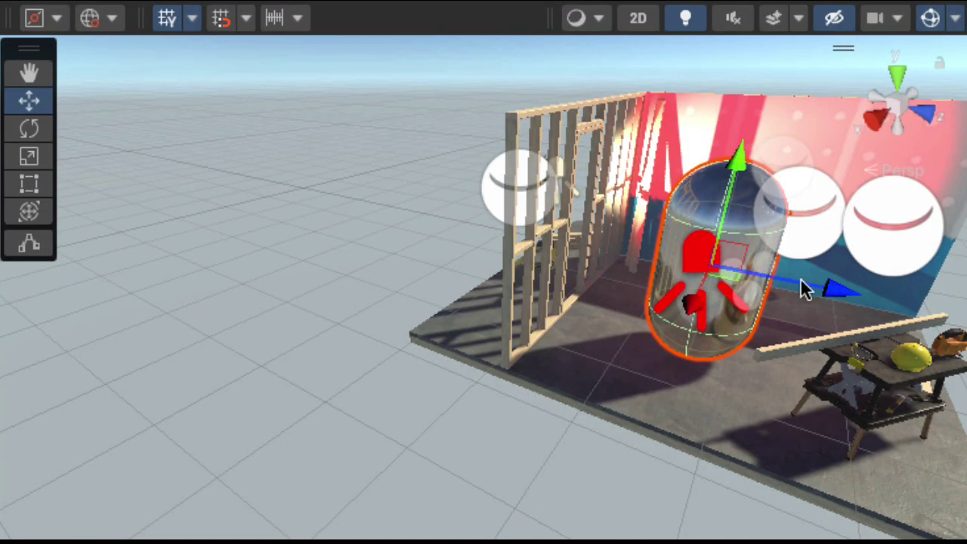
left_click_drag(831, 293, 774, 297)
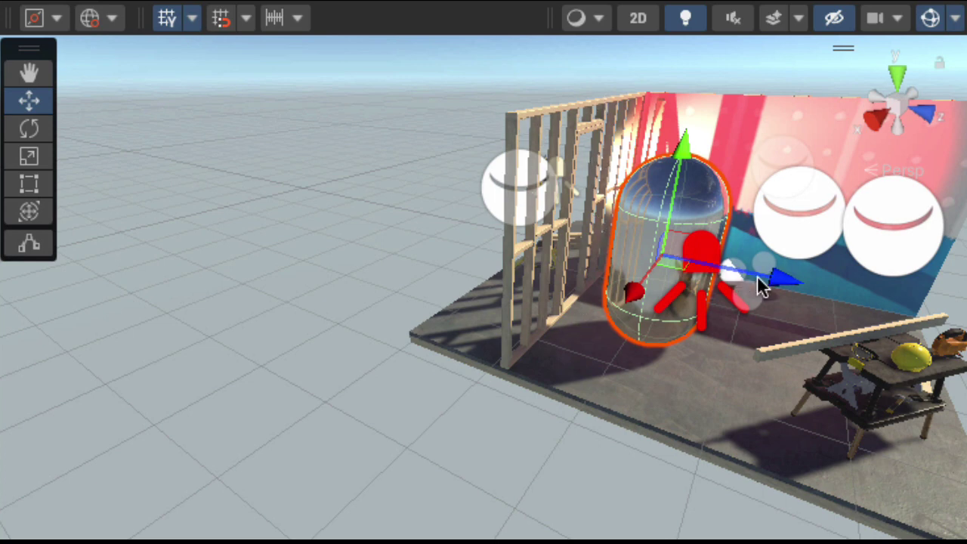
left_click_drag(775, 281, 546, 228)
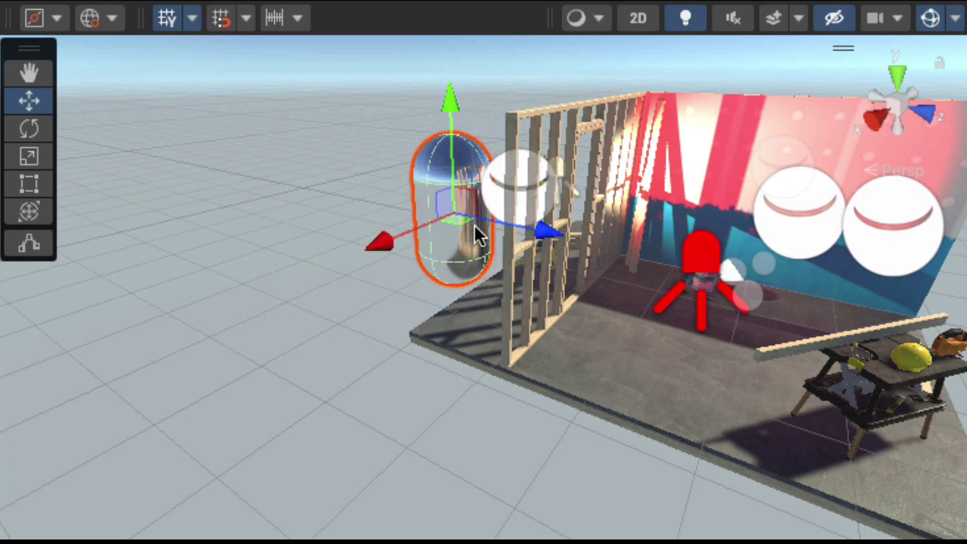
Step: Move the capsule outside the wall frame, then back into the workshop at 2.27, 1.01, 0.28
left_click(503, 190)
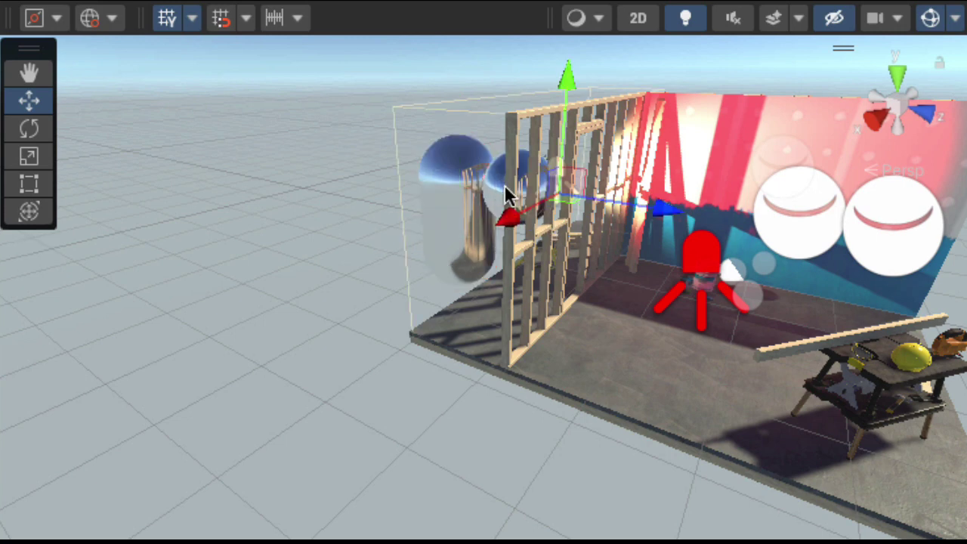
left_click(806, 248)
left_click(511, 188)
left_click(475, 220)
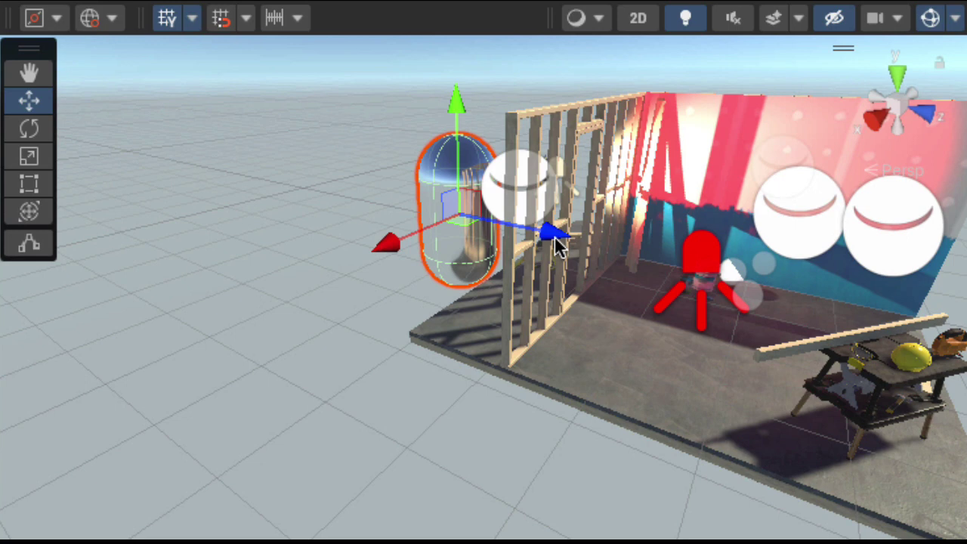
left_click_drag(555, 236, 485, 220)
left_click(494, 199)
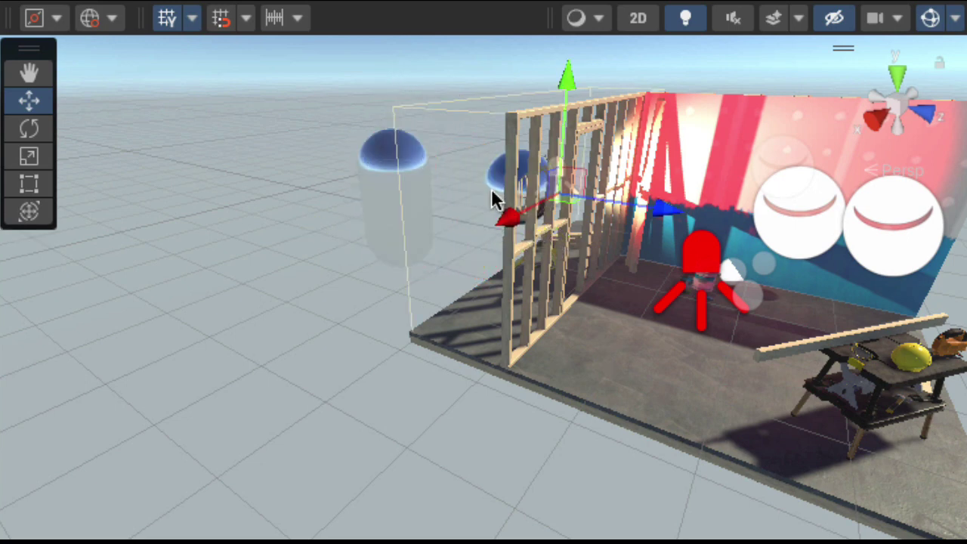
left_click(386, 168)
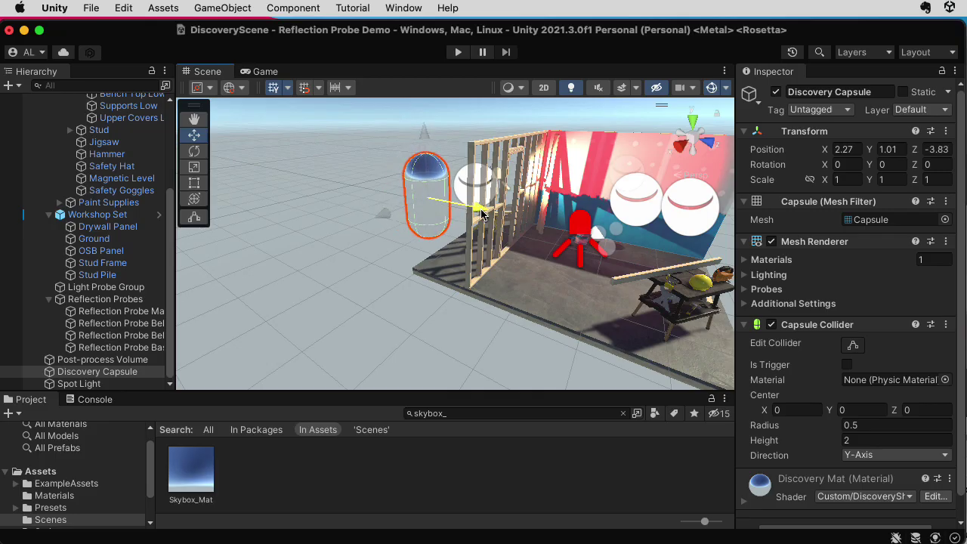
left_click_drag(481, 214, 706, 273)
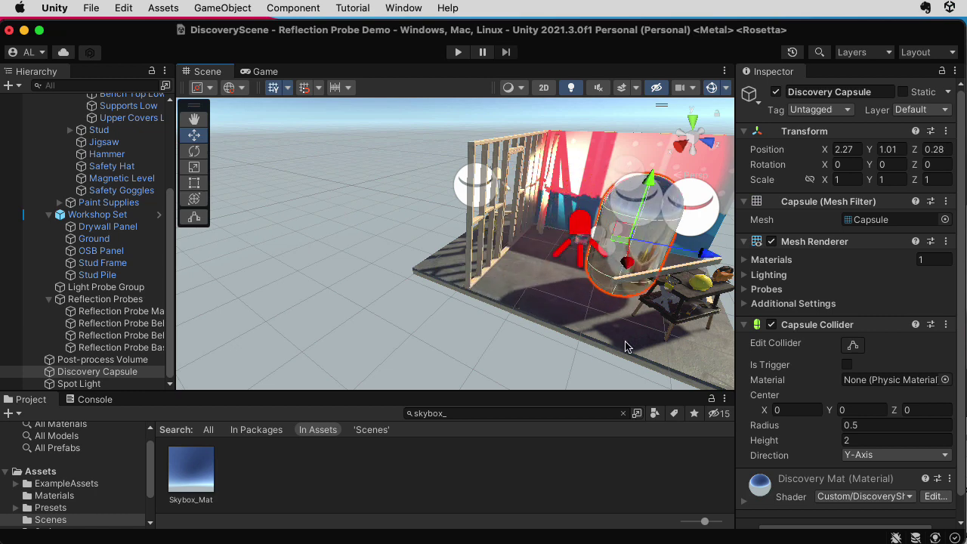
Step: Orbit the view, then drag the Discovery Capsule's blue Z arrow to about Z 2.075
left_click(628, 371)
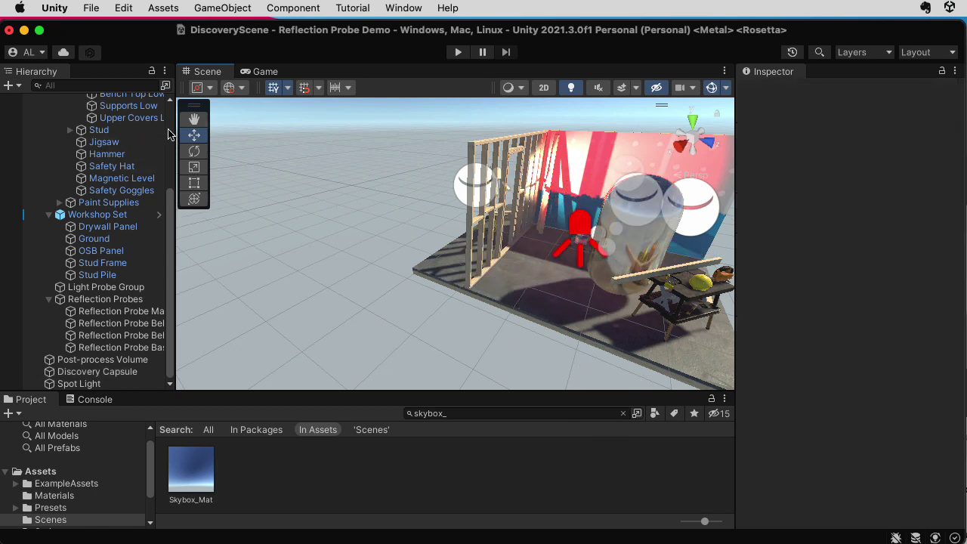
left_click(194, 118)
left_click_drag(575, 293, 529, 285, "alt")
key("w")
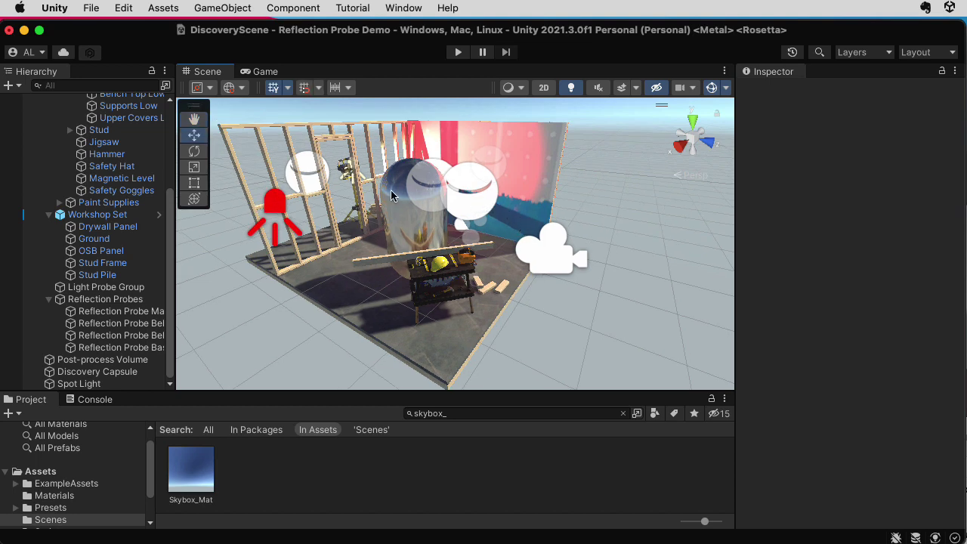
left_click(444, 175)
left_click(443, 175)
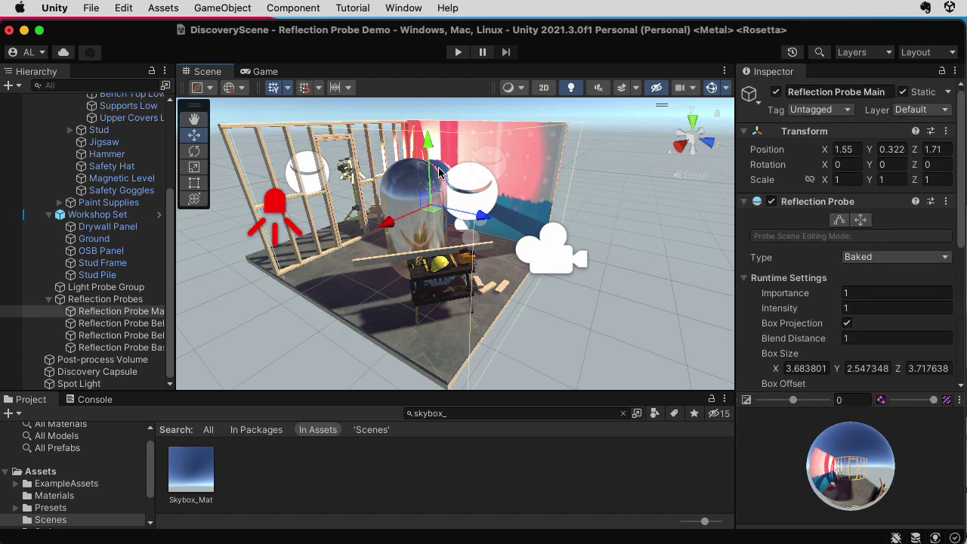
left_click(487, 195)
left_click(423, 233)
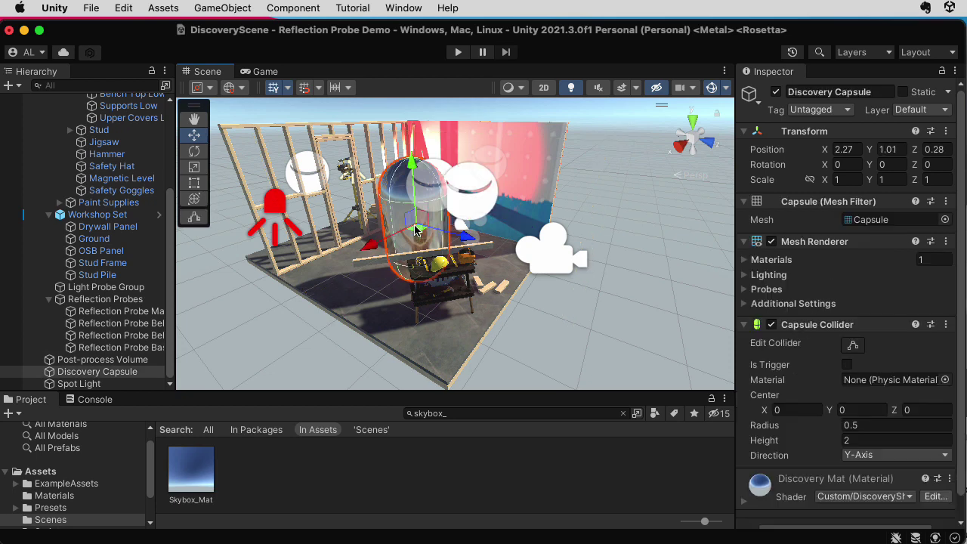
left_click_drag(466, 239, 604, 291)
Step: Undo the capsule moves and keep Reflection Probe Main's cubemap Resolution at 128
key("super+z")
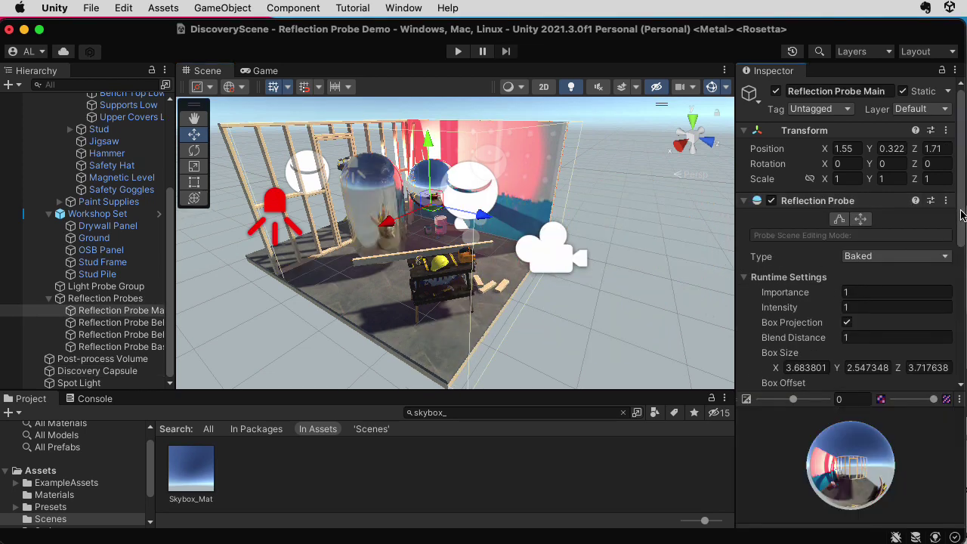
left_click_drag(960, 214, 869, 255)
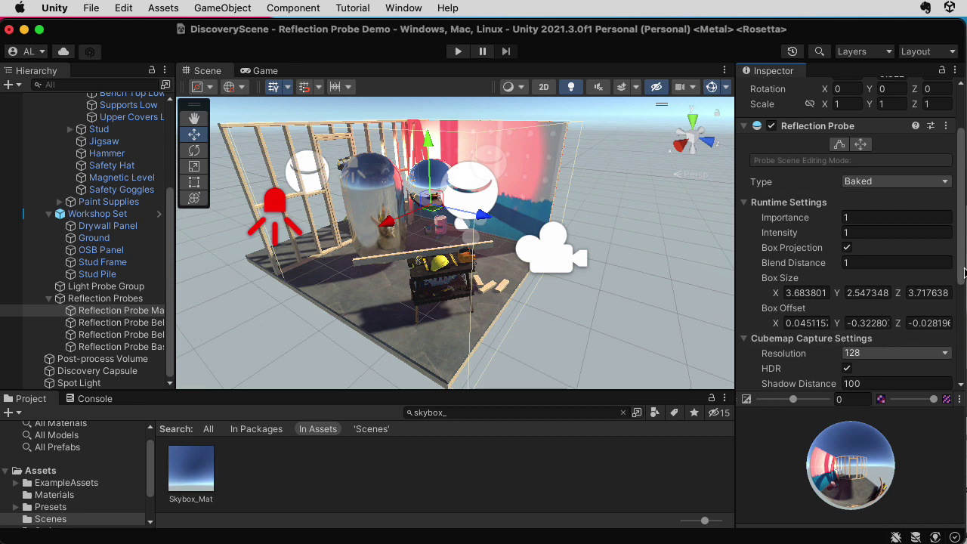
left_click_drag(959, 270, 959, 349)
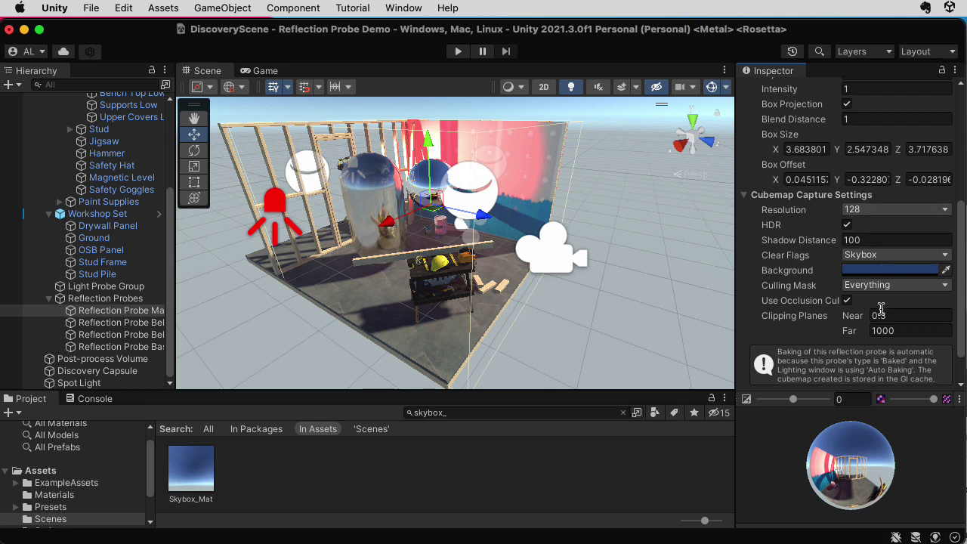
left_click(890, 217)
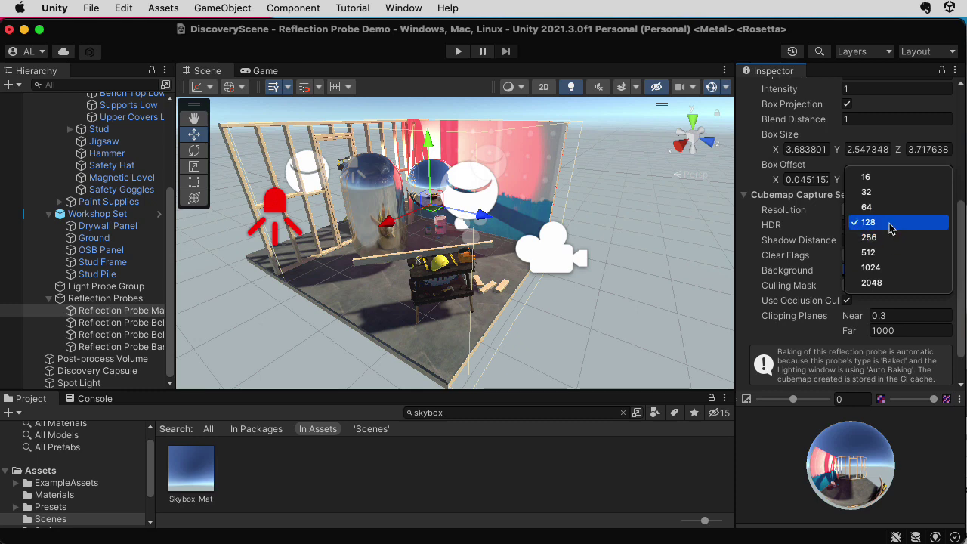
left_click(889, 224)
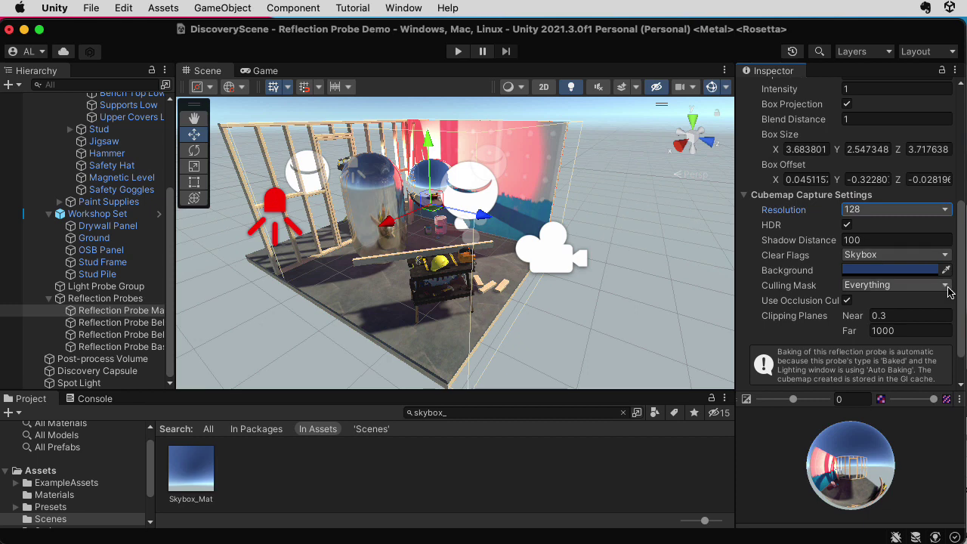
Step: Change Reflection Probe Main's Type to Realtime, keeping All faces at once time slicing
scroll(962, 295, "up", 10)
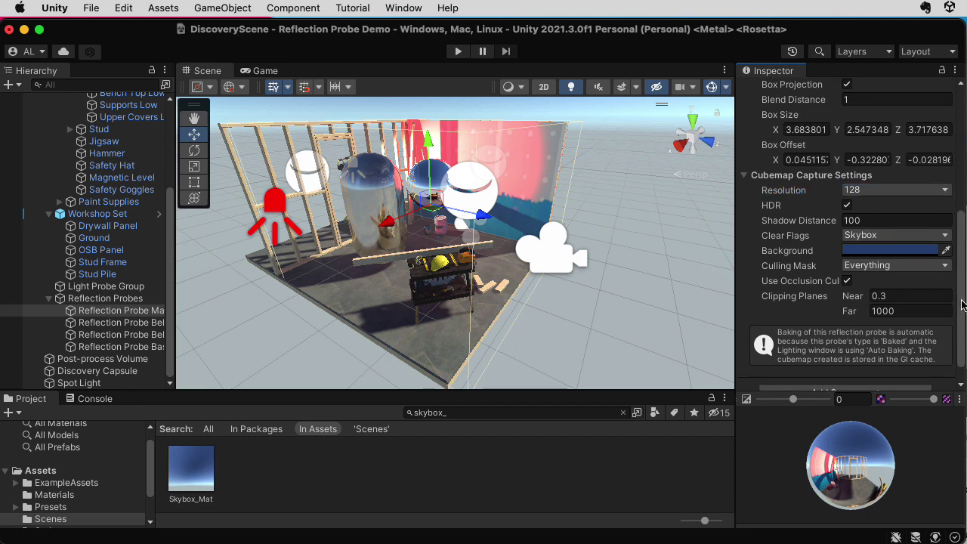
scroll(962, 200, "up", 1)
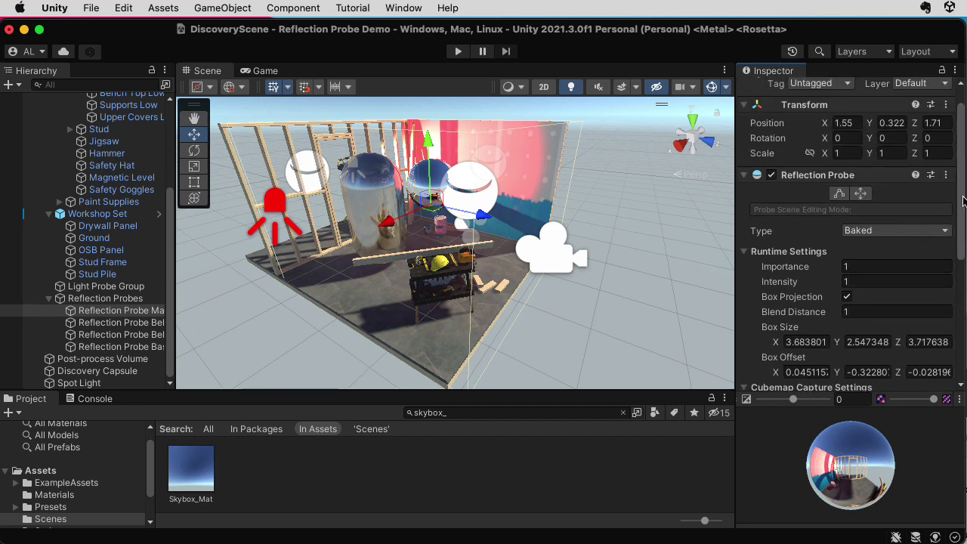
left_click(894, 232)
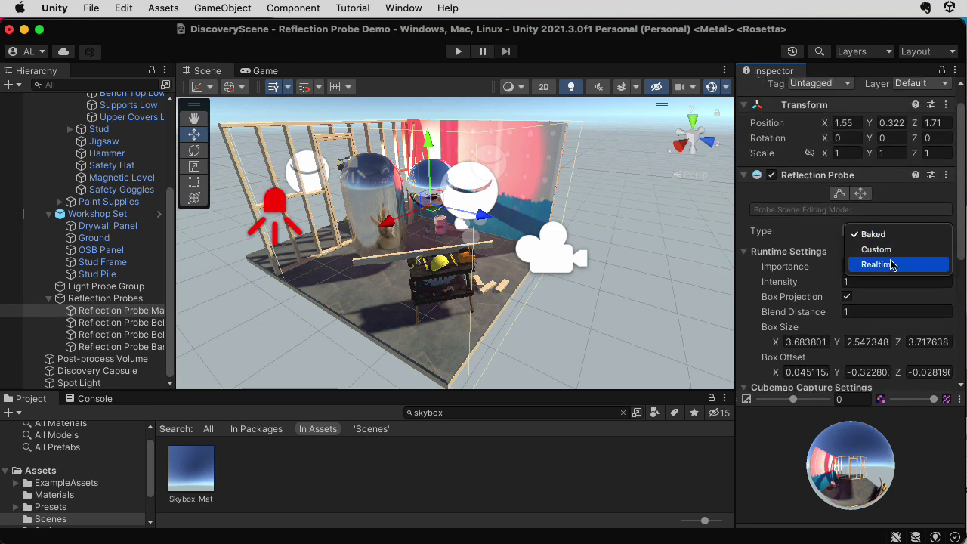
left_click(891, 263)
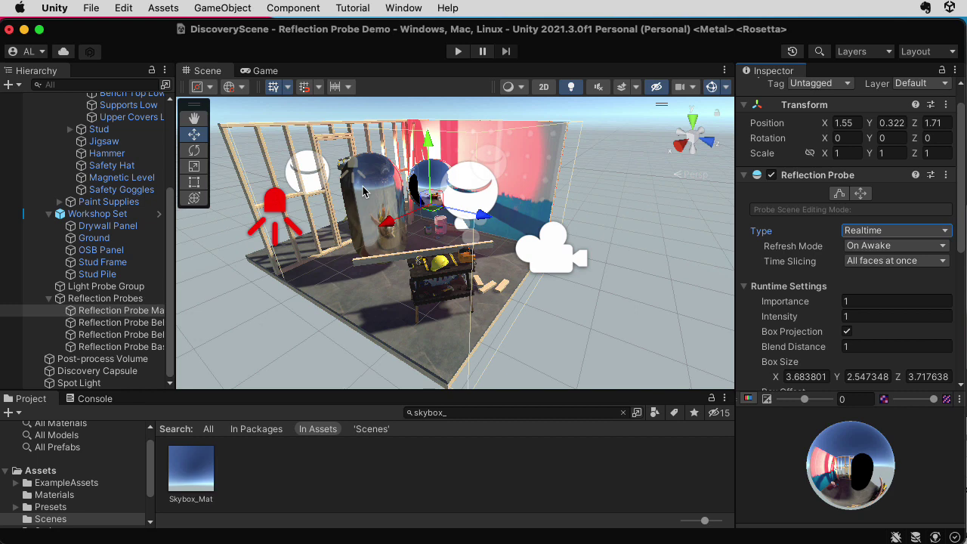
left_click(859, 261)
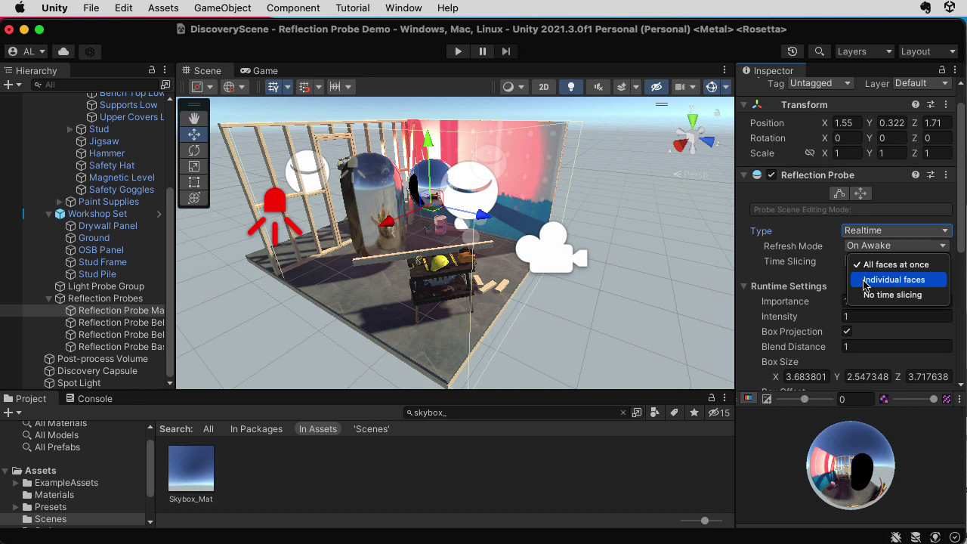
left_click(868, 265)
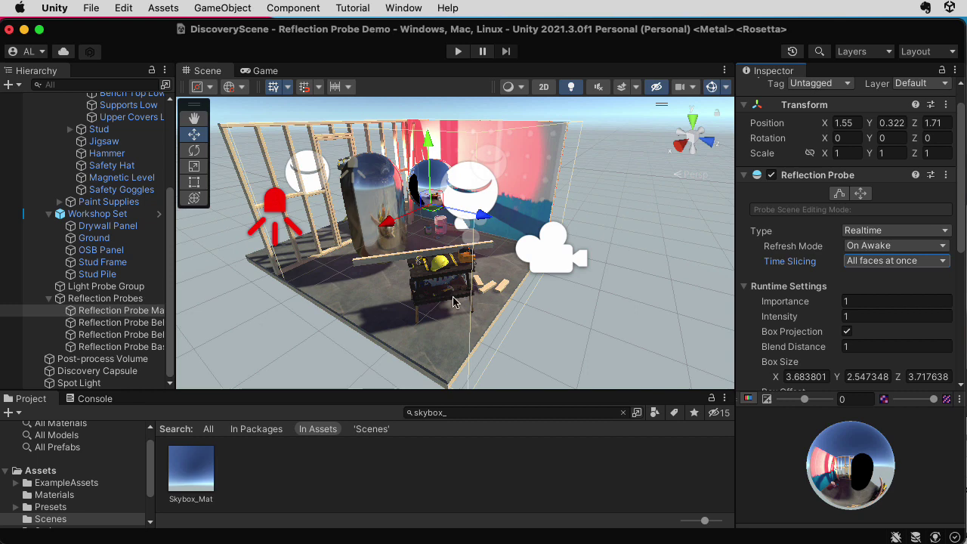
Step: Try the Every frame and Via scripting refresh modes on the Realtime probe
left_click(901, 232)
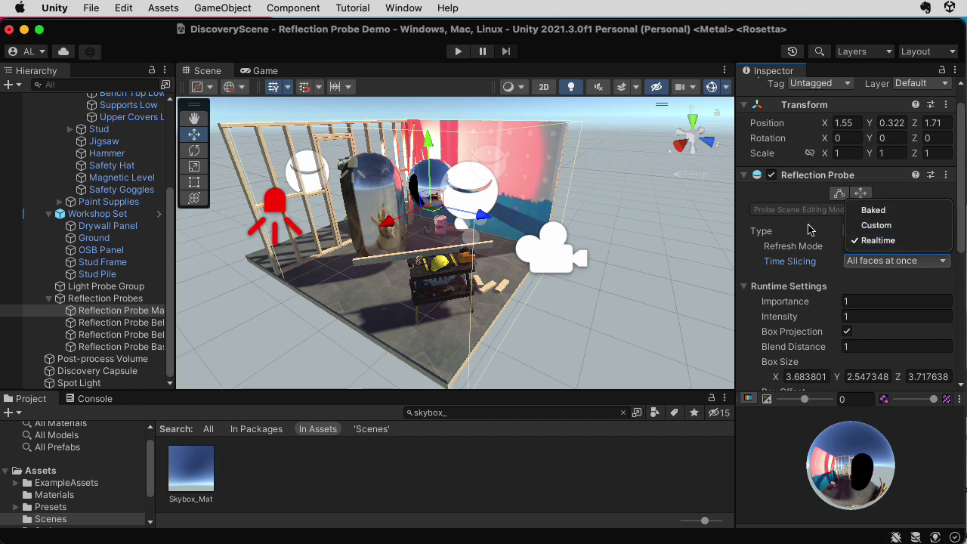
left_click(903, 241)
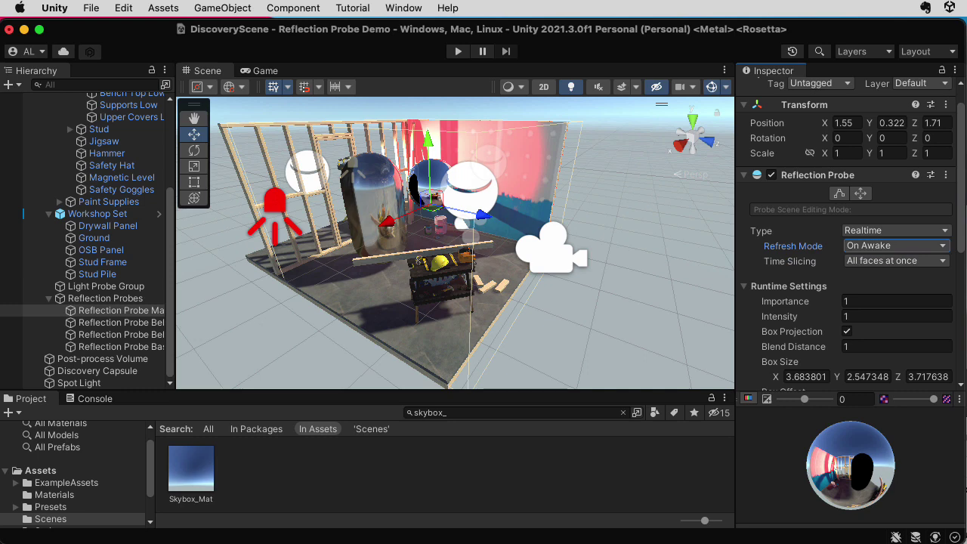
left_click(926, 250)
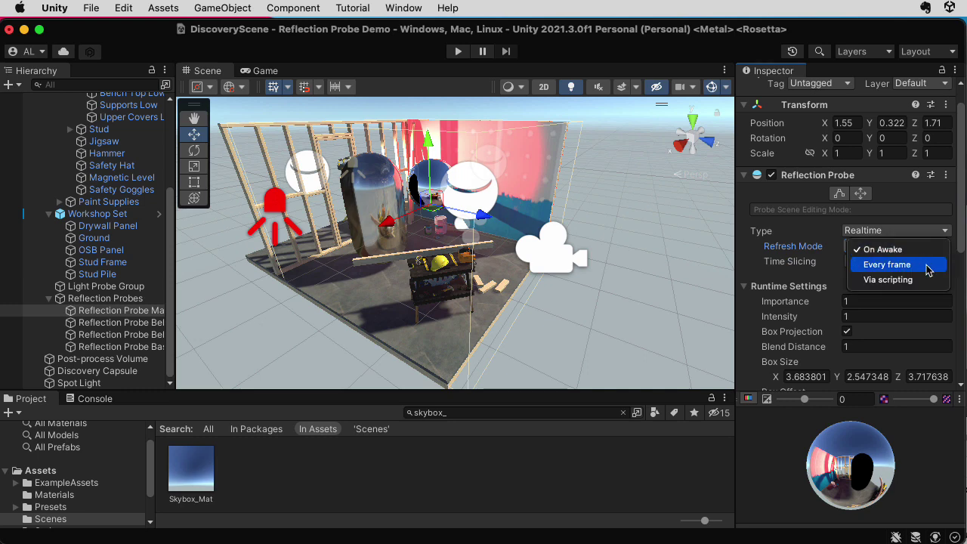
left_click(927, 265)
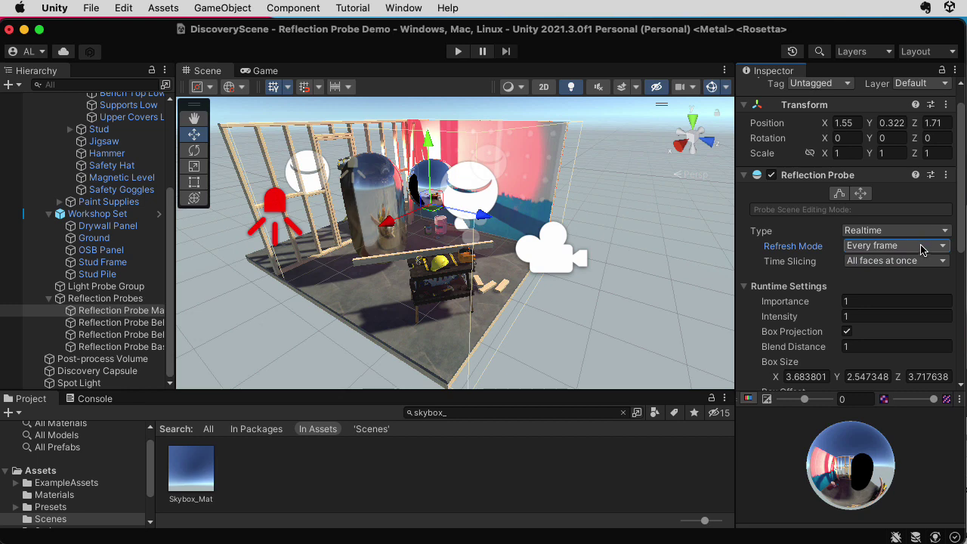
left_click(924, 249)
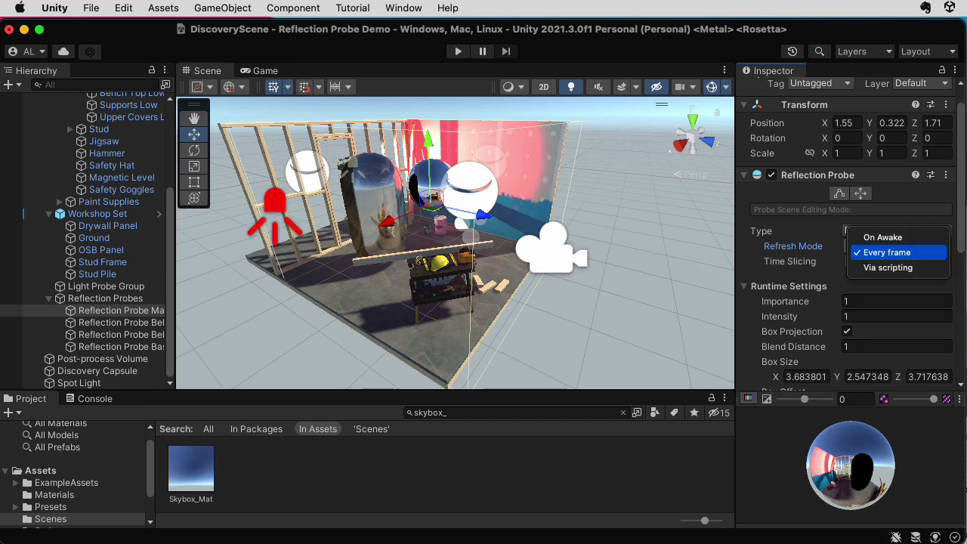
left_click(917, 268)
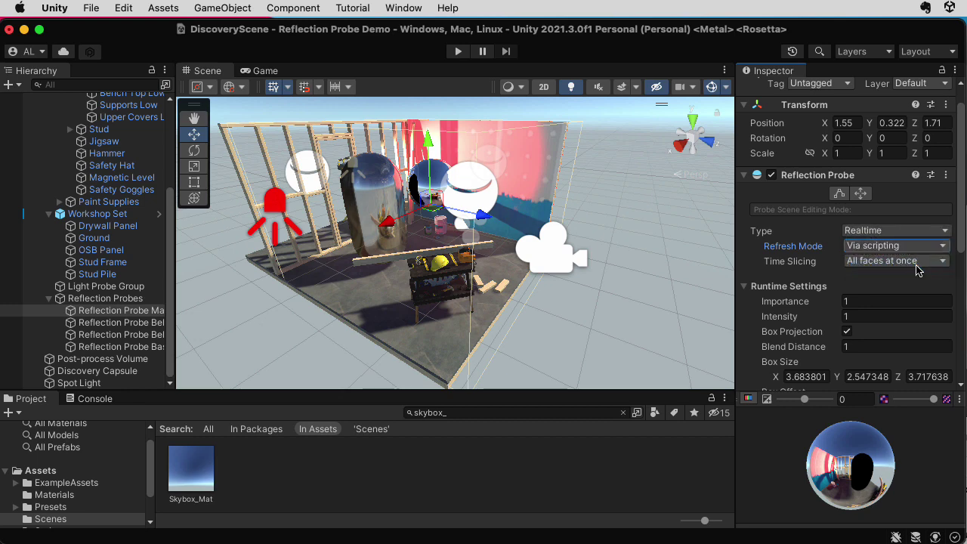
Step: Return Refresh Mode to On Awake and set the probe Type back to Baked
left_click(908, 246)
left_click(902, 223)
left_click(883, 231)
left_click(873, 235)
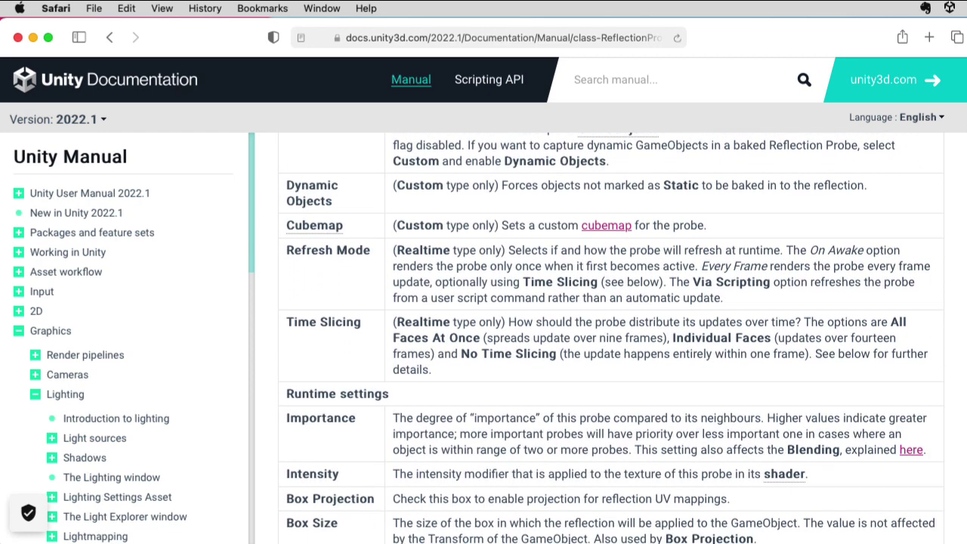
scroll(610, 337, "down", 1)
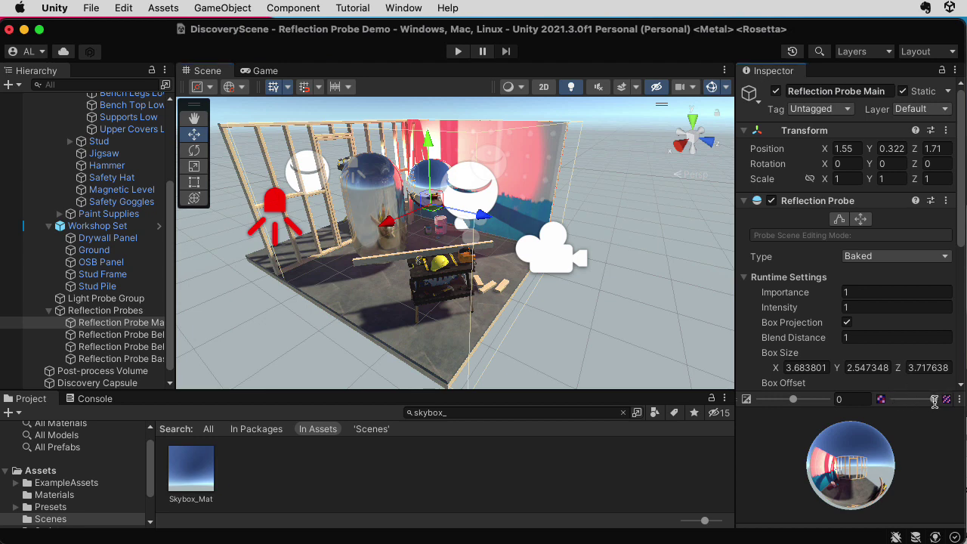
Step: Preview the main and custom-cubemap probes' cubemaps at blurrier mip levels
mouse_move(933, 400)
left_mouse_down()
mouse_move(902, 403)
mouse_move(950, 399)
mouse_move(897, 405)
mouse_move(950, 405)
left_mouse_up()
left_click(487, 192)
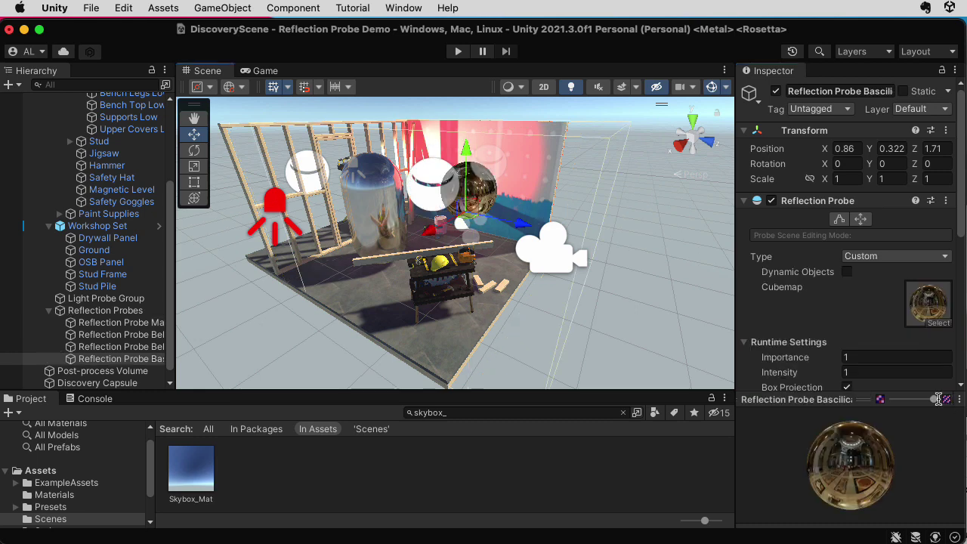
mouse_move(934, 405)
left_mouse_down()
mouse_move(891, 402)
mouse_move(935, 401)
left_mouse_up()
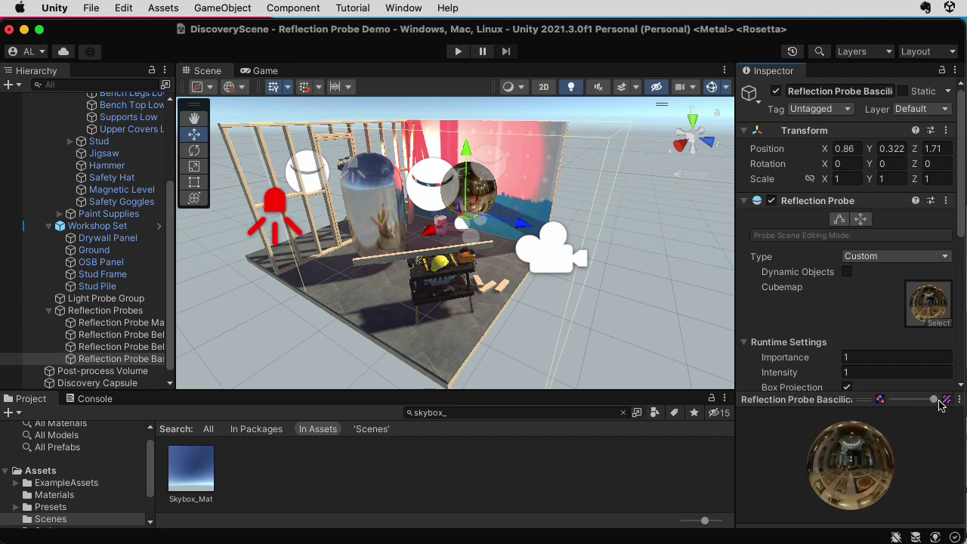
left_click(384, 202)
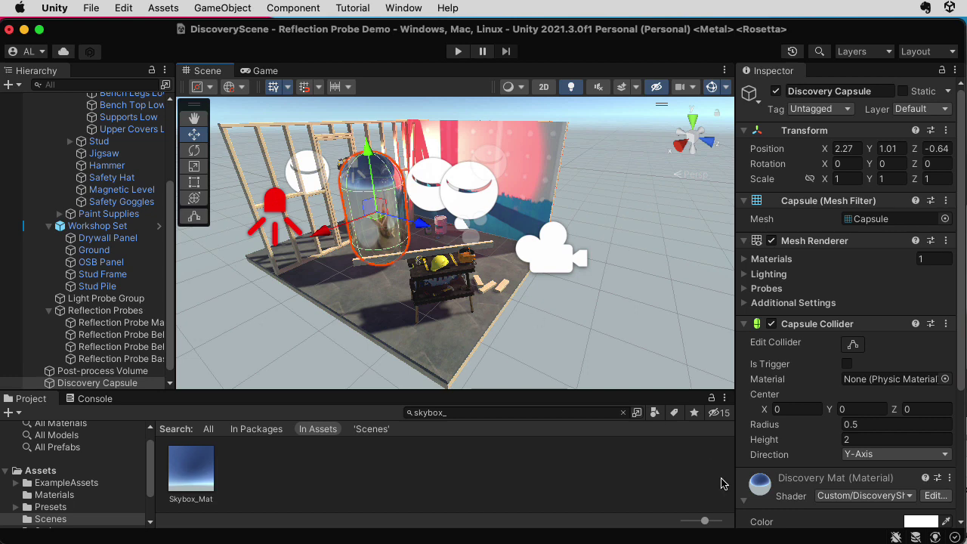
Step: Lower the custom-cubemap probe's mip slider further, then select the Discovery Capsule
left_click(461, 187)
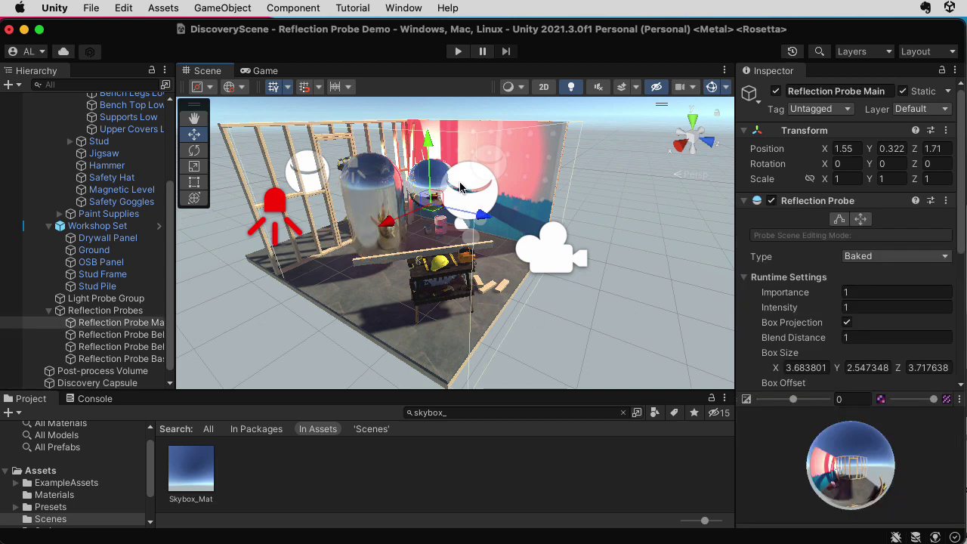
left_click(464, 187)
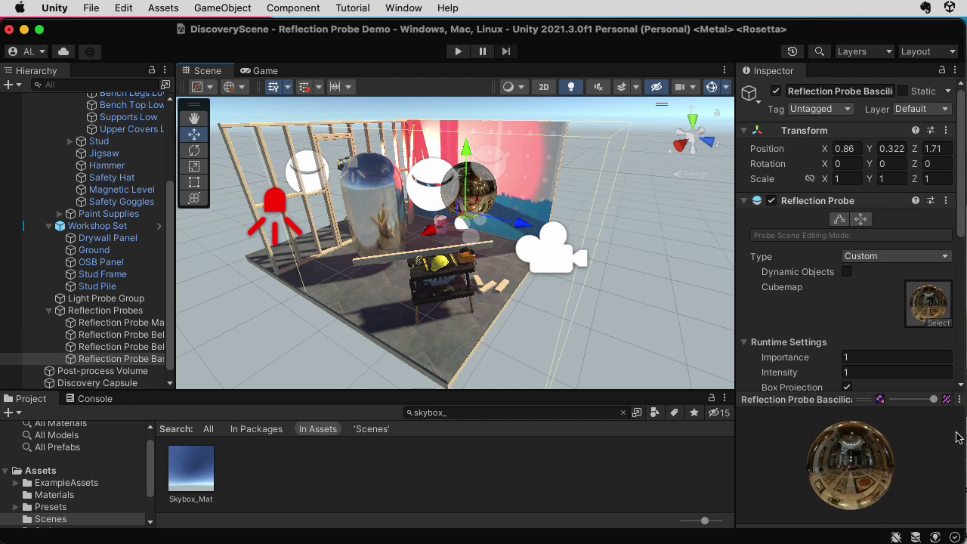
left_click_drag(934, 401, 911, 401)
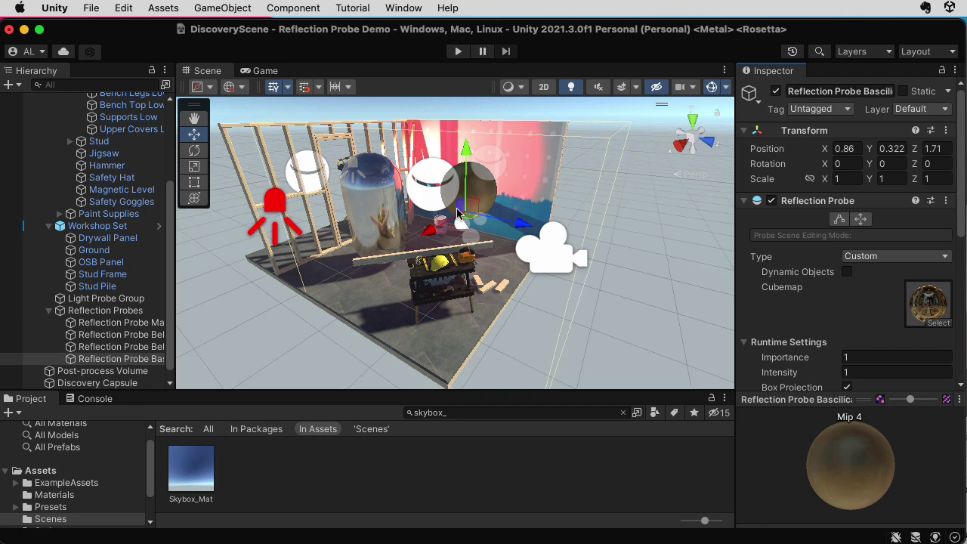
left_click(380, 192)
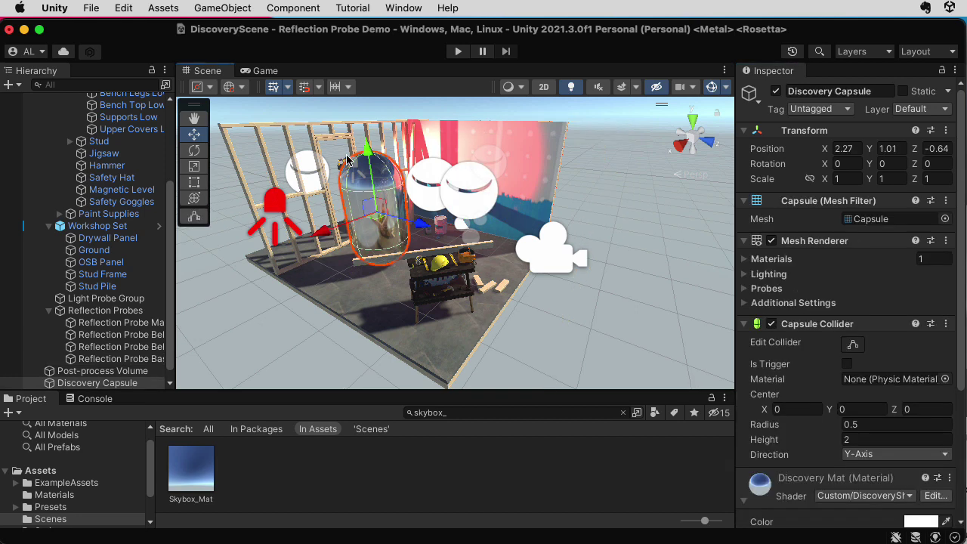
Step: Frame the Discovery Capsule and raise Discovery Mat's Smoothness from 0.95 to 1
left_click(387, 181)
left_click(379, 246)
key("f")
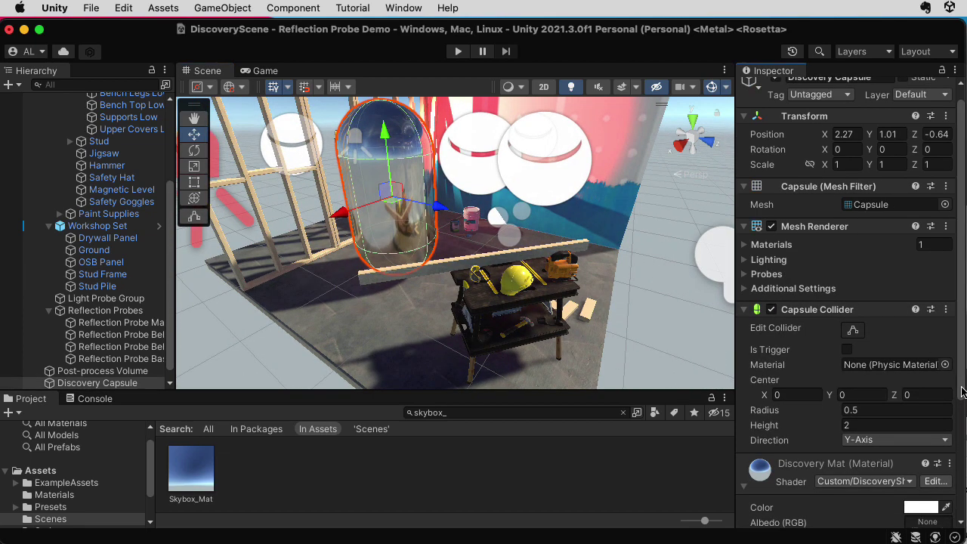
left_click_drag(962, 385, 962, 491)
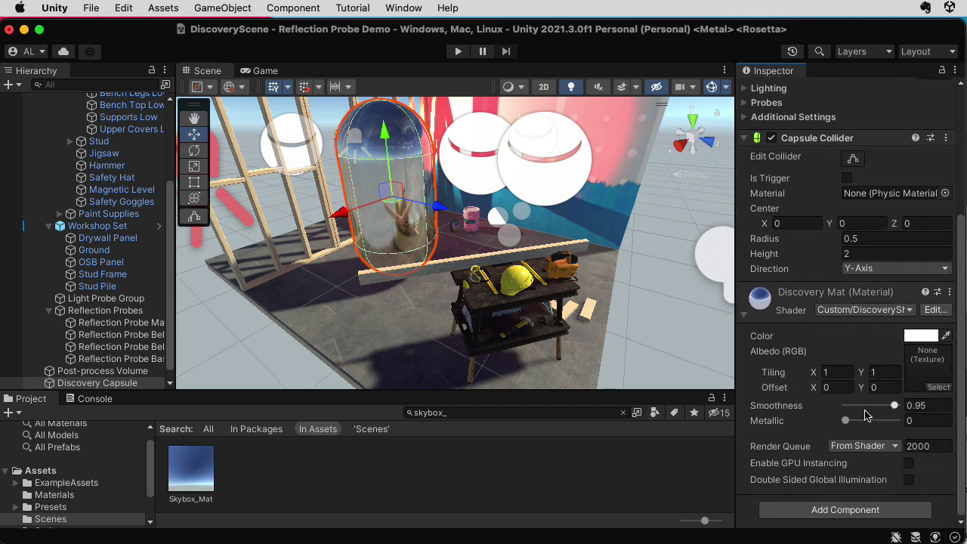
mouse_move(845, 420)
left_mouse_down()
mouse_move(892, 429)
mouse_move(829, 423)
left_mouse_up()
mouse_move(896, 407)
left_mouse_down()
mouse_move(861, 407)
mouse_move(935, 410)
mouse_move(870, 404)
mouse_move(904, 408)
left_mouse_up()
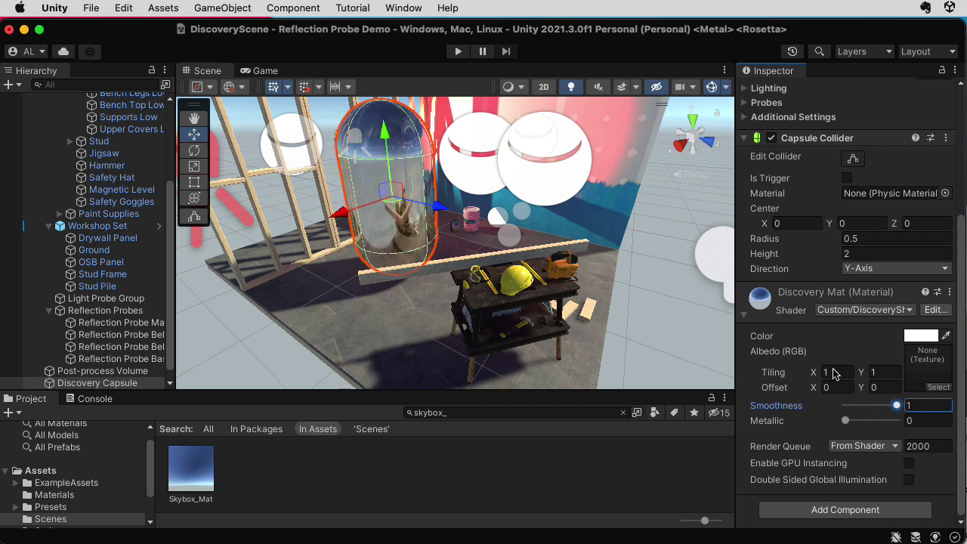
Step: Drag the Discovery Capsule forward along Z, out beyond the workshop floor
left_click_drag(442, 208, 703, 346)
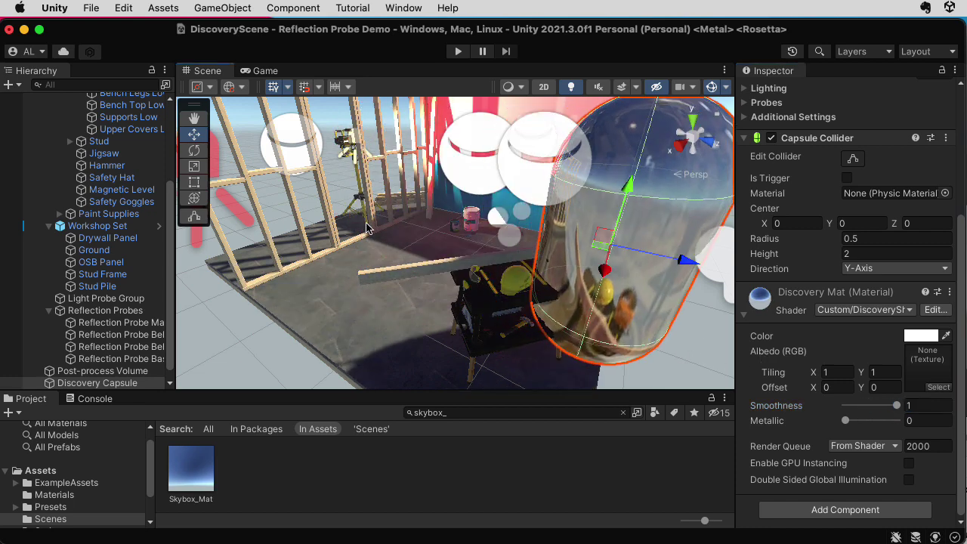
left_click(195, 127)
key("f")
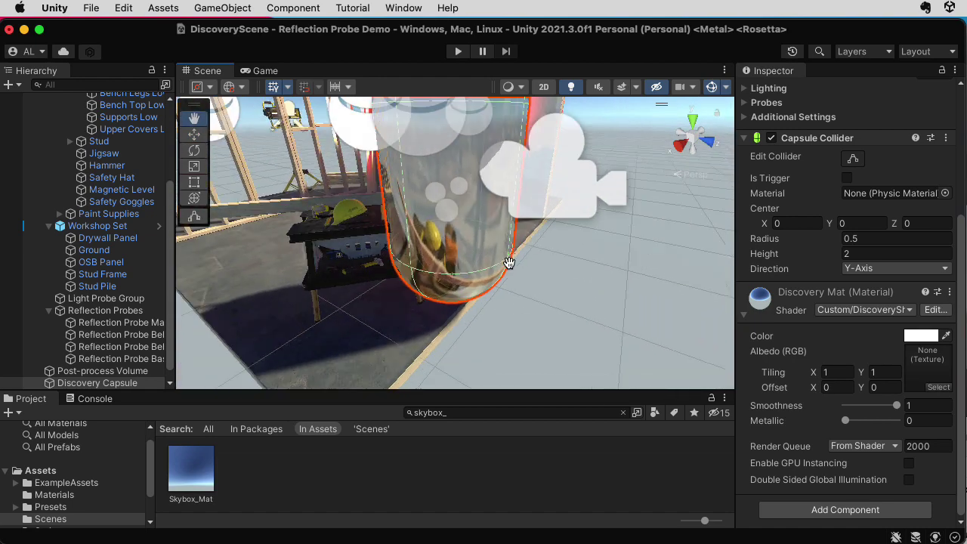
scroll(509, 262, "down", 10)
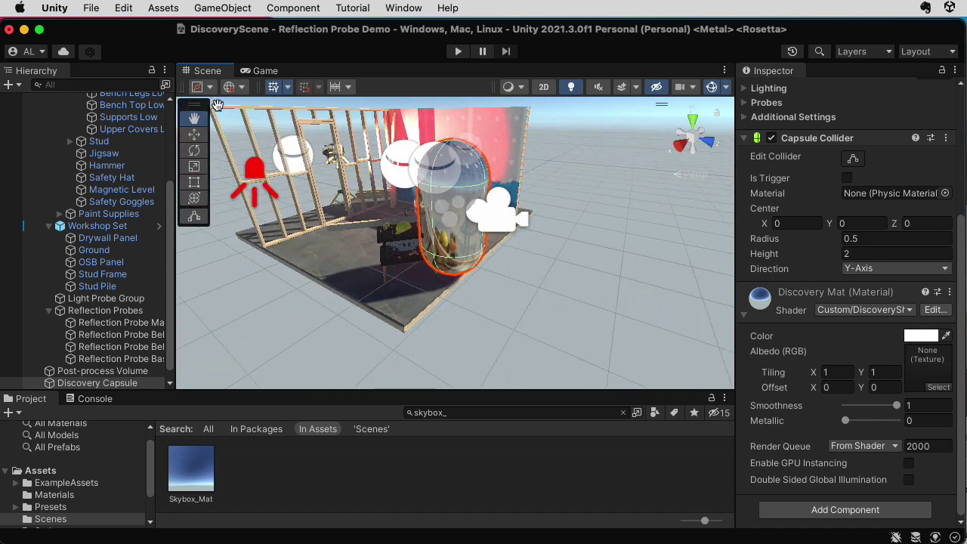
left_click(194, 134)
left_click_drag(505, 231, 629, 267)
Step: Zoom in and test lowering Smoothness to see the reflections dull
scroll(612, 261, "up", 3)
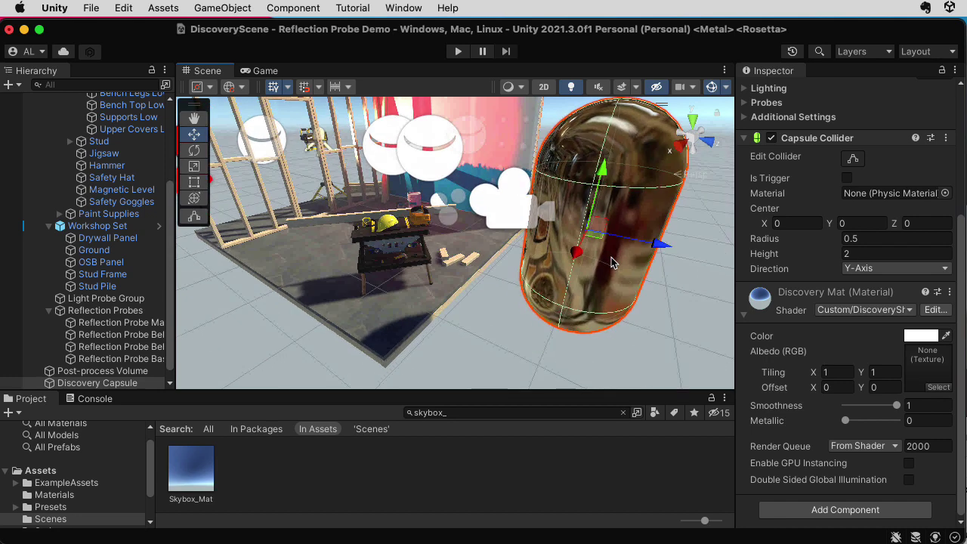
left_click(896, 407)
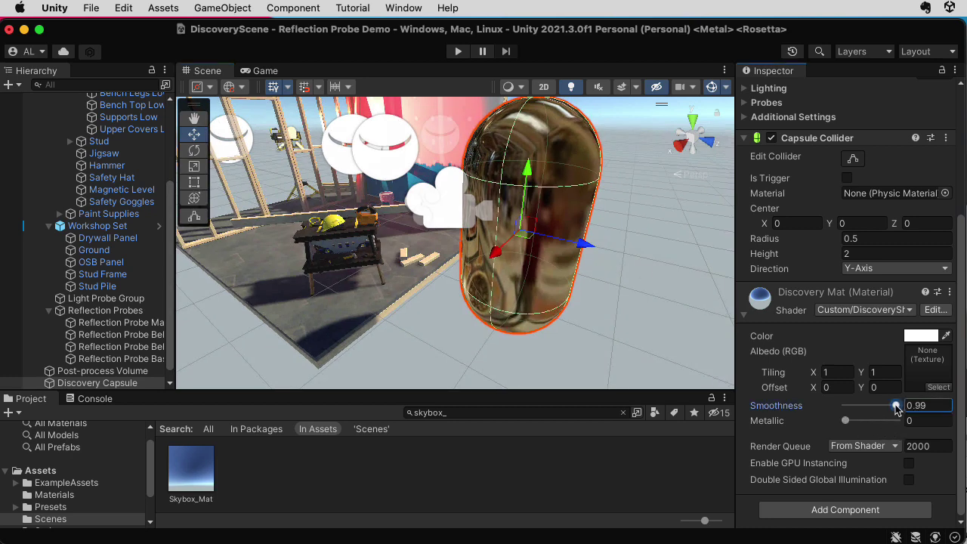
mouse_move(896, 407)
left_mouse_down()
mouse_move(845, 408)
mouse_move(902, 414)
left_mouse_up()
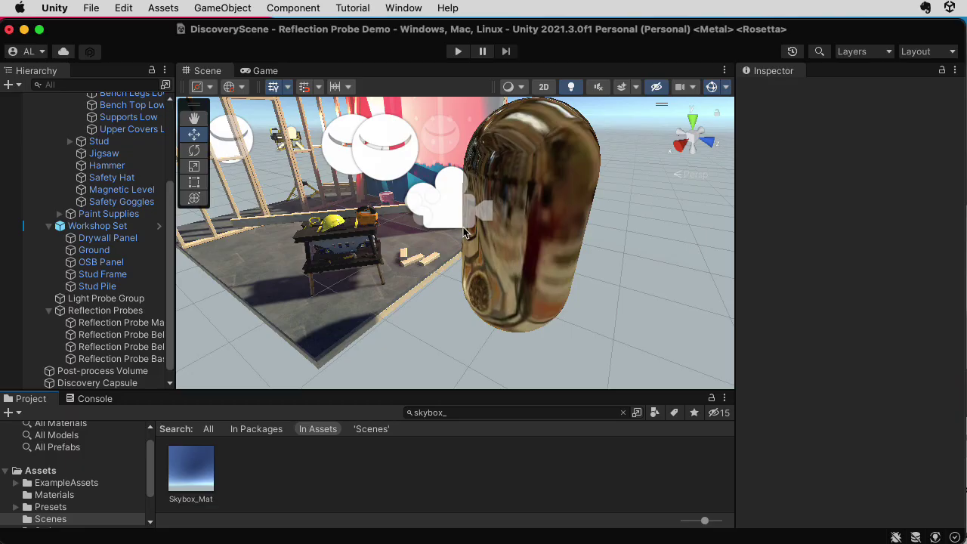
Step: Switch Discovery Mat from DiscoveryShader to the Standard shader via a 'stan' search
left_click(551, 230)
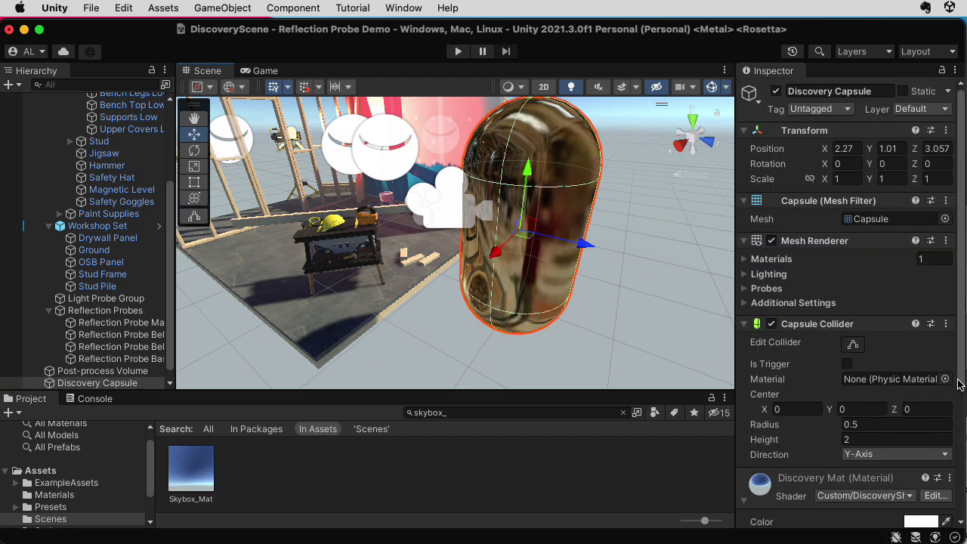
scroll(891, 393, "down", 6)
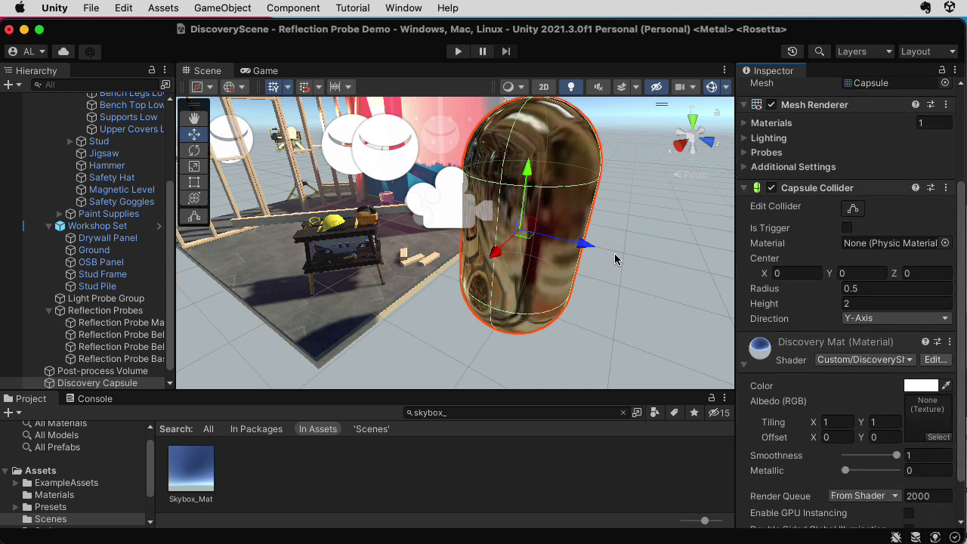
mouse_move(648, 275)
left_mouse_down("alt")
mouse_move(629, 274)
mouse_move(643, 266)
left_mouse_up("alt")
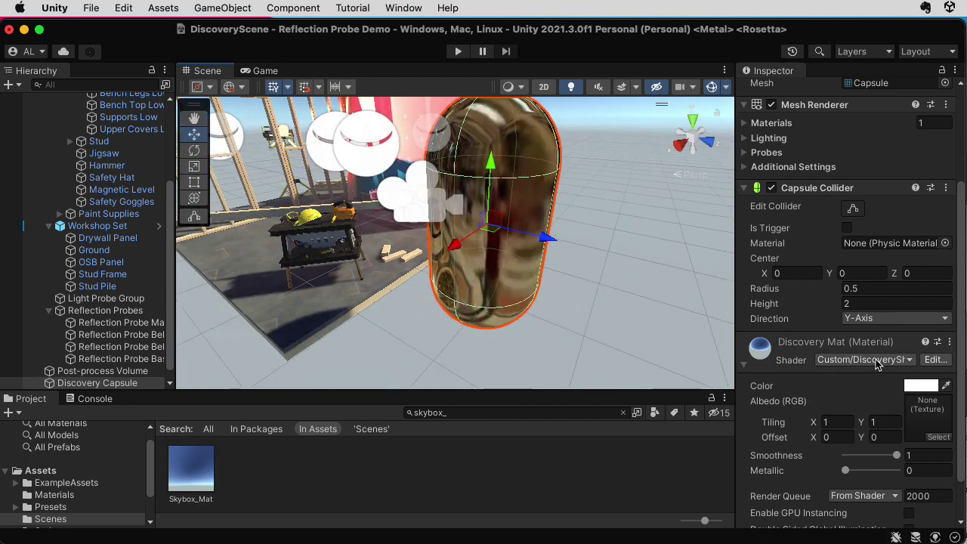
left_click(875, 359)
type("sta")
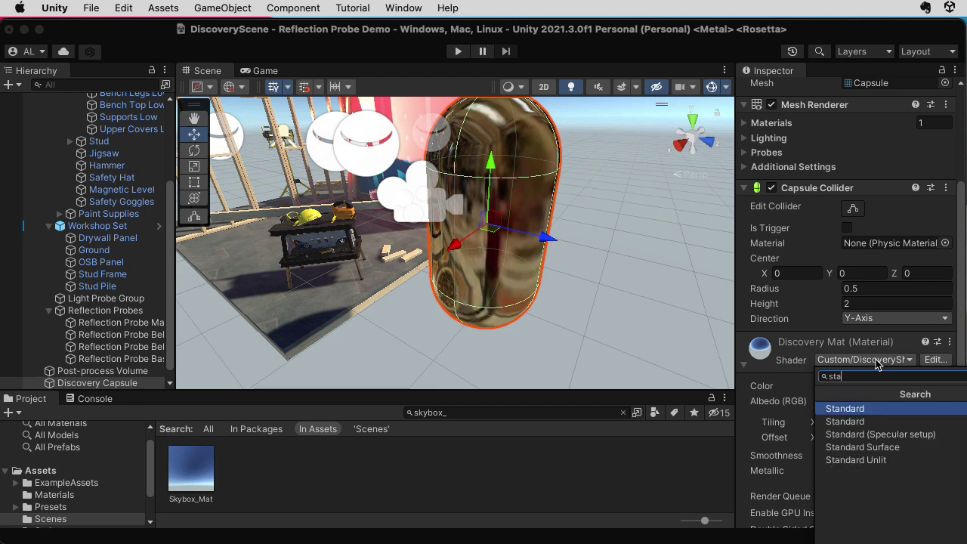
type("nd")
left_click(879, 420)
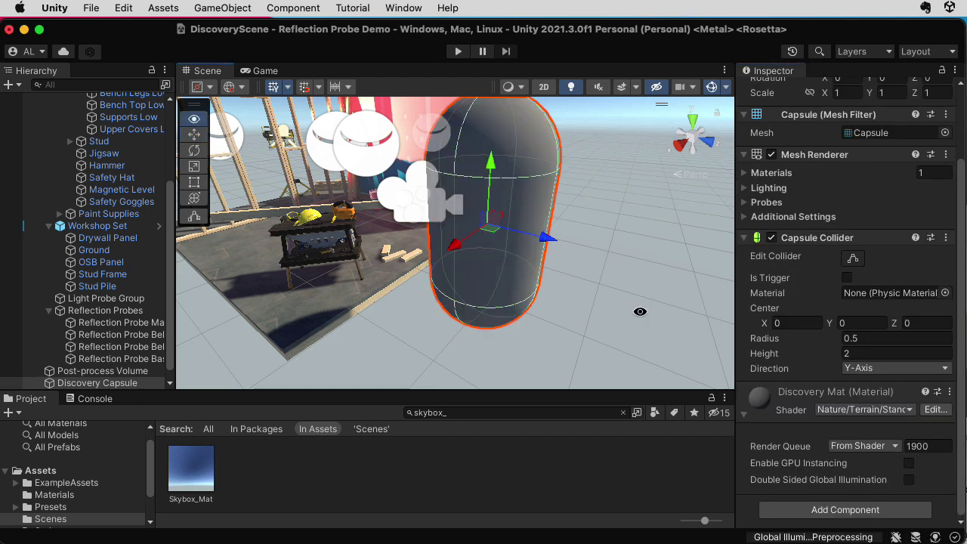
key("f")
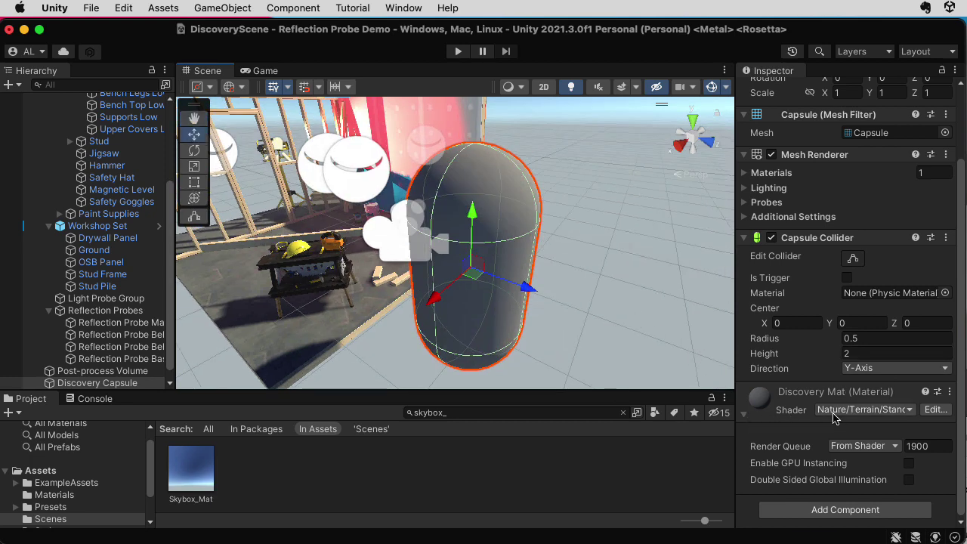
left_click(864, 409)
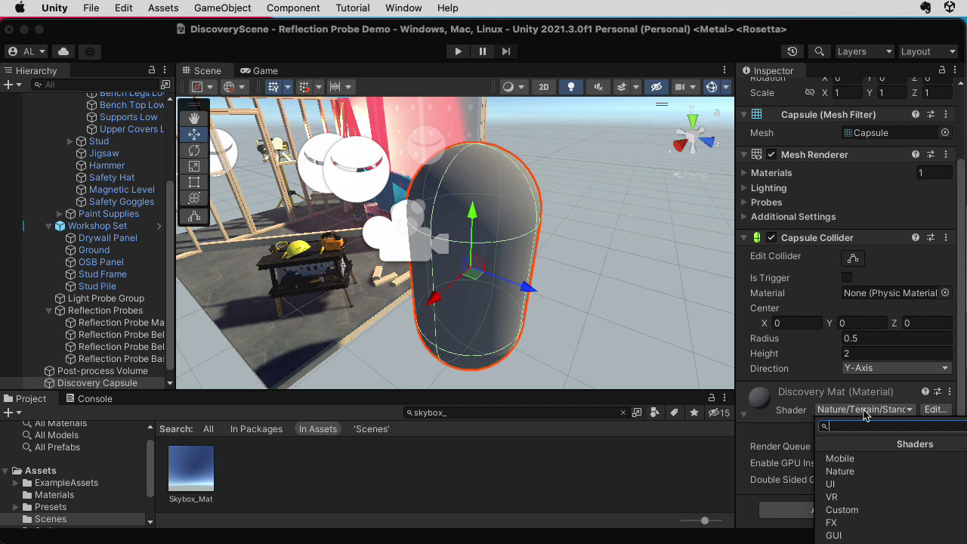
type("stan")
left_click(889, 471)
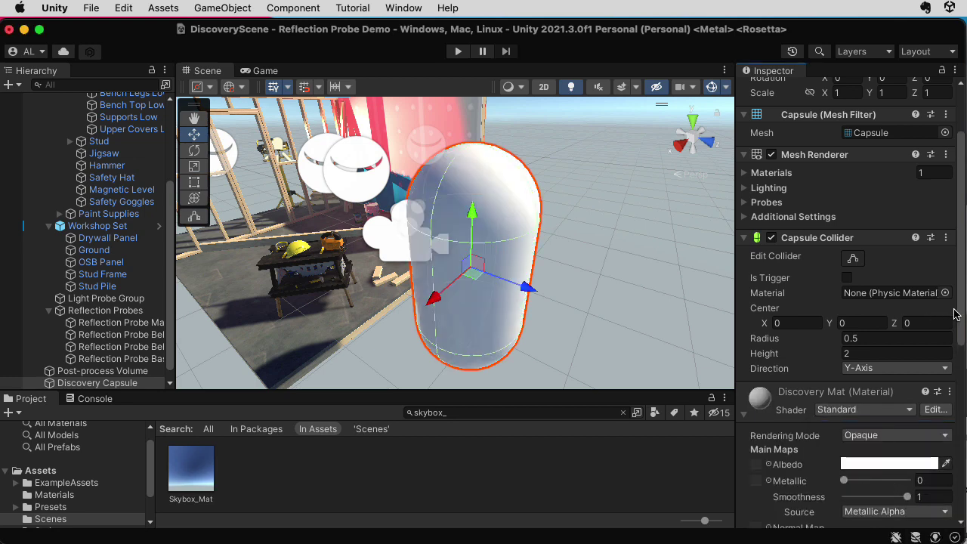
Step: Set Discovery Mat's Metallic to 1 and Smoothness to 0.8
scroll(928, 344, "down", 5)
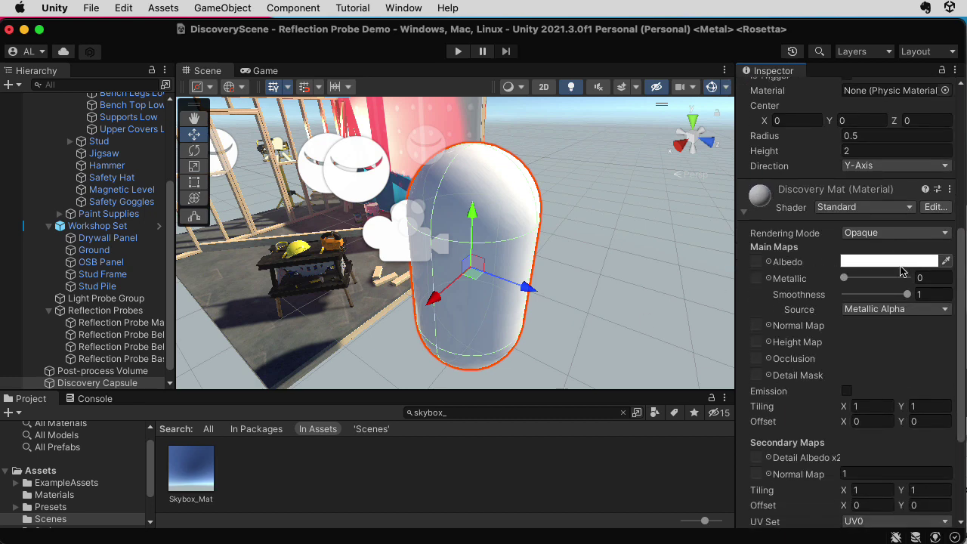
left_click_drag(844, 279, 899, 299)
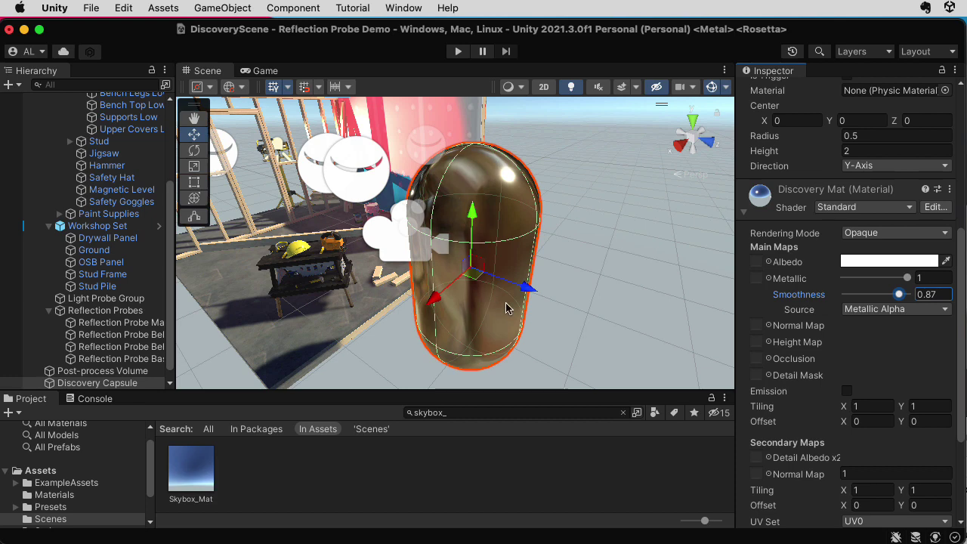
left_click_drag(898, 299, 895, 299)
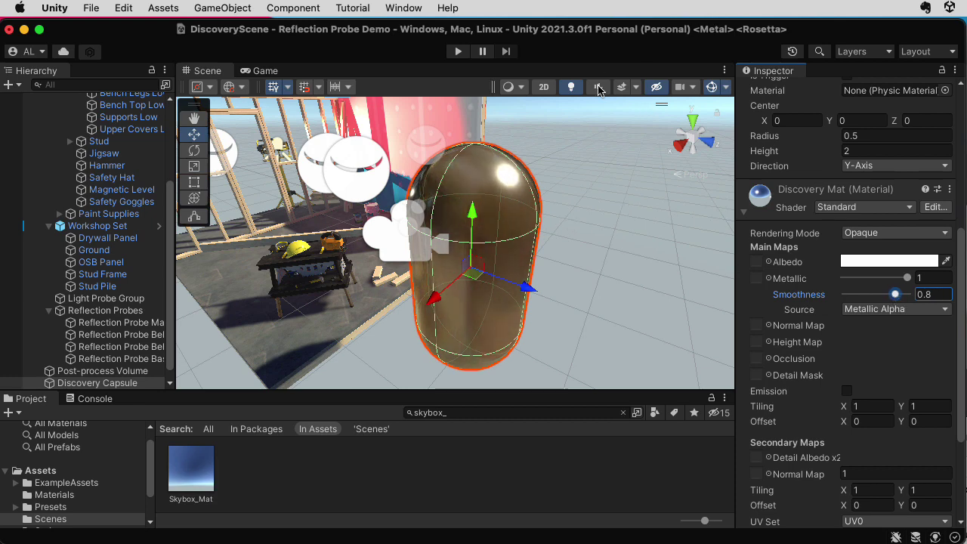
scroll(634, 159, "down", 8)
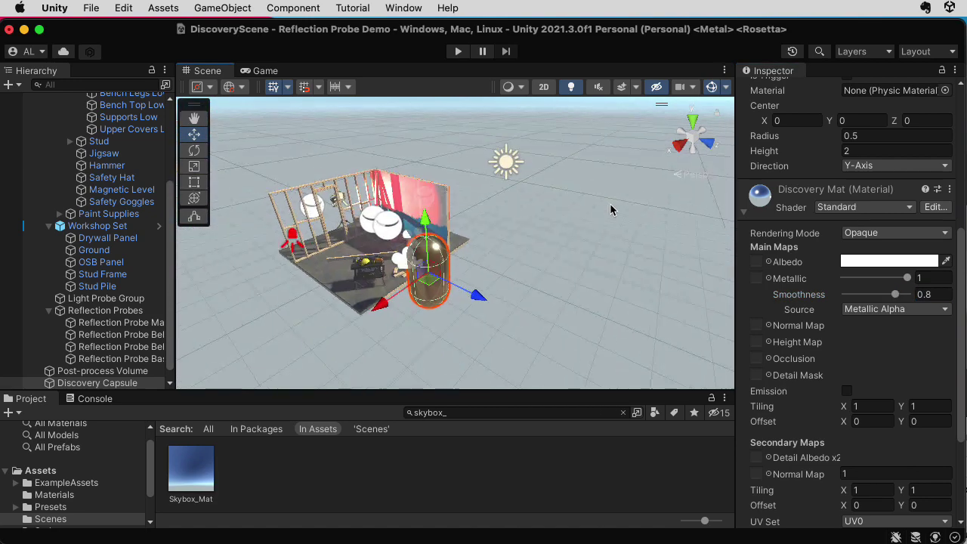
left_click(504, 172)
Step: Move the Discovery Capsule along X toward the wall
left_click(491, 246)
scroll(491, 245, "up", 2)
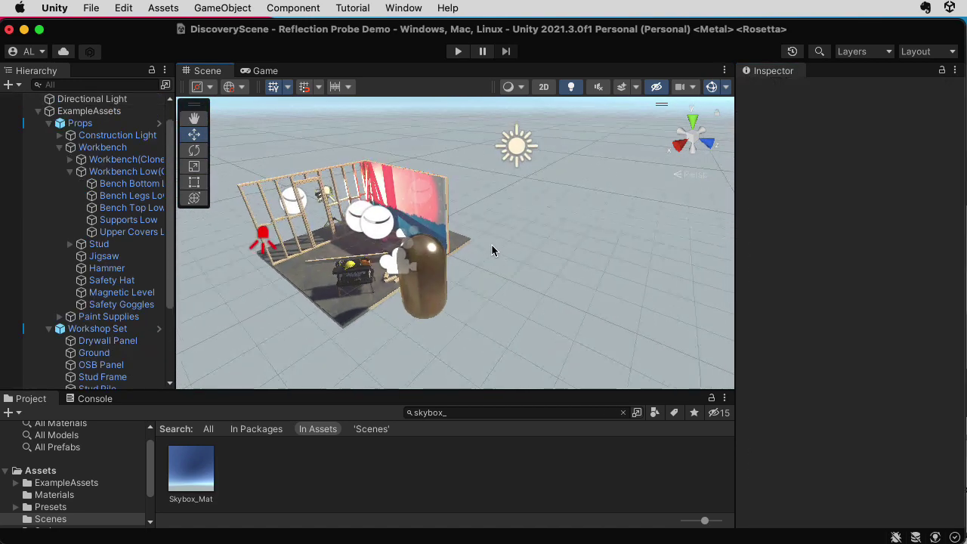
left_click(409, 295)
left_click_drag(451, 304, 450, 254)
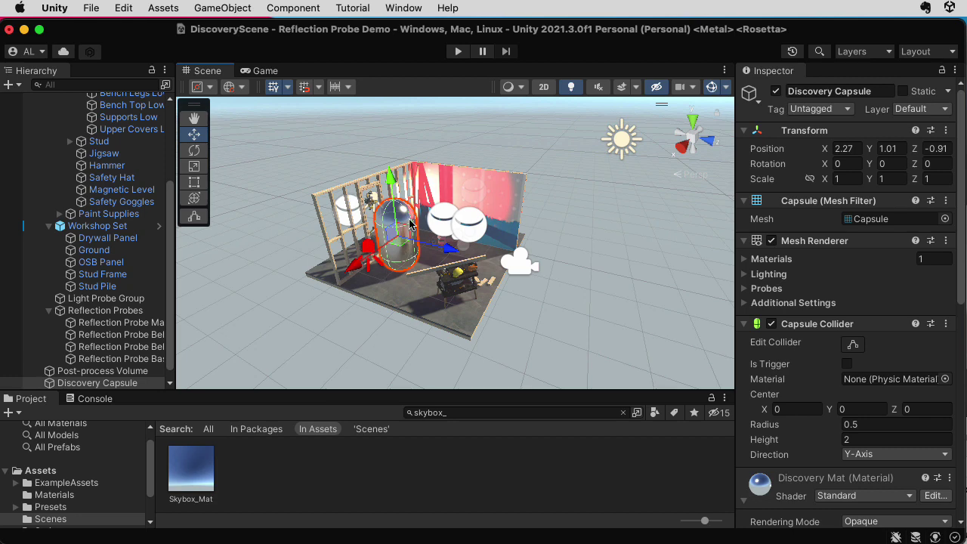
Step: Switch the Spot Light's mode from Baked to Mixed
left_click(370, 253)
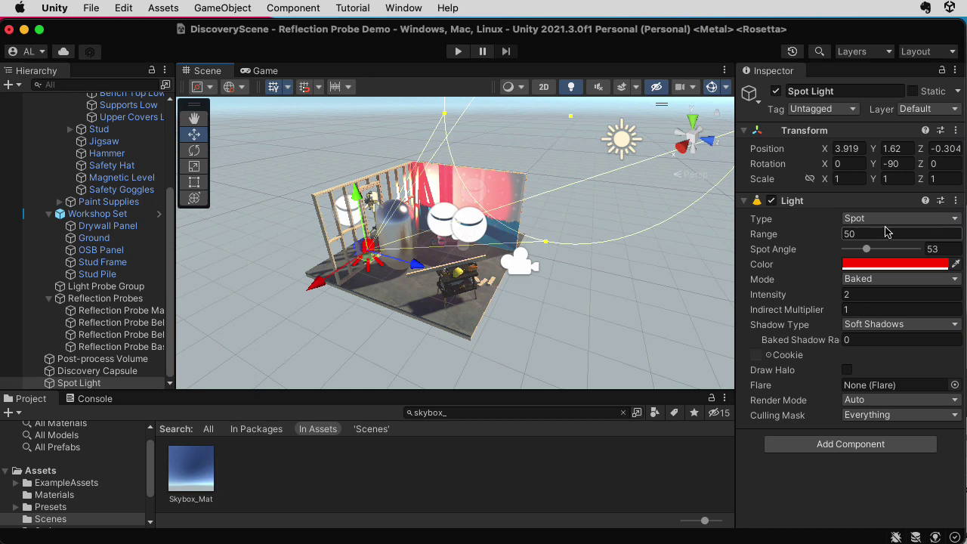
left_click(891, 279)
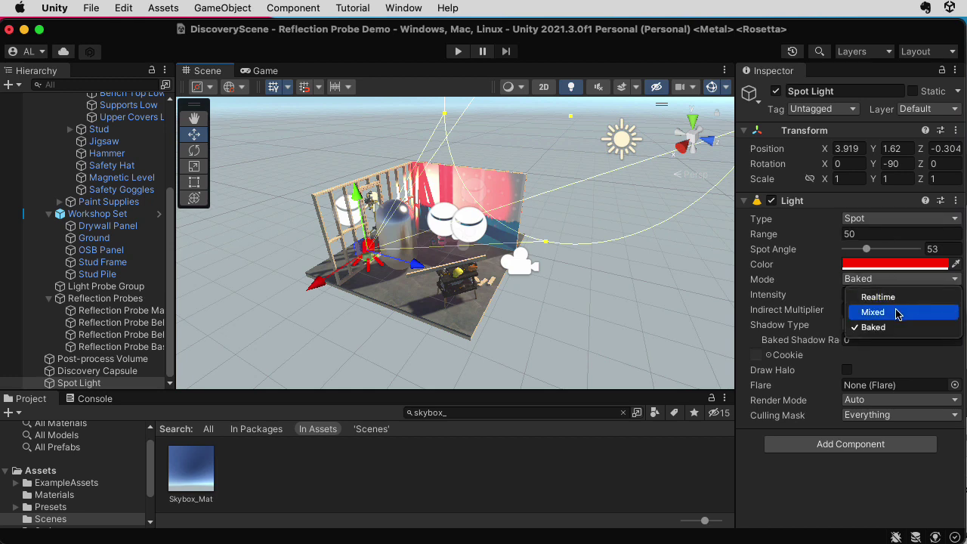
left_click(896, 311)
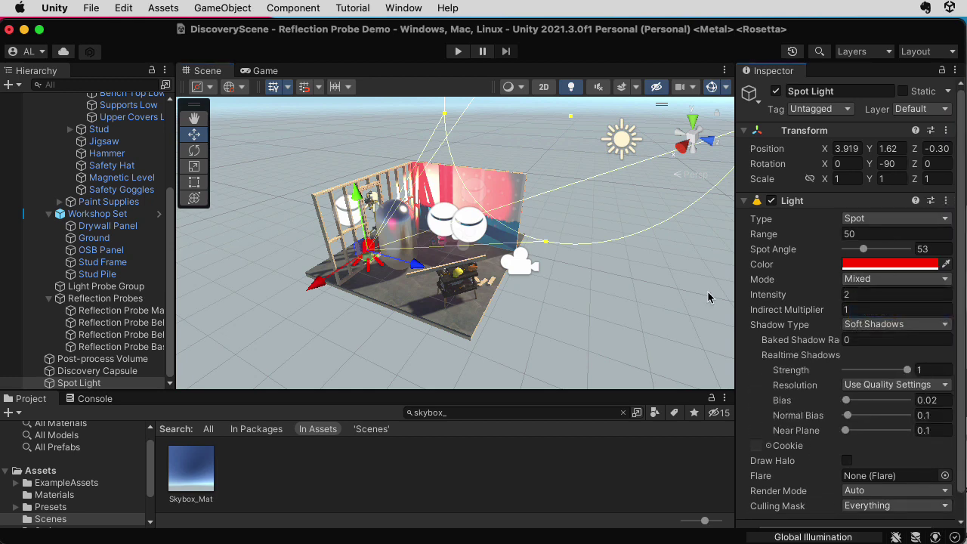
Step: Move the Discovery Capsule back to Z -1.01
left_click(612, 285)
left_click(401, 238)
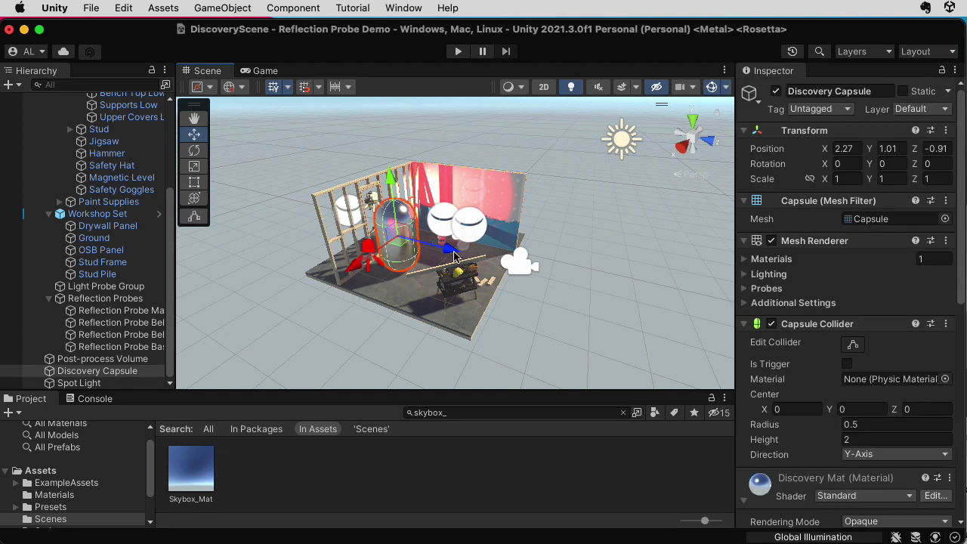
left_click_drag(460, 256, 445, 261)
Step: Nudge the Discovery Capsule forward along Z to about -0.91
scroll(444, 262, "up", 3)
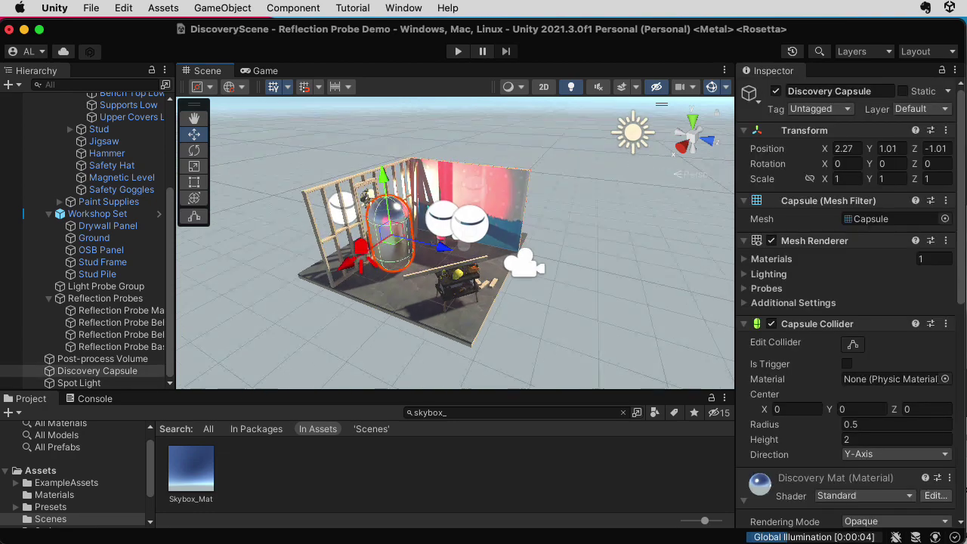
scroll(423, 253, "up", 2)
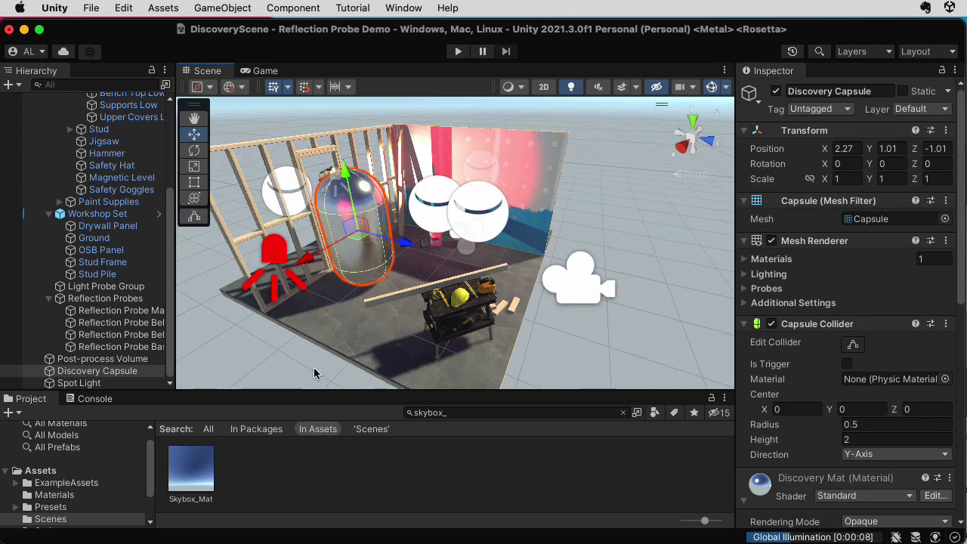
left_click(335, 234)
left_click(376, 260)
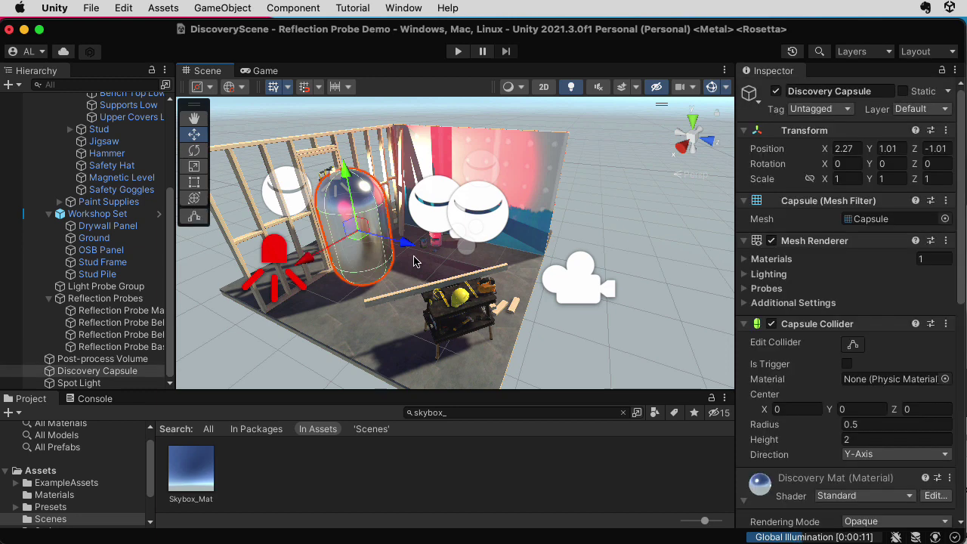
left_click_drag(408, 246, 413, 244)
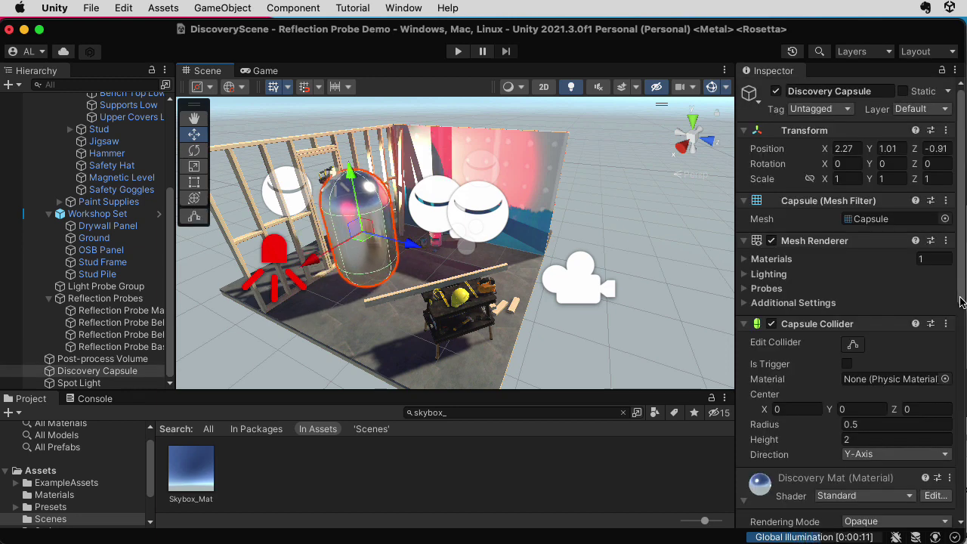
Step: Raise the capsule material's Smoothness, then lower it to 0.75 to blur reflections
scroll(944, 257, "down", 10)
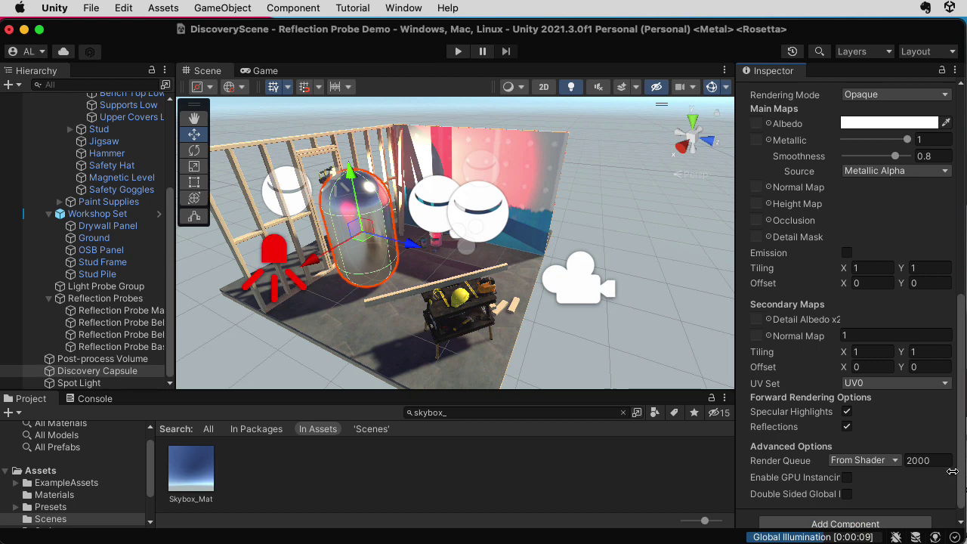
left_click_drag(895, 156, 905, 166)
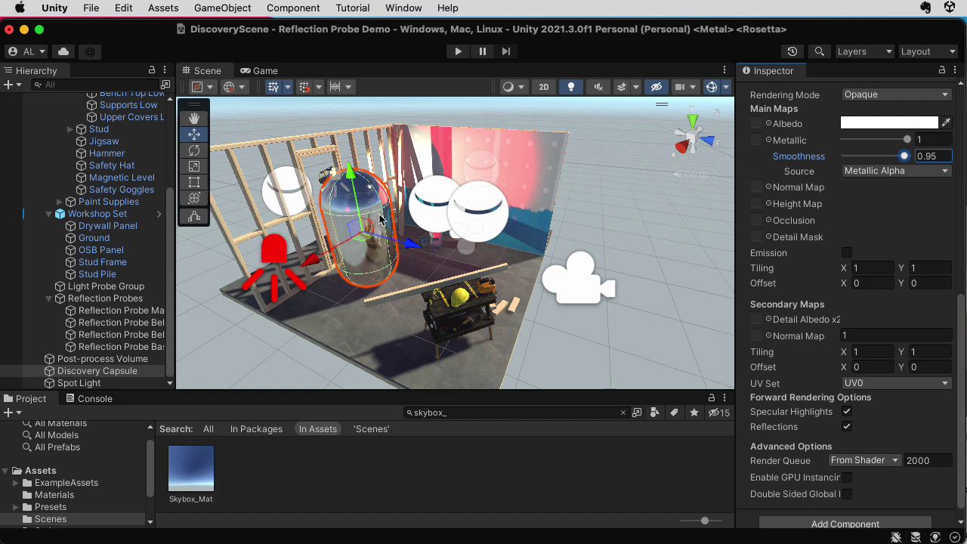
left_click(592, 278)
scroll(592, 281, "up", 5)
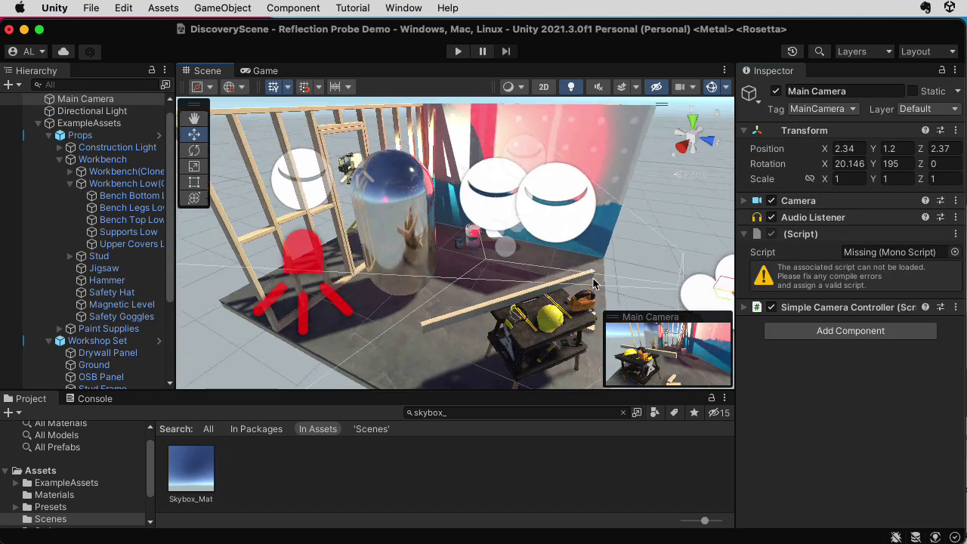
scroll(593, 283, "up", 3)
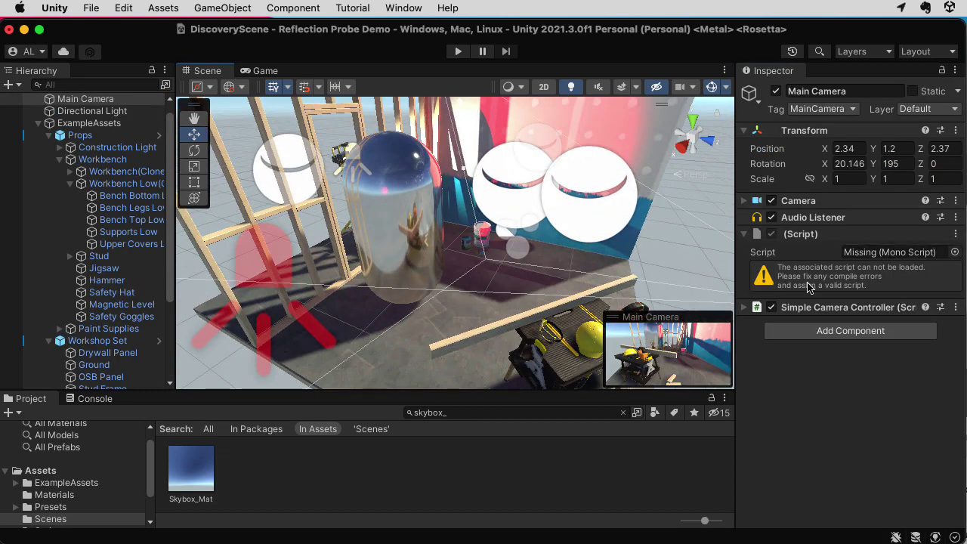
left_click(420, 261)
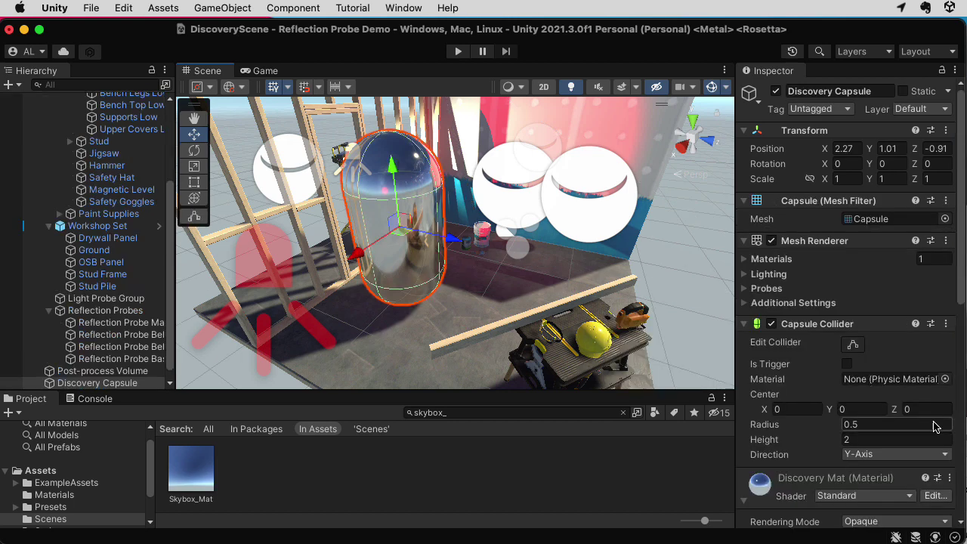
scroll(936, 427, "down", 10)
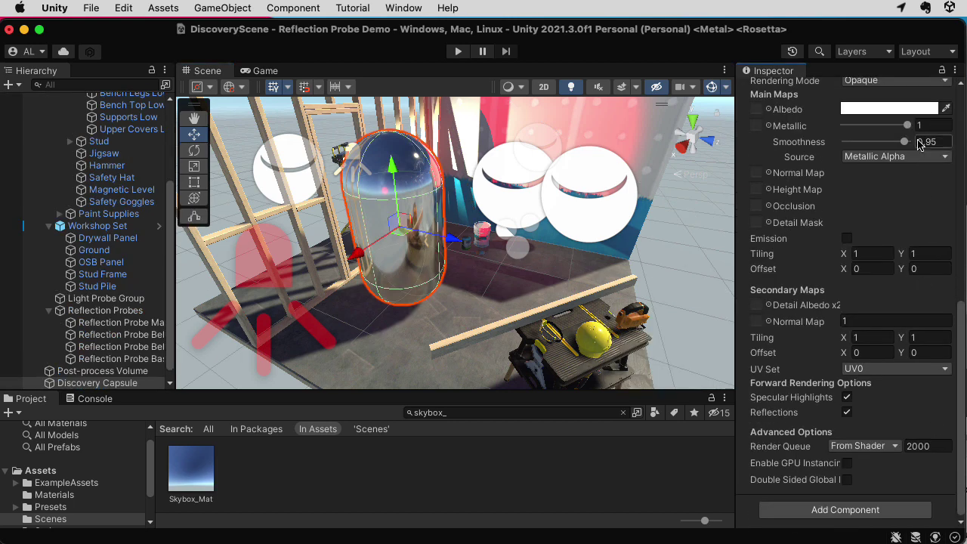
mouse_move(905, 142)
left_mouse_down()
mouse_move(883, 143)
mouse_move(910, 148)
mouse_move(894, 144)
left_mouse_up()
Step: With the Light Probe Group selected, show then hide the LightProbeGroup gizmos in the Scene view
left_click_drag(191, 469, 101, 305)
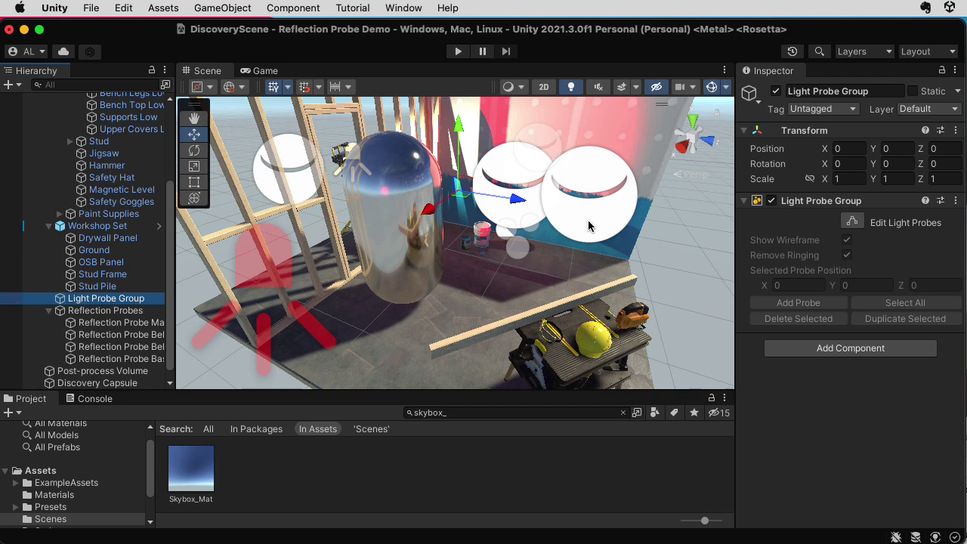
left_click(725, 86)
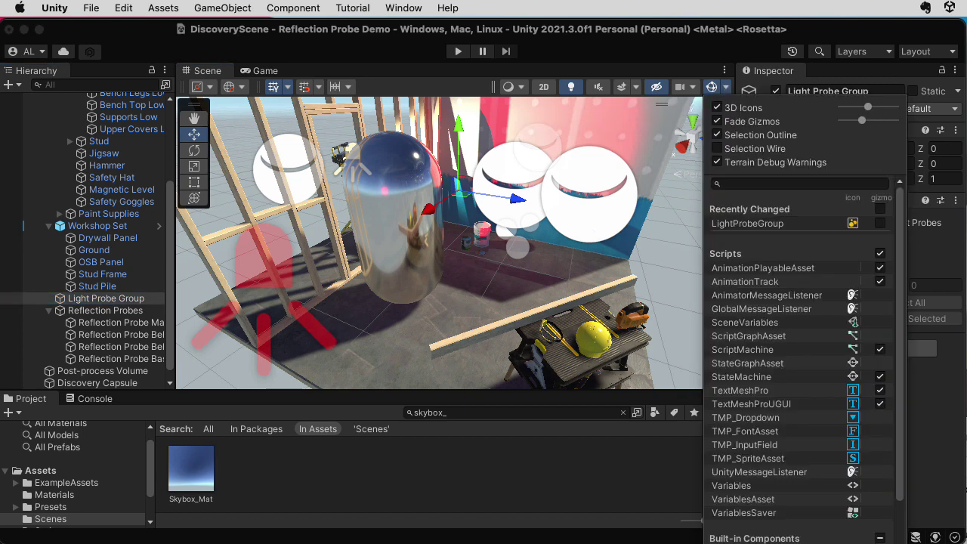
scroll(906, 473, "down", 10)
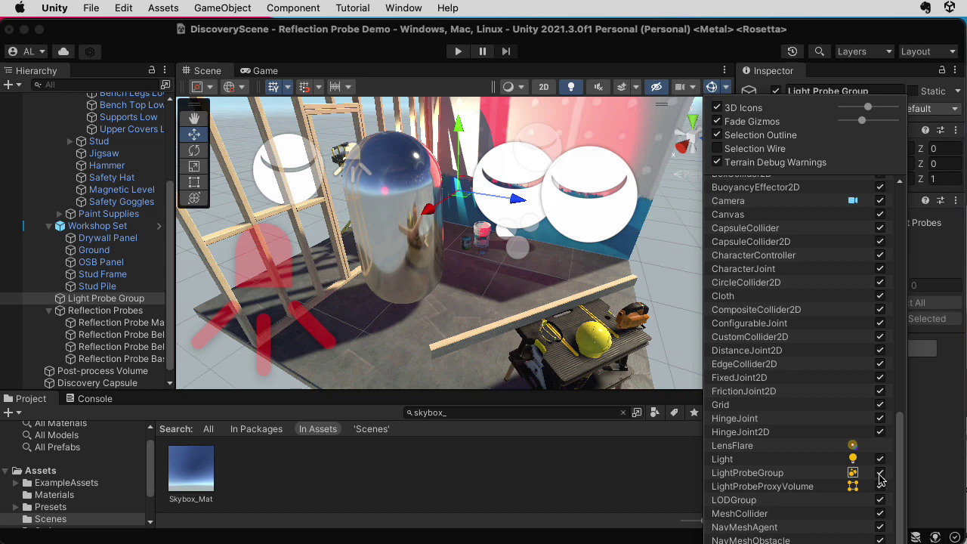
left_click(879, 473)
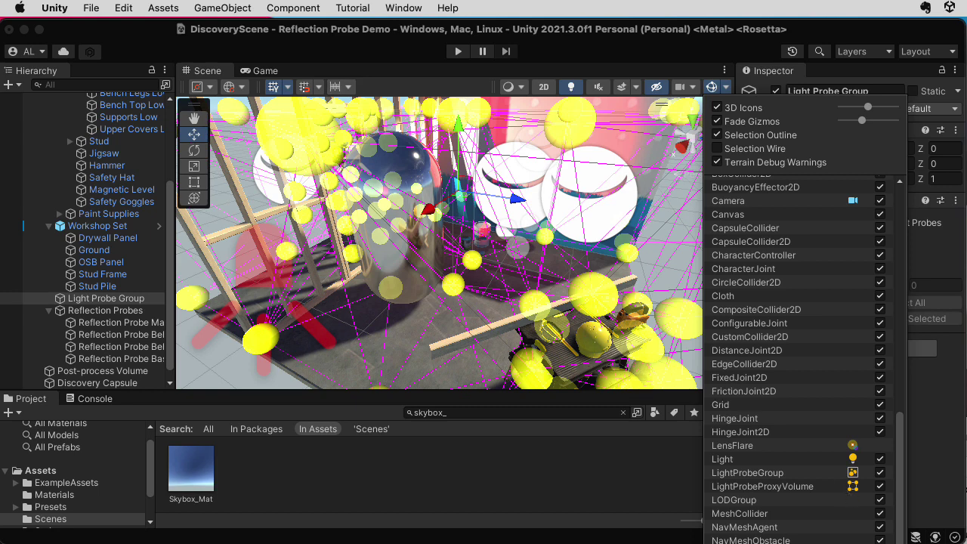
left_click(879, 474)
left_click(487, 480)
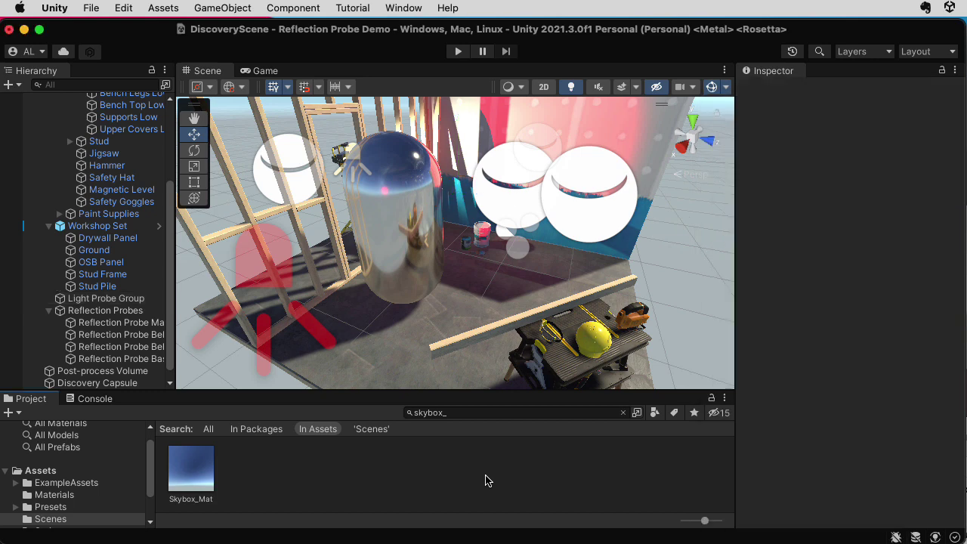